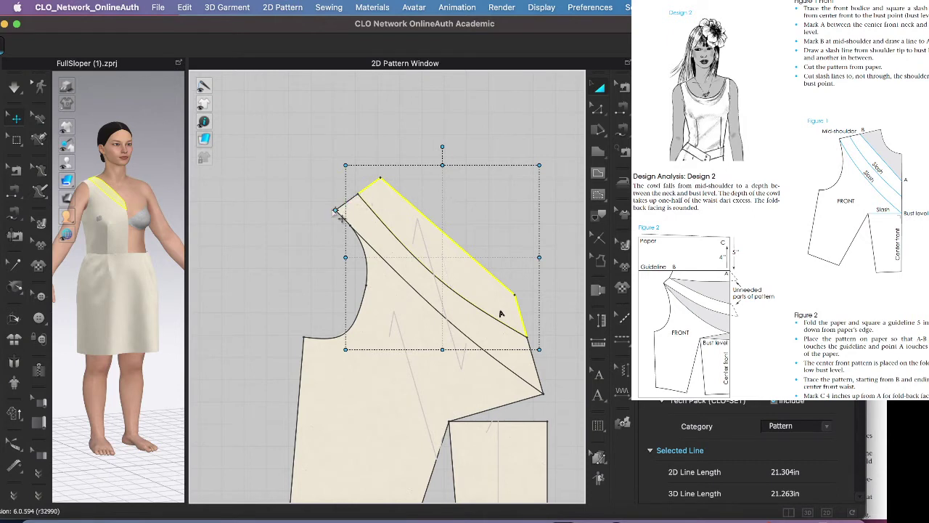
# Step: Rotate the two upper slash strips of the front bodice upward together about the shoulder tip to open the lower slash
pyautogui.click(367, 229)
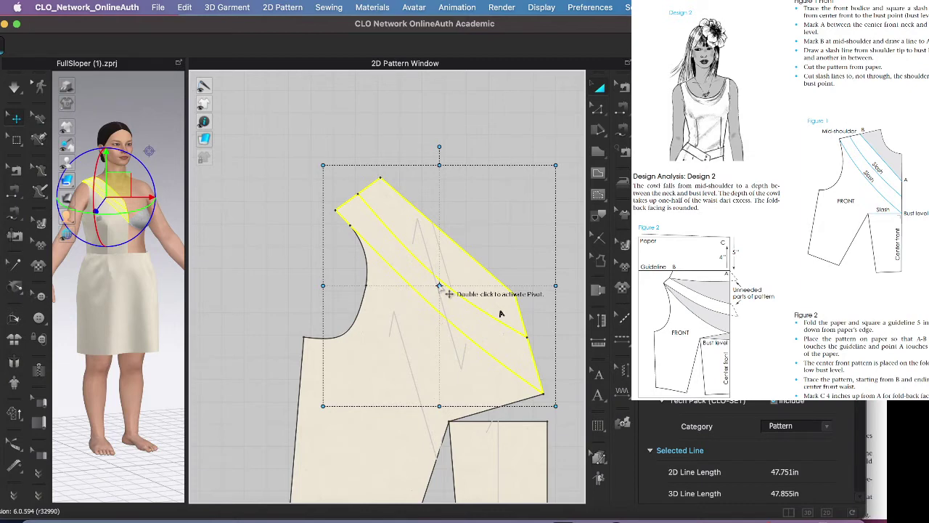
pyautogui.scroll(5, 440, 284)
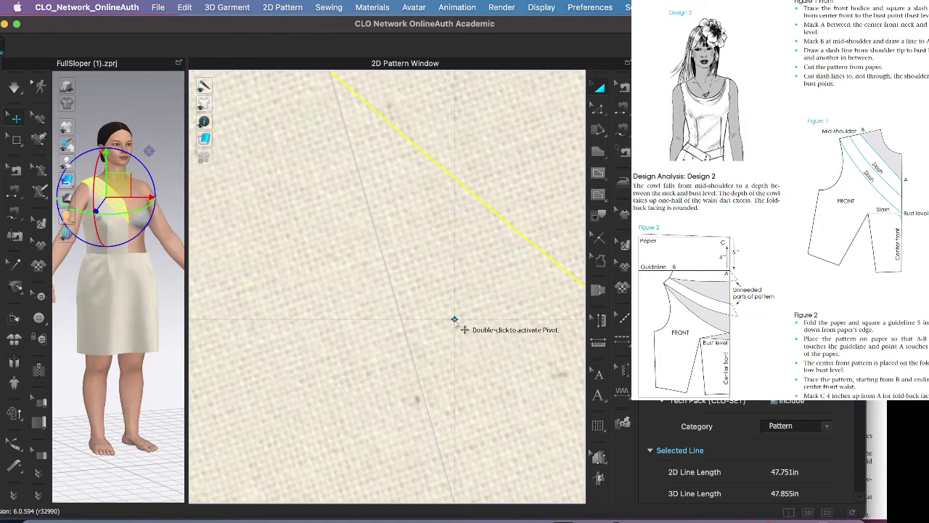
pyautogui.scroll(-3, 469, 329)
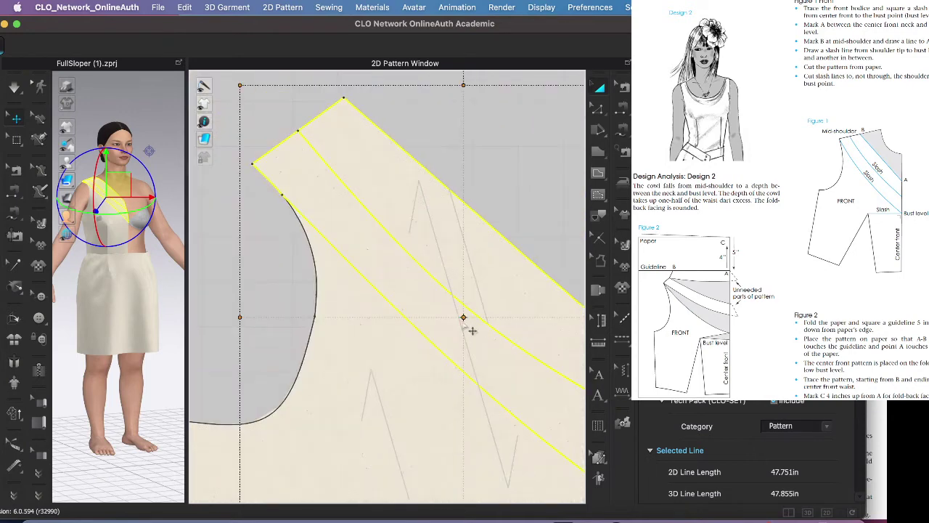
pyautogui.click(547, 209)
pyautogui.click(514, 267)
pyautogui.keyDown('shift'); pyautogui.click(456, 326); pyautogui.keyUp('shift')
pyautogui.scroll(-3, 417, 214)
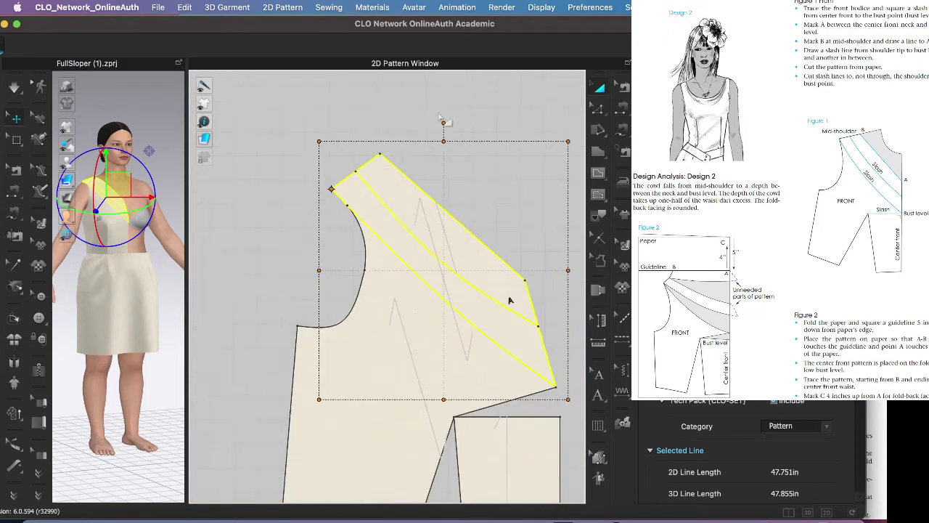
pyautogui.moveTo(445, 119); pyautogui.dragTo(434, 99)
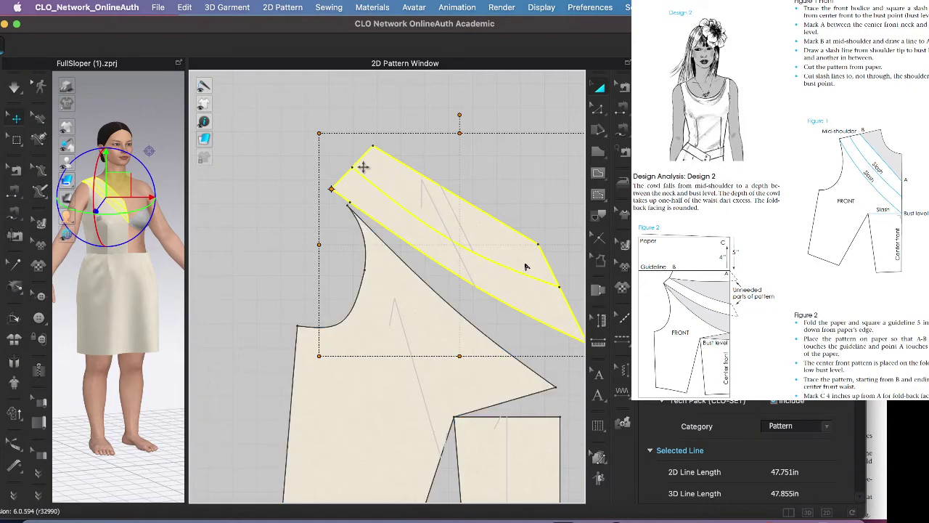
# Step: Rotate the uppermost strip alone about its shoulder point on the slash line until its neckline edge lies roughly horizontal
pyautogui.click(434, 157)
pyautogui.click(418, 195)
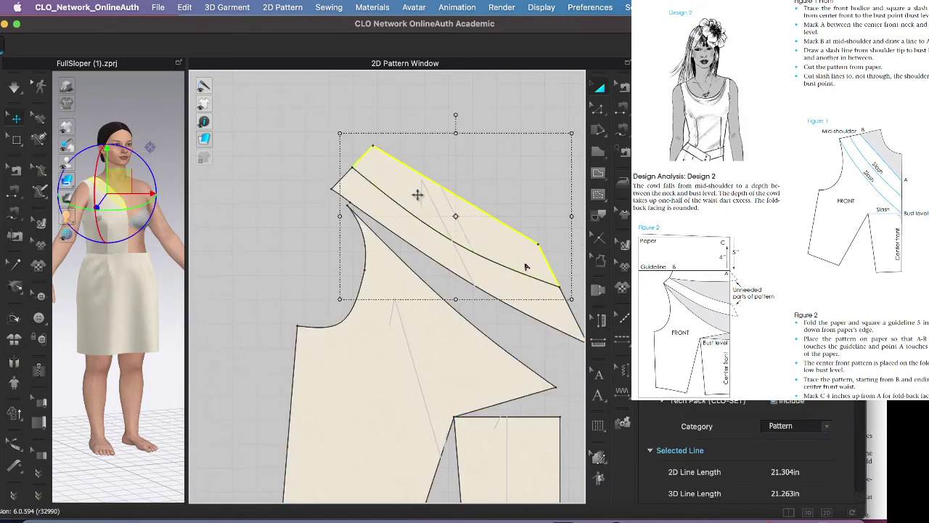
pyautogui.doubleClick(455, 216)
pyautogui.moveTo(455, 216); pyautogui.dragTo(352, 168)
pyautogui.moveTo(456, 114); pyautogui.dragTo(439, 79)
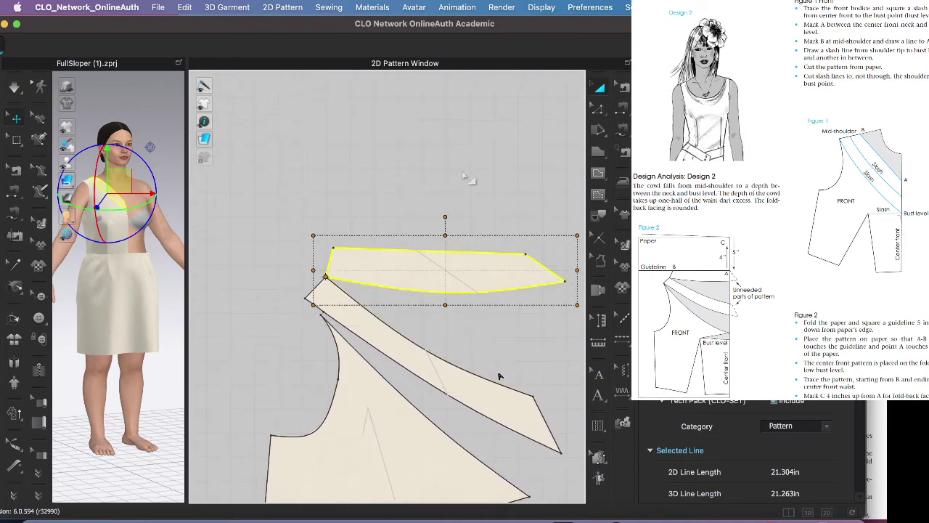
pyautogui.click(514, 211)
pyautogui.scroll(-3, 510, 225)
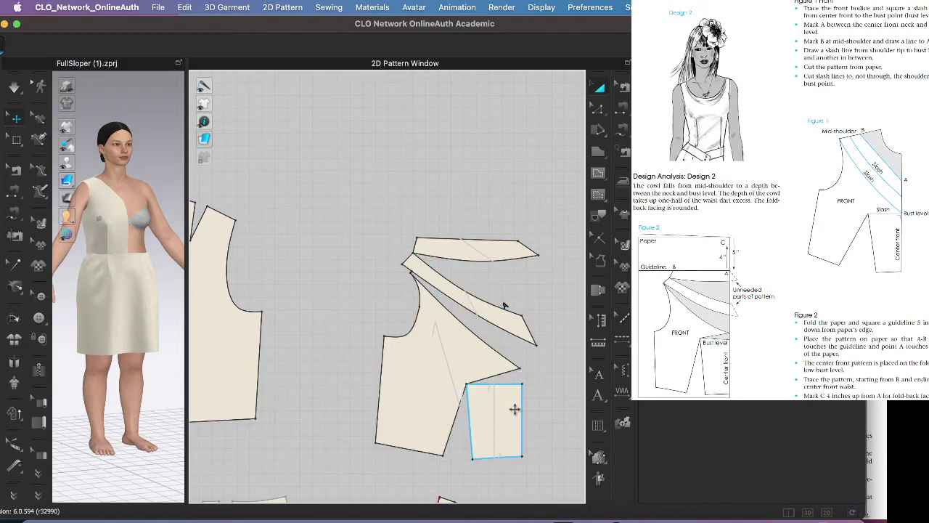
# Step: Draw a closed polygon pattern over the spread pieces along center front, neckline and shoulder, returning through the bodice to the dart tip
pyautogui.click(595, 153)
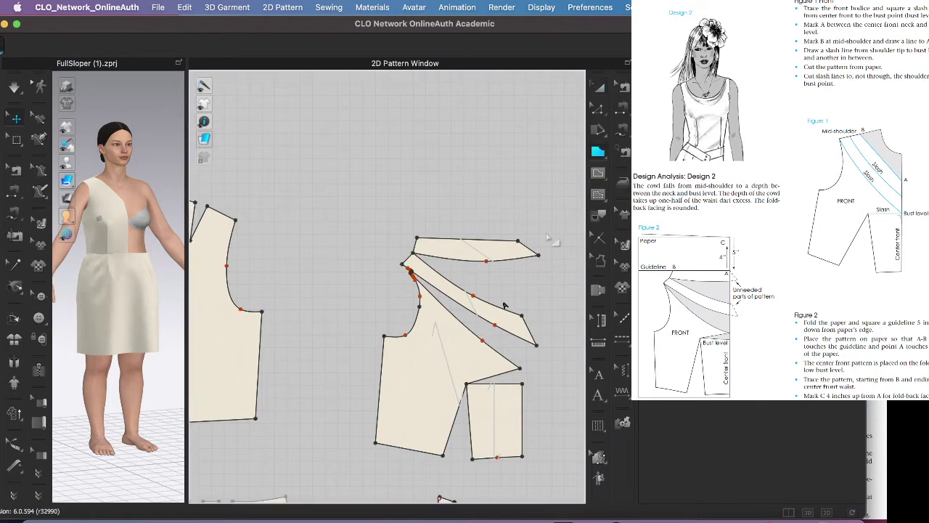
pyautogui.click(521, 383)
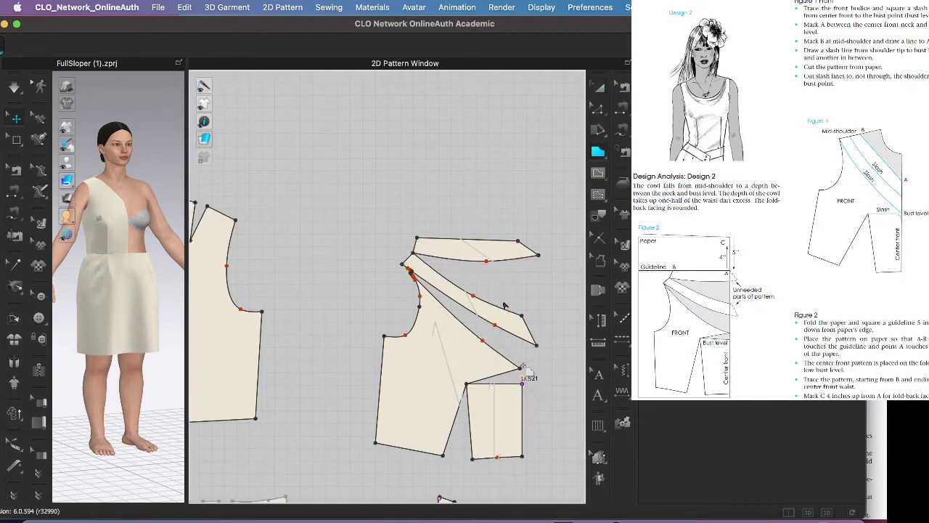
pyautogui.click(521, 314)
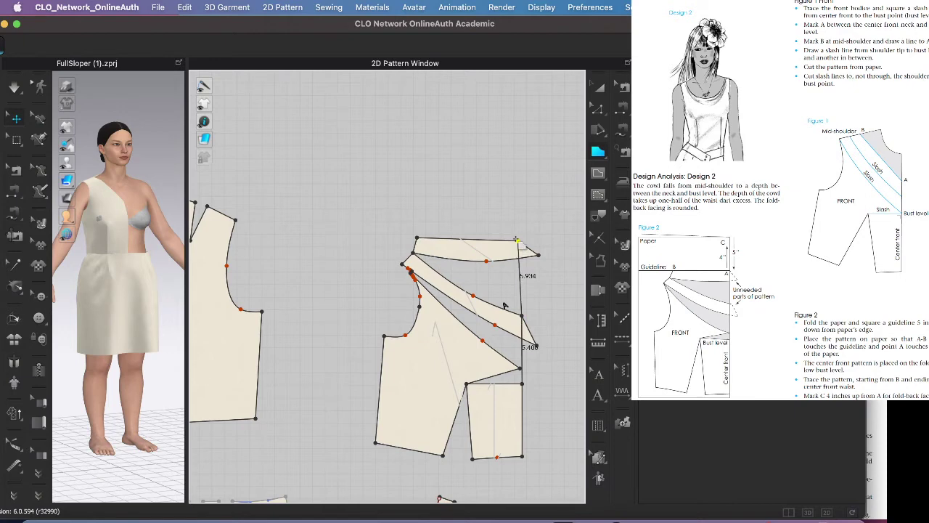
pyautogui.click(517, 240)
pyautogui.click(418, 238)
pyautogui.click(413, 254)
pyautogui.click(402, 264)
pyautogui.click(420, 283)
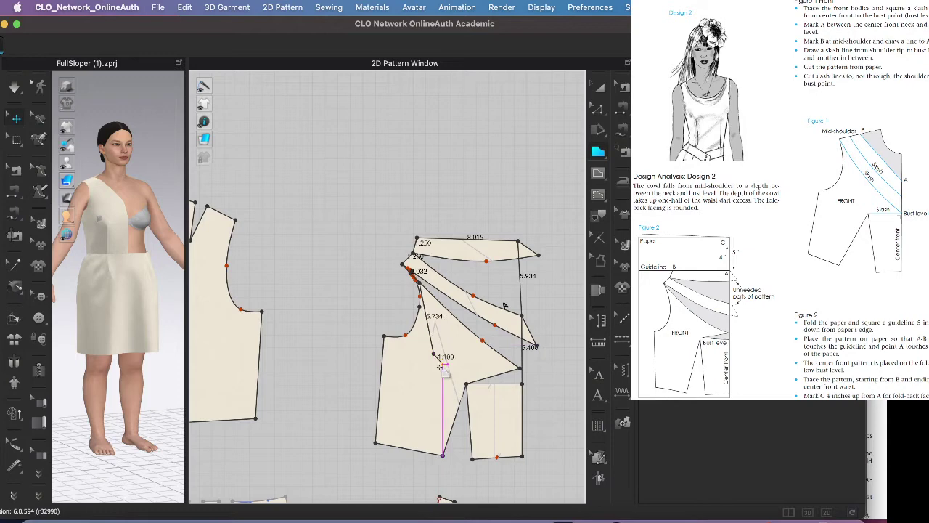
pyautogui.click(433, 353)
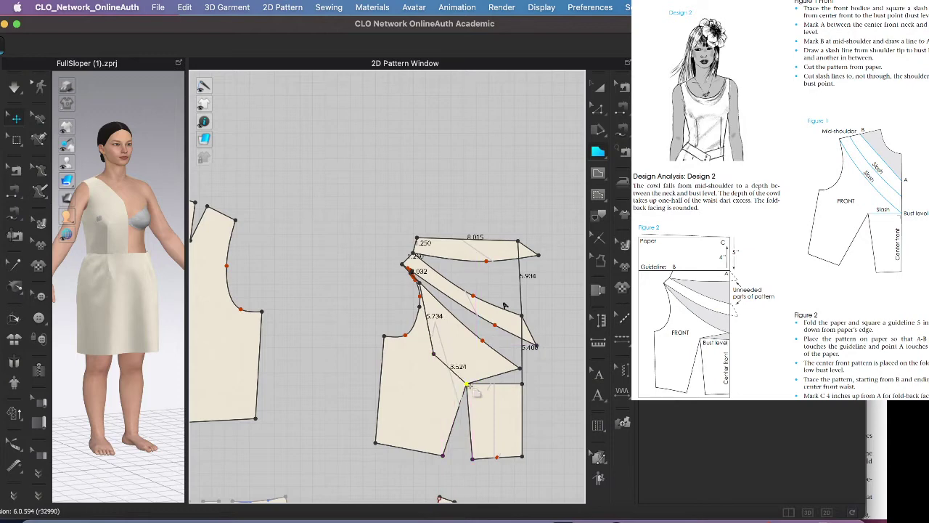
pyautogui.click(467, 383)
pyautogui.click(523, 384)
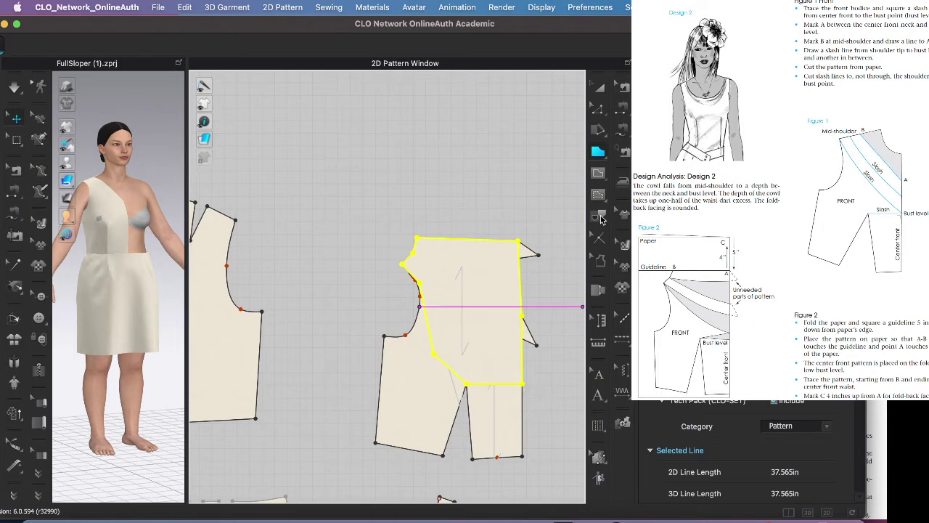
# Step: Select the new front's neckline, shoulder and armhole edges for tracing
pyautogui.click(599, 216)
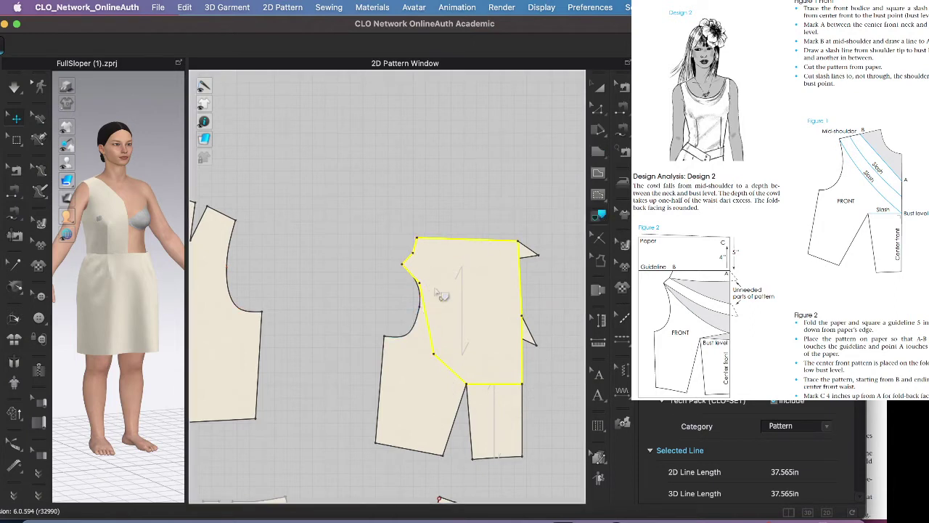
pyautogui.click(432, 239)
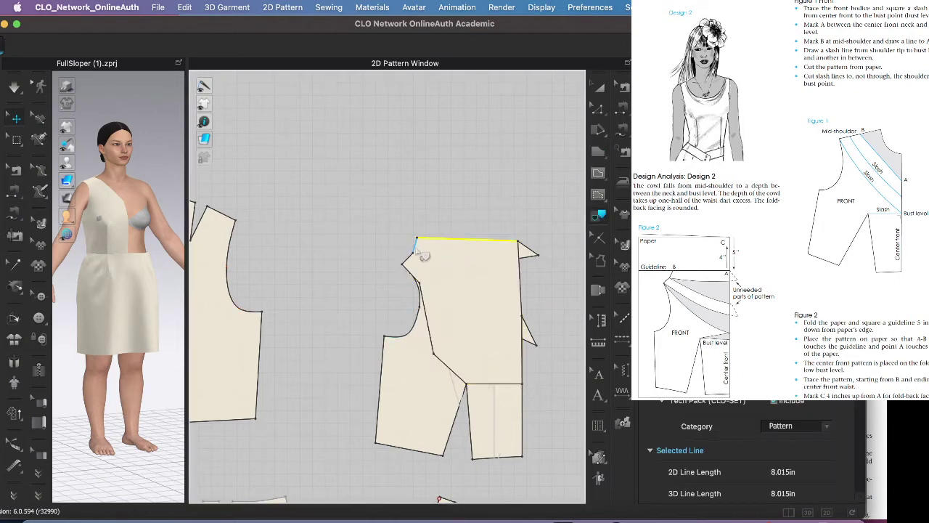
pyautogui.keyDown('shift'); pyautogui.click(415, 247); pyautogui.keyUp('shift')
pyautogui.keyDown('shift'); pyautogui.click(408, 258); pyautogui.keyUp('shift')
pyautogui.keyDown('shift'); pyautogui.click(421, 295); pyautogui.keyUp('shift')
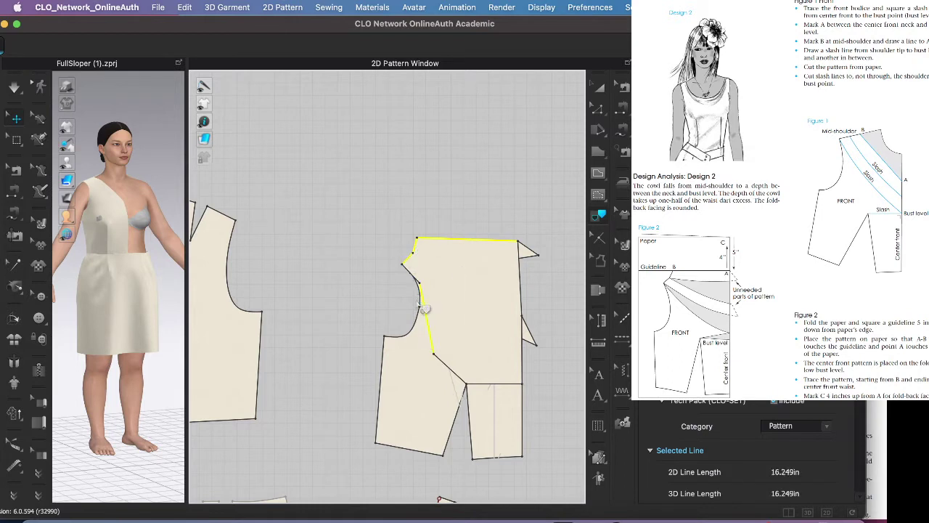
pyautogui.keyDown('shift'); pyautogui.click(417, 314); pyautogui.keyUp('shift')
pyautogui.keyDown('shift'); pyautogui.click(423, 299); pyautogui.keyUp('shift')
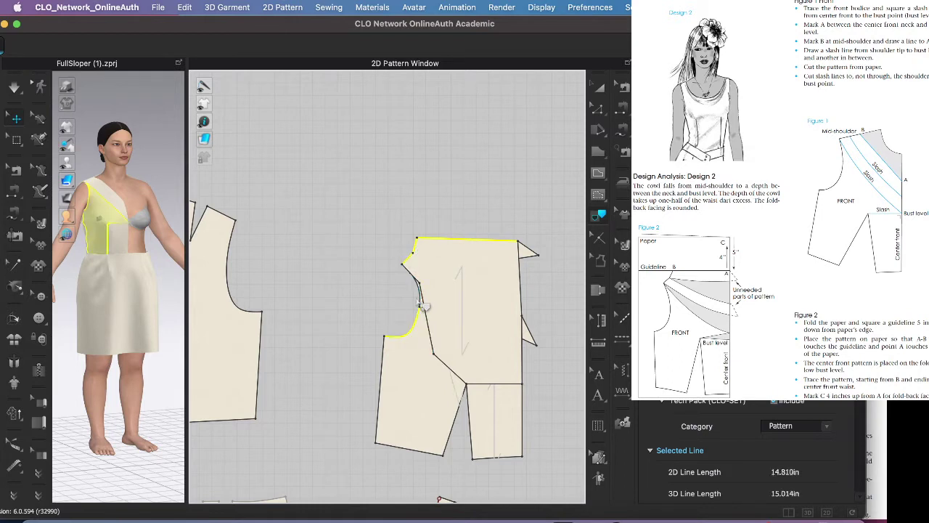
pyautogui.keyDown('shift'); pyautogui.click(421, 302); pyautogui.keyUp('shift')
# Step: Add the side seam, waist, dart legs and center front to the traced outline and try to place its copy above the bodice pieces
pyautogui.keyDown('shift'); pyautogui.click(381, 368); pyautogui.keyUp('shift')
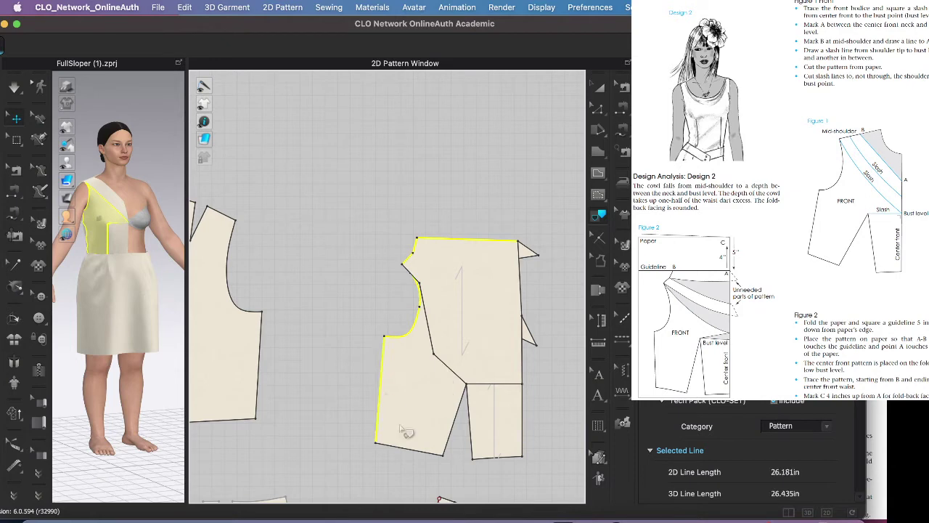
pyautogui.keyDown('shift'); pyautogui.click(423, 451); pyautogui.keyUp('shift')
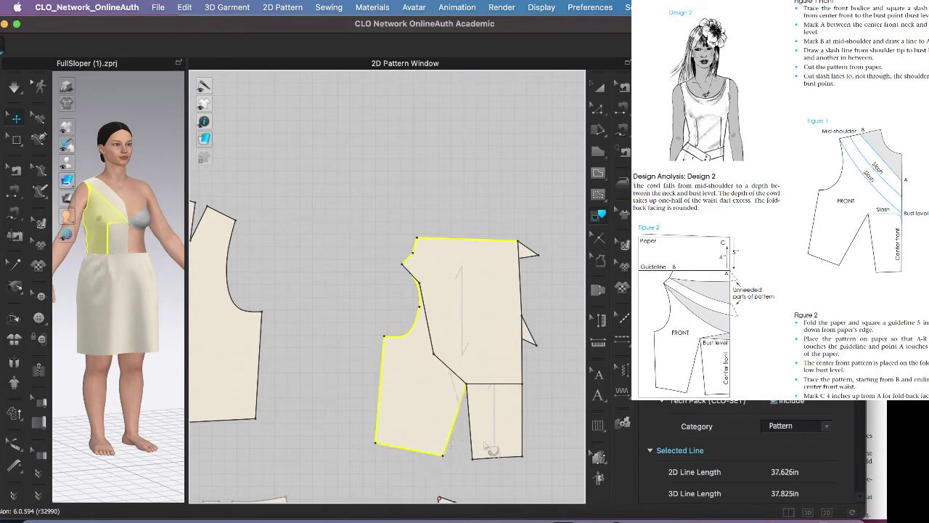
pyautogui.keyDown('shift'); pyautogui.click(469, 421); pyautogui.keyUp('shift')
pyautogui.keyDown('shift'); pyautogui.click(497, 457); pyautogui.keyUp('shift')
pyautogui.keyDown('shift'); pyautogui.click(521, 436); pyautogui.keyUp('shift')
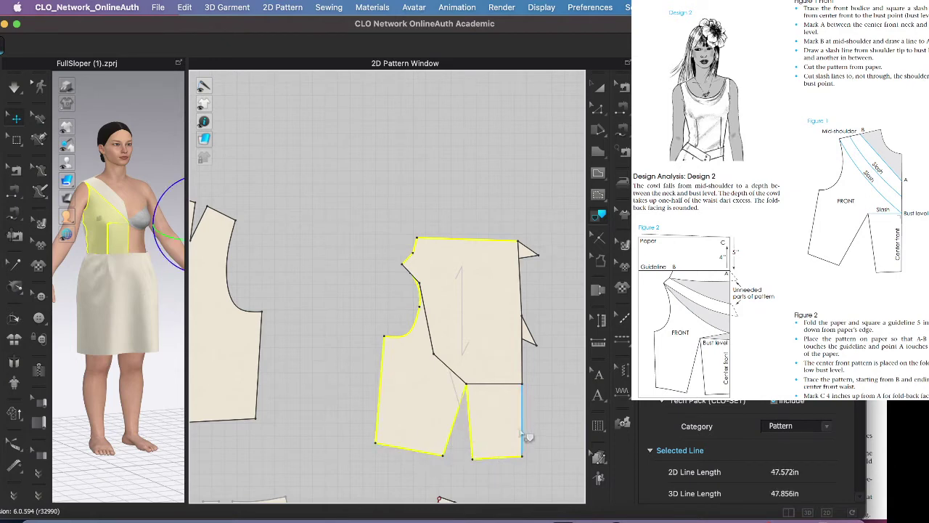
pyautogui.keyDown('shift'); pyautogui.click(522, 359); pyautogui.keyUp('shift')
pyautogui.keyDown('shift'); pyautogui.click(521, 294); pyautogui.keyUp('shift')
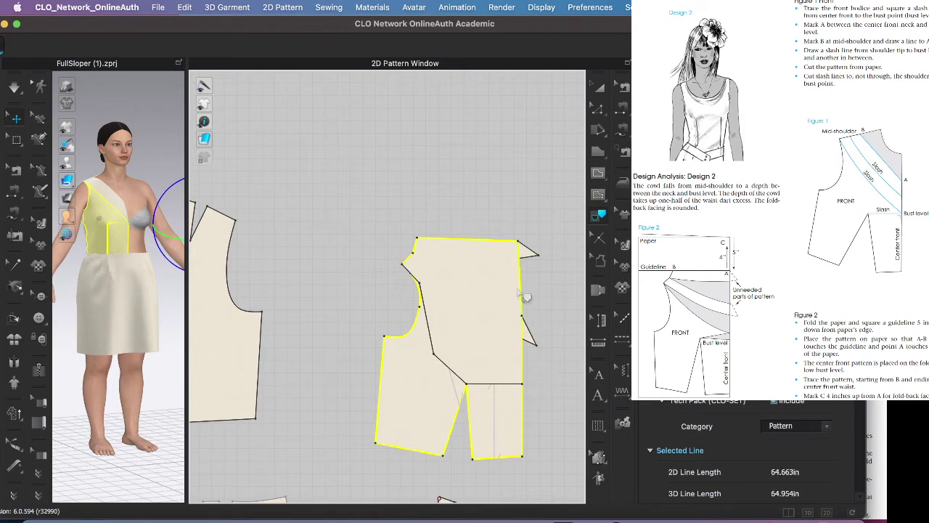
pyautogui.rightClick(519, 291)
pyautogui.click(533, 297)
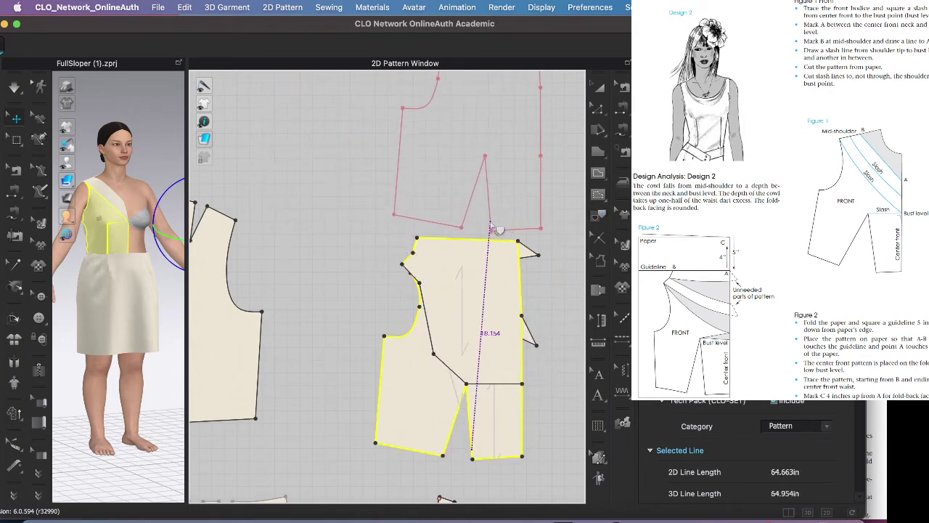
pyautogui.click(497, 231)
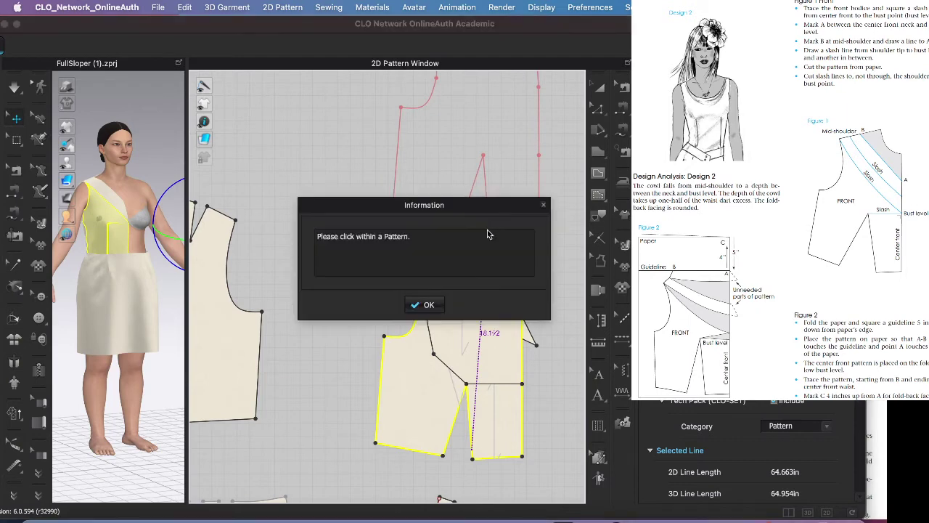
pyautogui.click(424, 304)
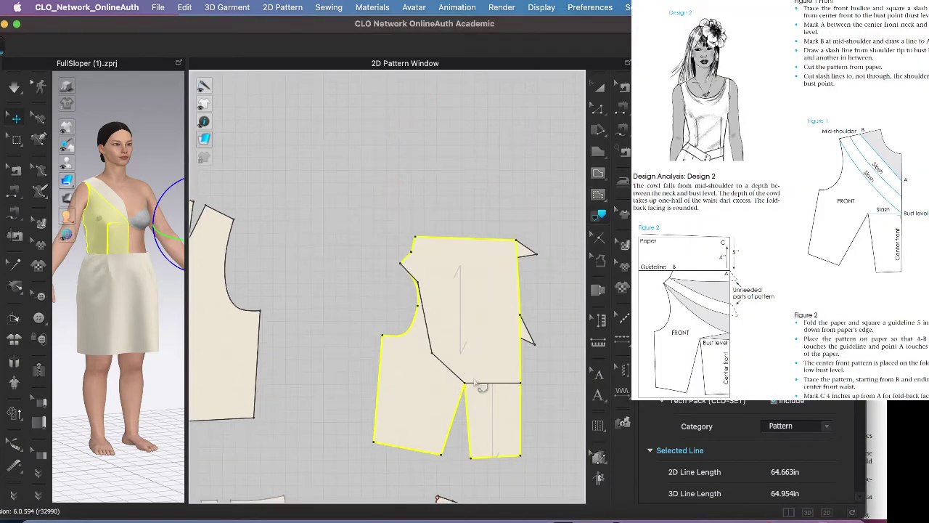
# Step: Move the polygon's corner beside the armhole up to the point where the shoulder strip meets the armhole curve
pyautogui.scroll(3, 441, 316)
pyautogui.scroll(2, 378, 276)
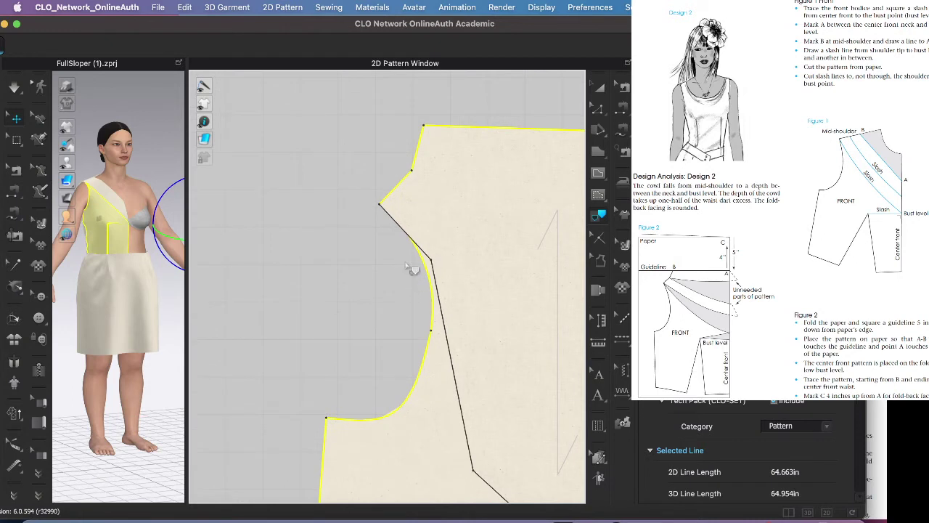
pyautogui.press('v')
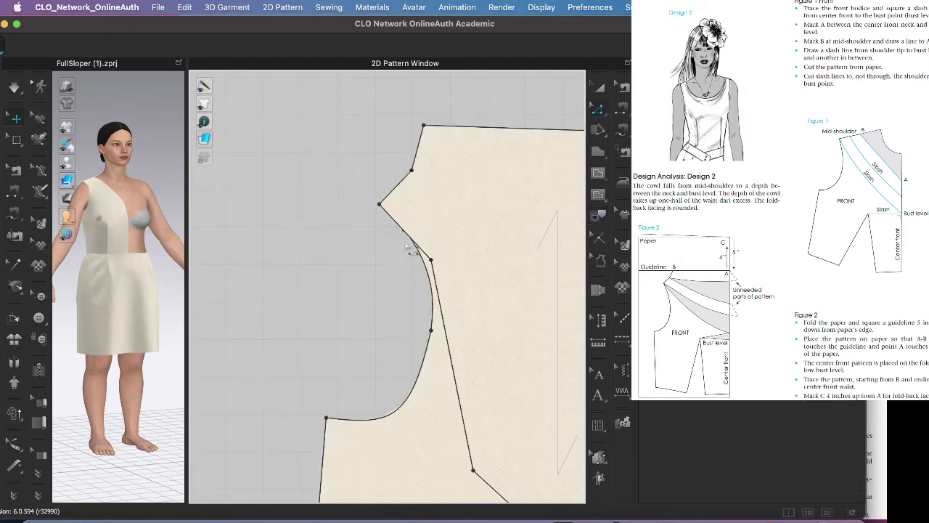
pyautogui.moveTo(441, 269); pyautogui.dragTo(415, 235)
# Step: Add a point on the polygon's edge beside the armhole and move it inward into the bodice, clear of the armhole curve
pyautogui.press('x')
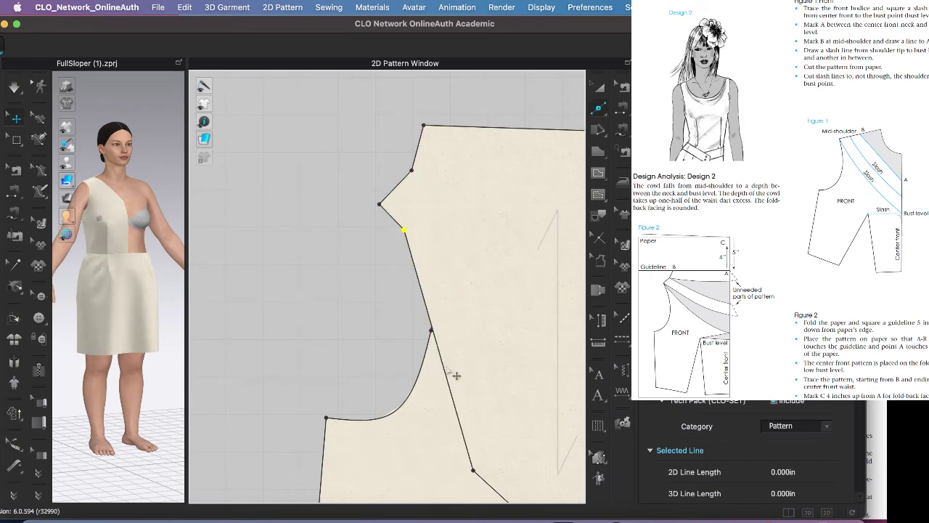
pyautogui.click(443, 365)
pyautogui.press('z')
pyautogui.moveTo(443, 365); pyautogui.dragTo(508, 281)
pyautogui.moveTo(499, 326); pyautogui.dragTo(499, 350)
pyautogui.scroll(-3, 490, 341)
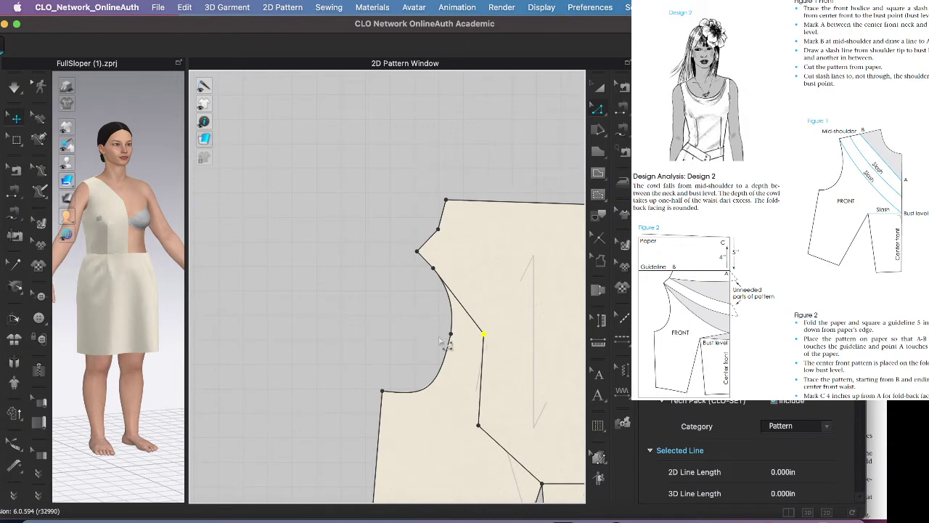
pyautogui.scroll(-2, 439, 336)
pyautogui.moveTo(436, 336); pyautogui.dragTo(331, 246, button='middle')
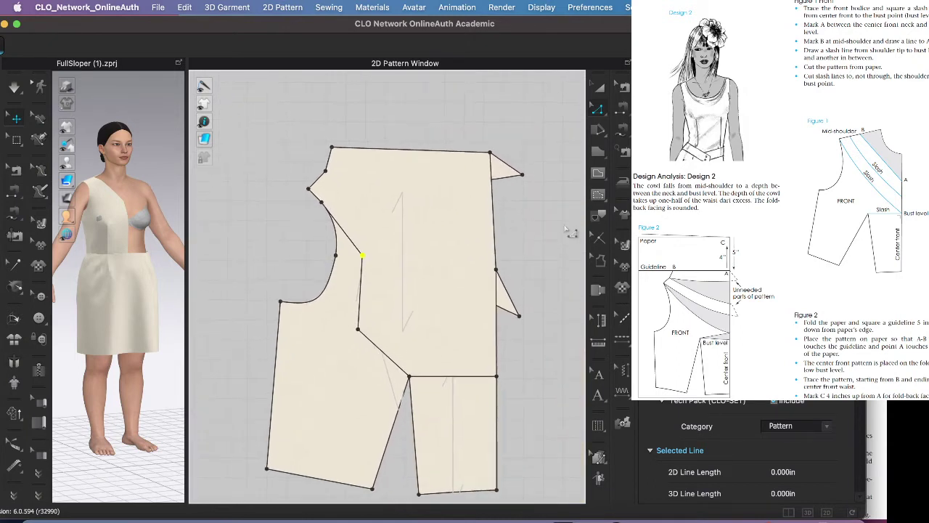
# Step: Select the shoulder-strip edge, armhole, side seam, side waist and outer dart leg of the spread bodice for tracing
pyautogui.click(598, 213)
pyautogui.click(314, 193)
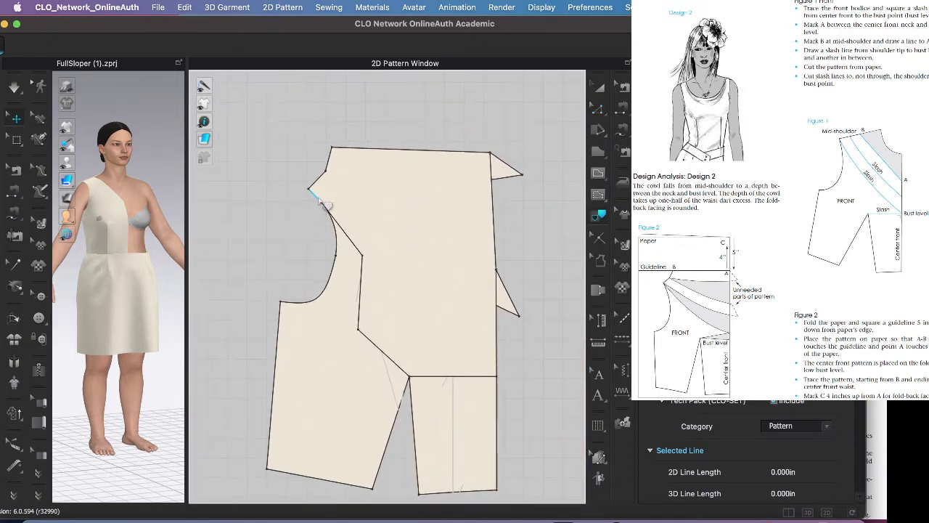
pyautogui.keyDown('shift'); pyautogui.click(334, 233); pyautogui.keyUp('shift')
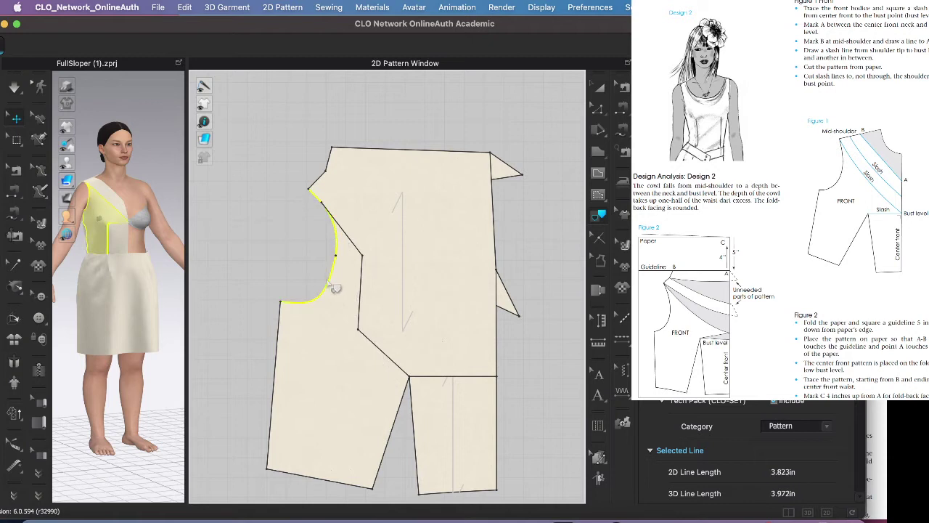
pyautogui.keyDown('shift'); pyautogui.click(309, 297); pyautogui.keyUp('shift')
pyautogui.keyDown('shift'); pyautogui.click(276, 354); pyautogui.keyUp('shift')
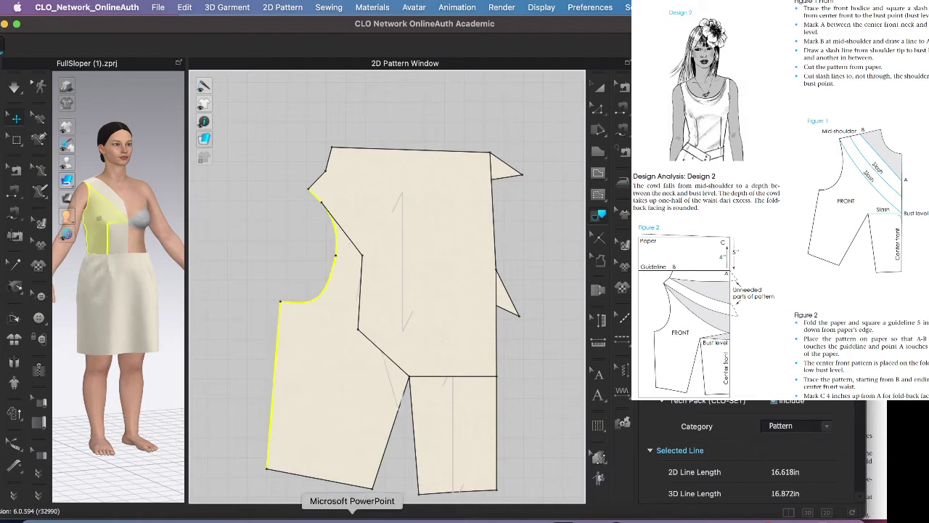
pyautogui.keyDown('shift'); pyautogui.click(357, 485); pyautogui.keyUp('shift')
pyautogui.keyDown('shift'); pyautogui.click(379, 464); pyautogui.keyUp('shift')
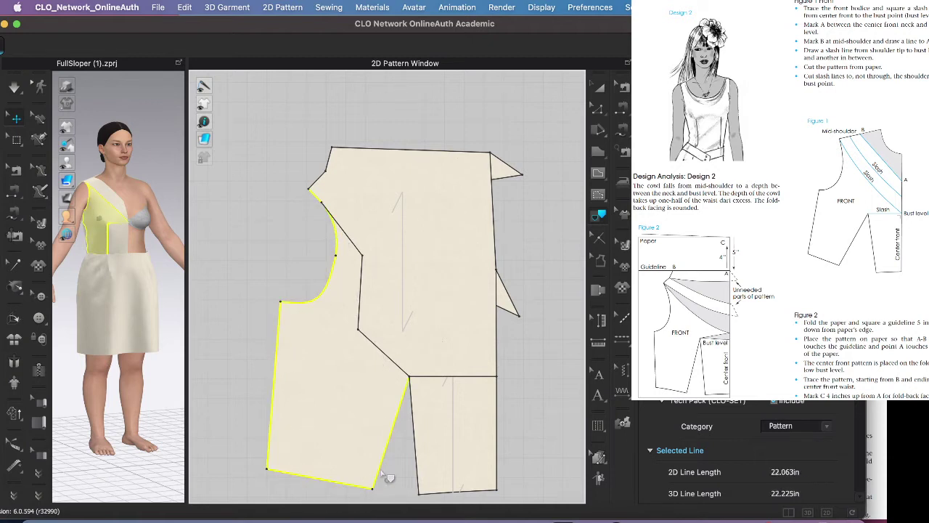
# Step: Add the inner dart leg, center waist, center front, upper neckline and shoulder edges to the trace selection
pyautogui.keyDown('shift'); pyautogui.click(417, 472); pyautogui.keyUp('shift')
pyautogui.keyDown('shift'); pyautogui.click(459, 493); pyautogui.keyUp('shift')
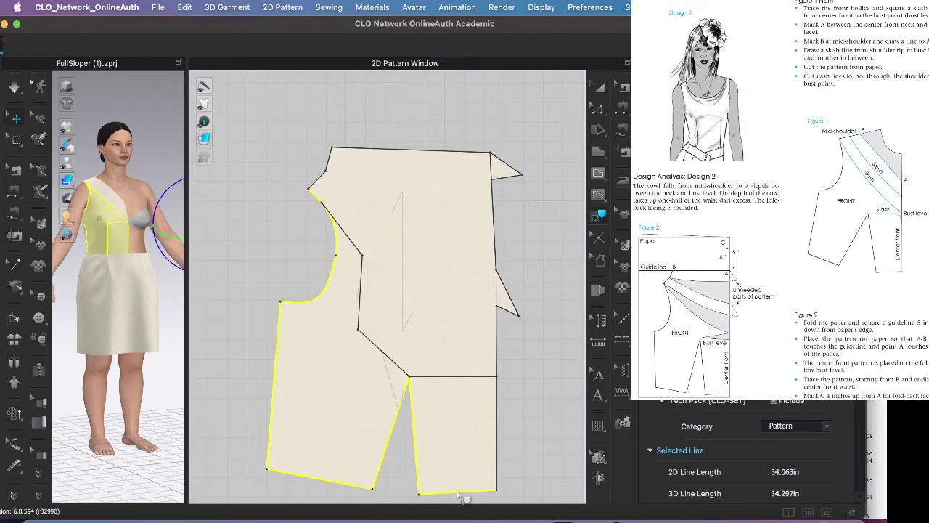
pyautogui.keyDown('shift'); pyautogui.click(497, 456); pyautogui.keyUp('shift')
pyautogui.keyDown('shift'); pyautogui.click(497, 349); pyautogui.keyUp('shift')
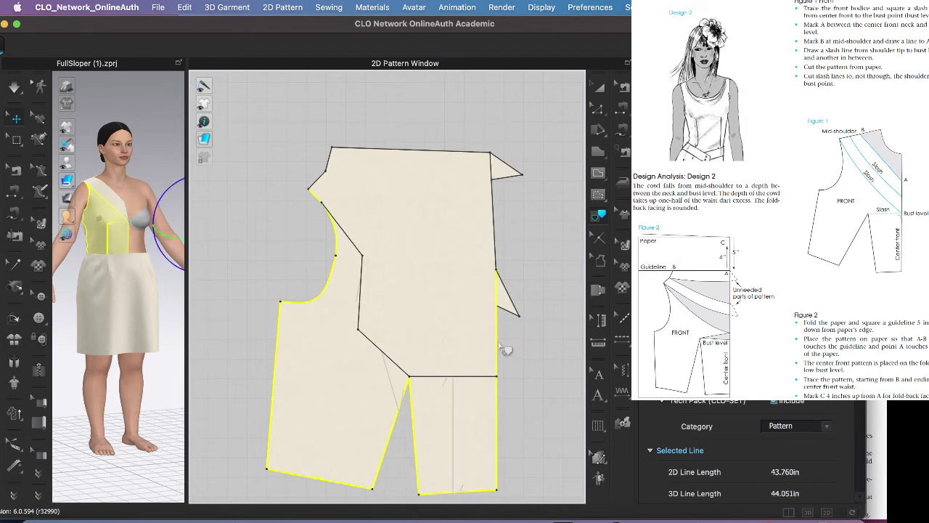
pyautogui.keyDown('shift'); pyautogui.click(492, 200); pyautogui.keyUp('shift')
pyautogui.keyDown('shift'); pyautogui.click(476, 152); pyautogui.keyUp('shift')
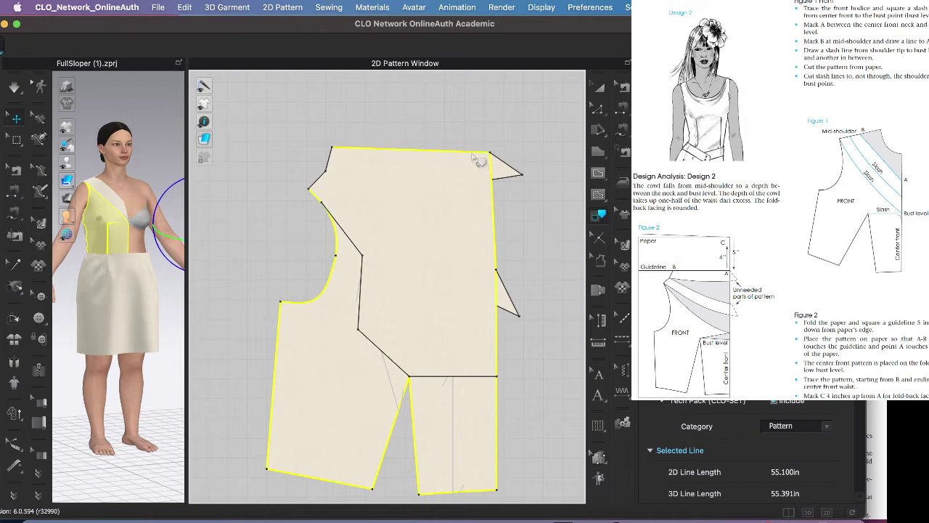
pyautogui.keyDown('shift'); pyautogui.click(323, 181); pyautogui.keyUp('shift')
# Step: Trace the selected outline as a pattern and place the copy beside the spread bodice pieces, above the skirt front
pyautogui.rightClick(328, 186)
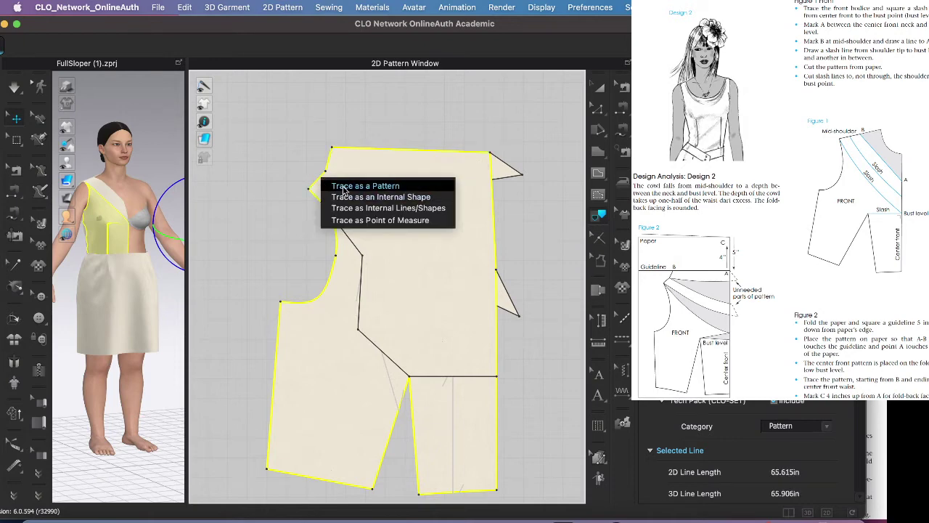
pyautogui.click(348, 189)
pyautogui.scroll(-3, 378, 207)
pyautogui.scroll(-1, 365, 218)
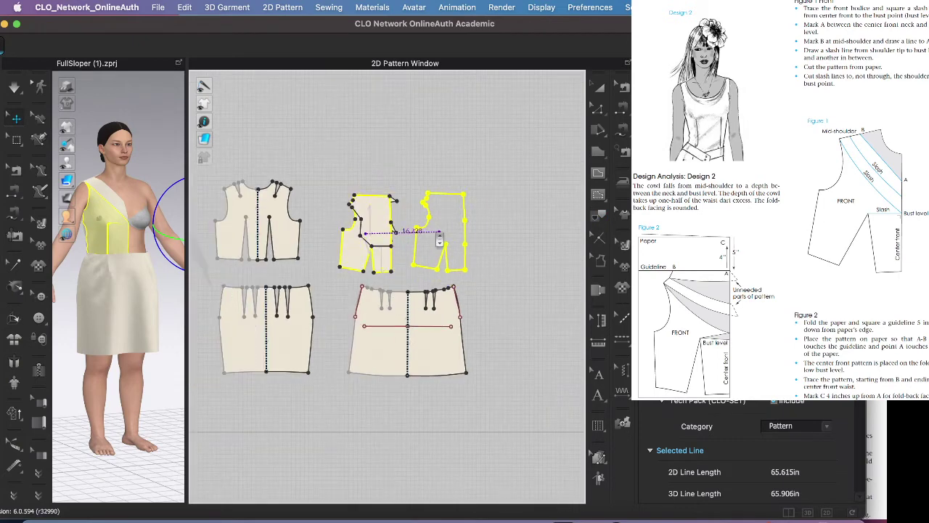
pyautogui.click(437, 274)
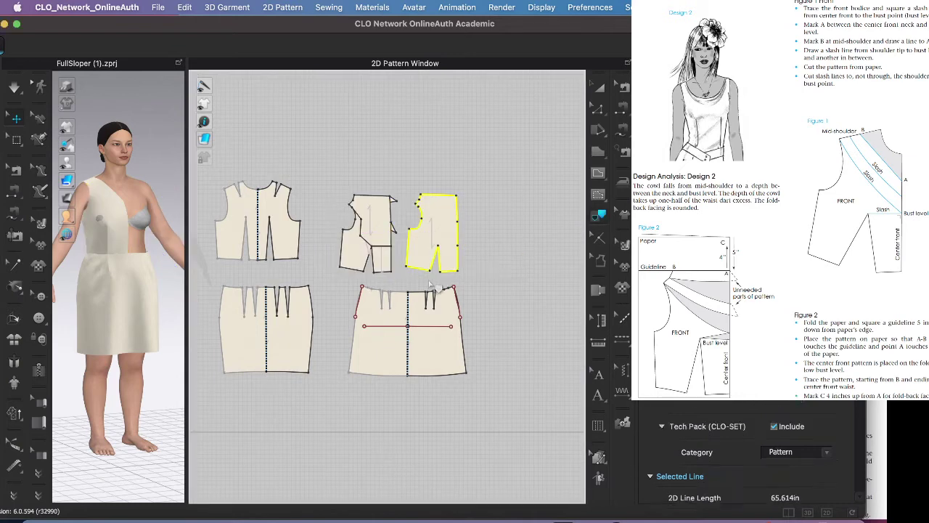
# Step: Delete the filler polygon and all the slashed bodice pieces, keeping only the newly traced front
pyautogui.click(599, 88)
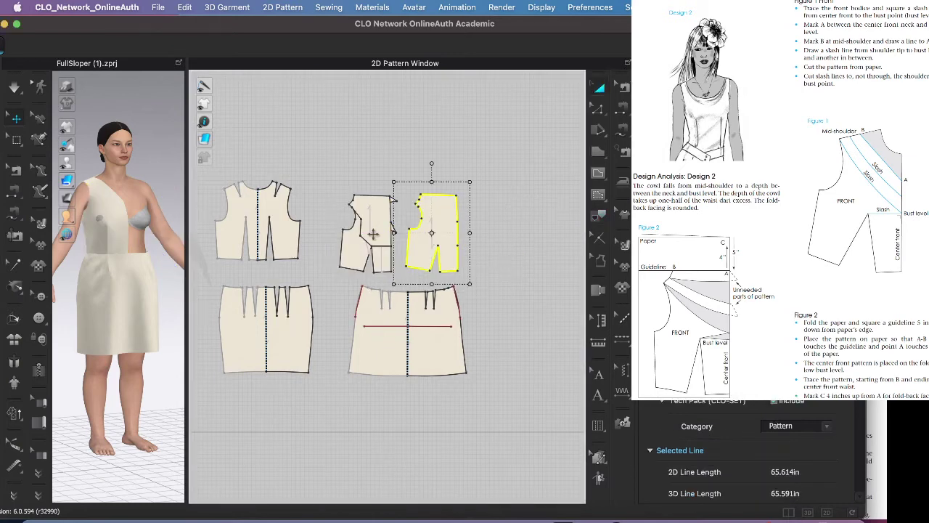
pyautogui.click(382, 242)
pyautogui.press('Delete')
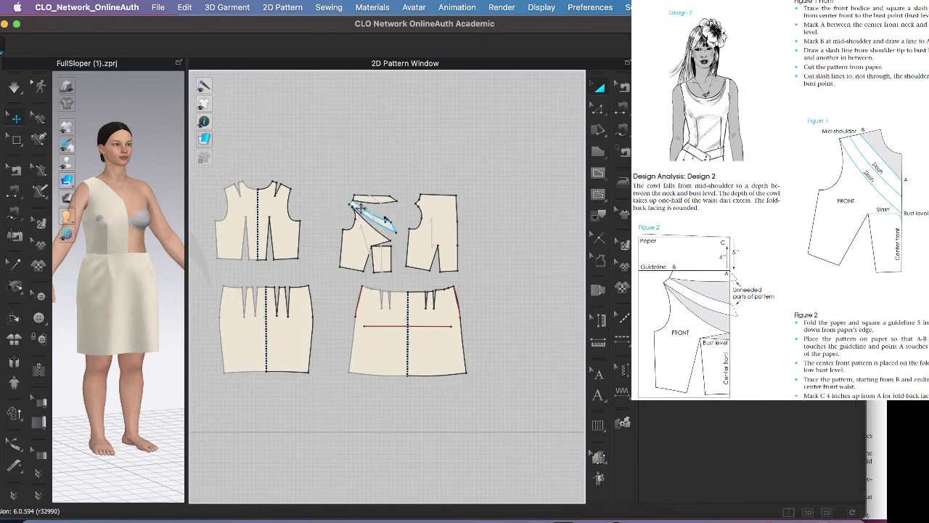
pyautogui.moveTo(334, 177); pyautogui.dragTo(396, 284)
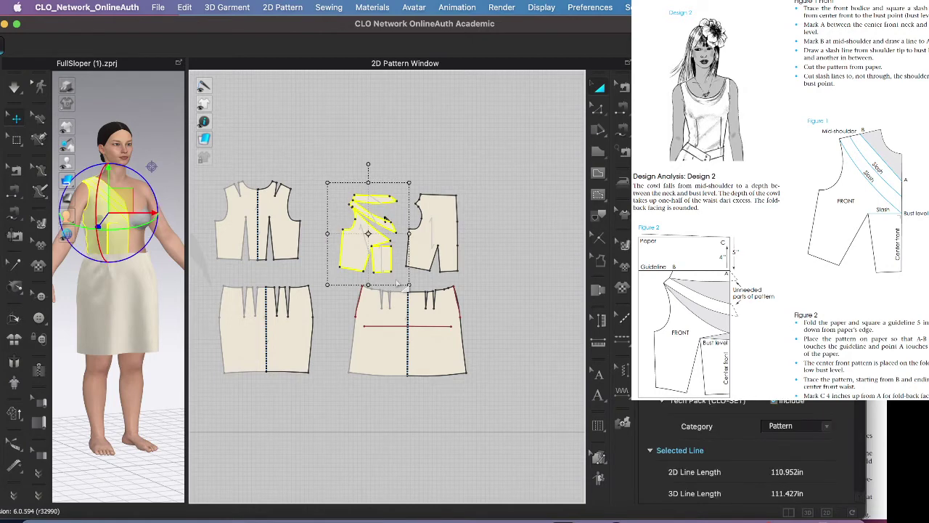
pyautogui.press('Delete')
# Step: Move the new front pattern sideways into the space where the slashed bodice pieces were
pyautogui.click(429, 232)
pyautogui.moveTo(429, 232); pyautogui.dragTo(394, 233)
pyautogui.scroll(5, 417, 244)
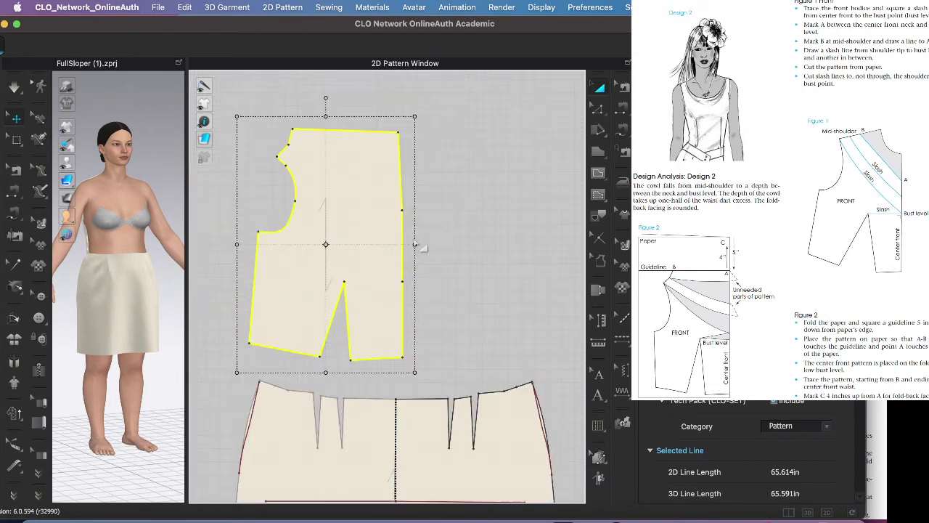
pyautogui.moveTo(419, 244); pyautogui.dragTo(461, 264, button='right')
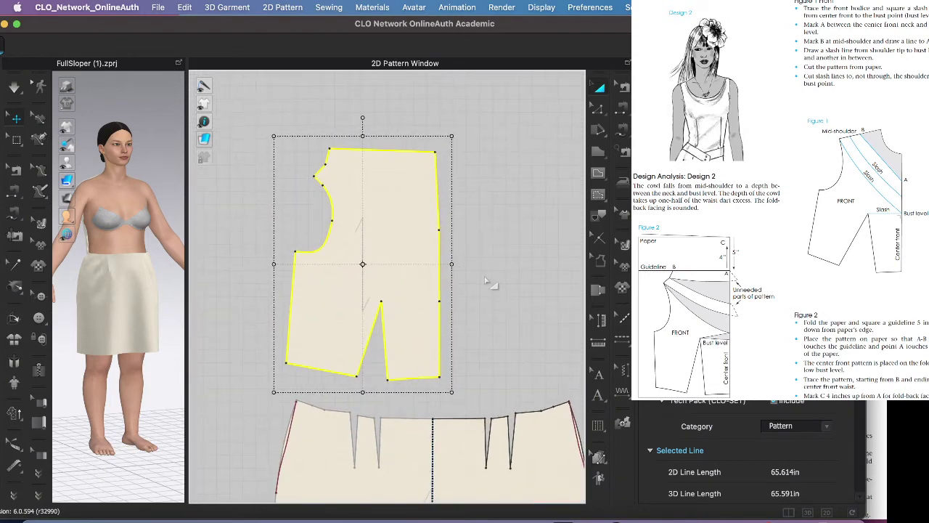
pyautogui.click(486, 282)
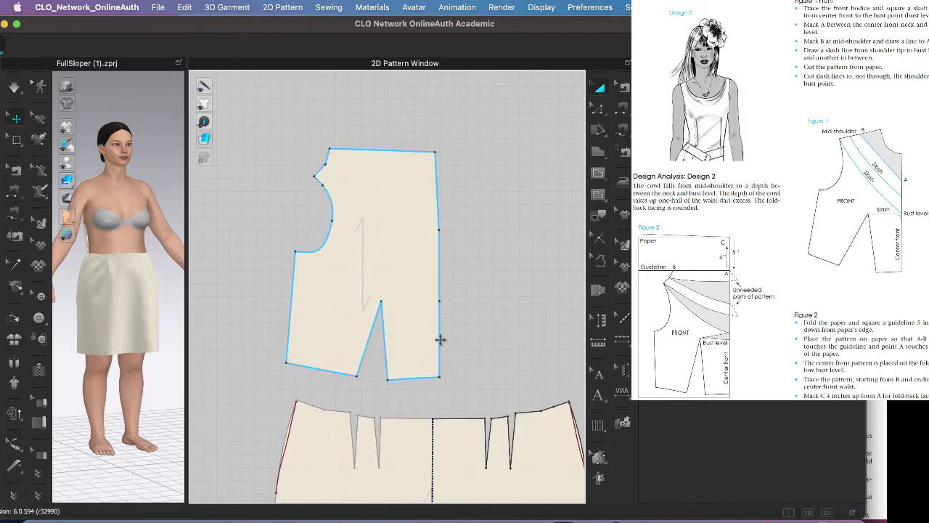
# Step: Move the upper center front corner outward to make the center front vertical and delete the extra points along that edge
pyautogui.click(438, 152)
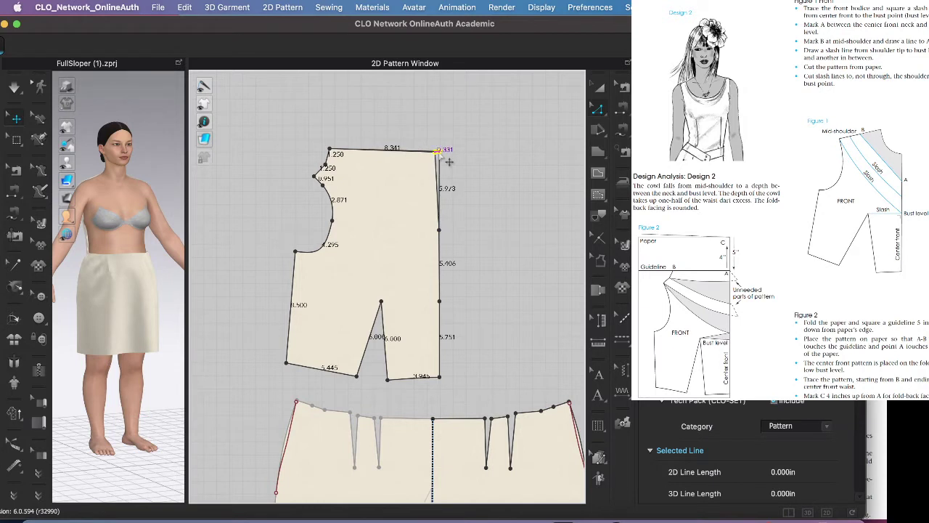
pyautogui.click(440, 230)
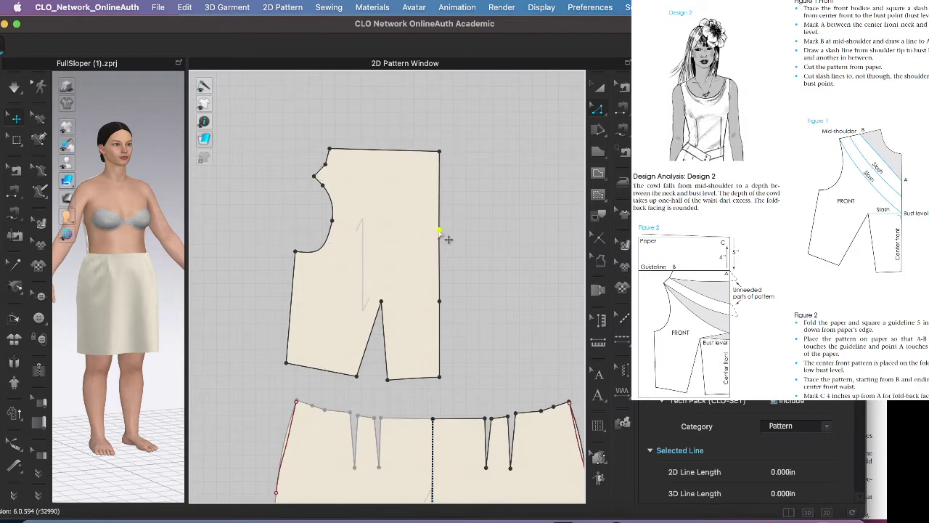
pyautogui.press('Delete')
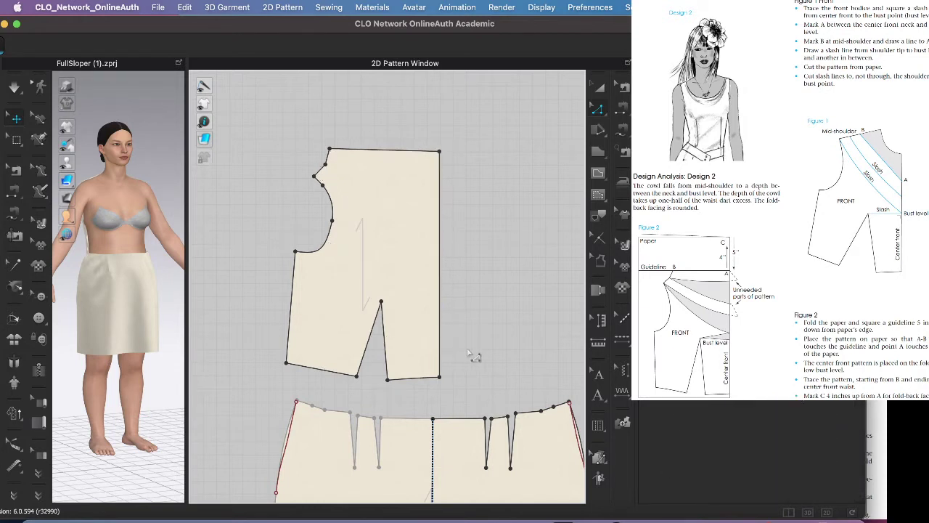
# Step: Convert the mid-shoulder point to a curve point and reshape the shoulder into a smooth curve about 2.445 in long
pyautogui.click(325, 165)
pyautogui.rightClick(326, 165)
pyautogui.moveTo(374, 230)
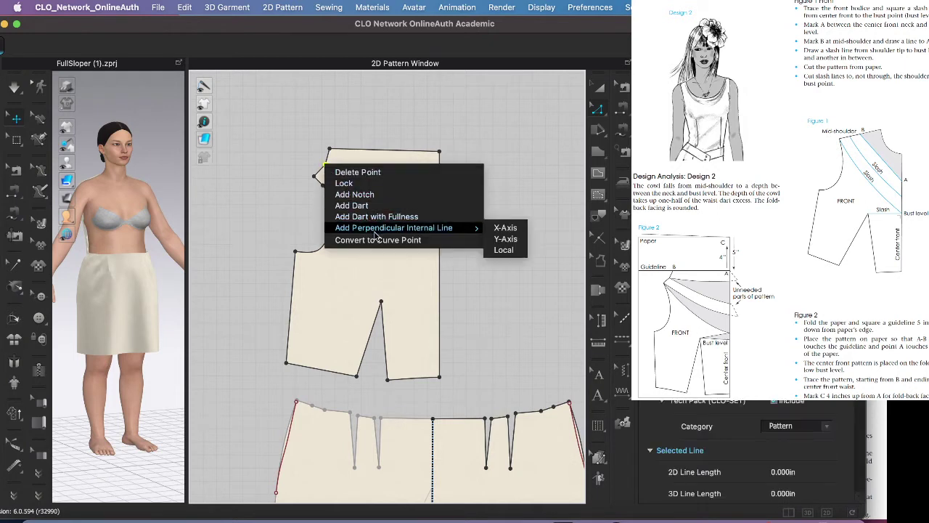
pyautogui.click(379, 242)
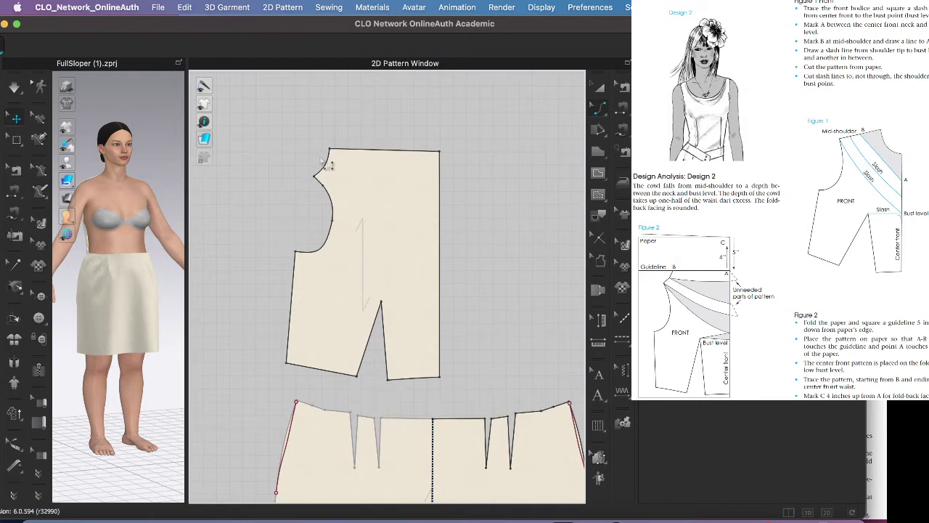
pyautogui.click(332, 168)
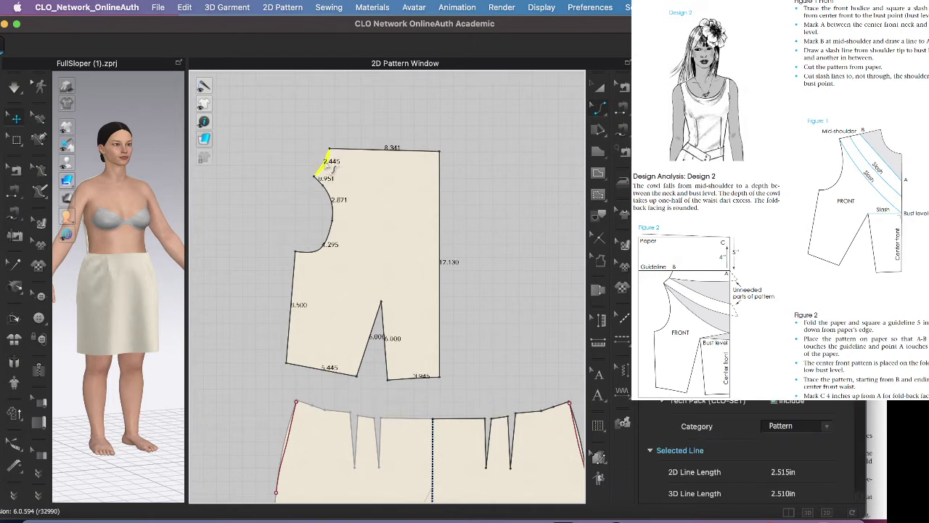
pyautogui.moveTo(326, 162); pyautogui.dragTo(326, 162)
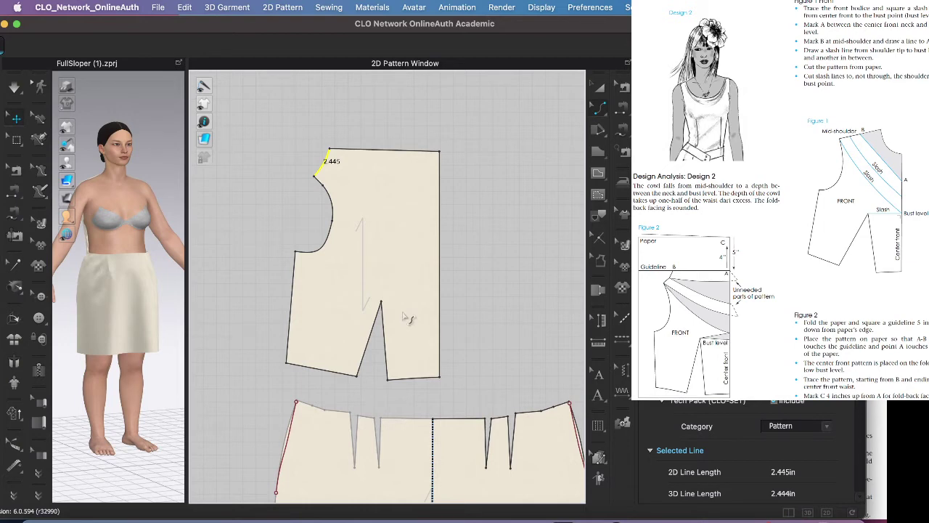
# Step: Sew the new front's center waist edge to the skirt front's waist segment between center front and the nearest dart
pyautogui.scroll(-3, 501, 308)
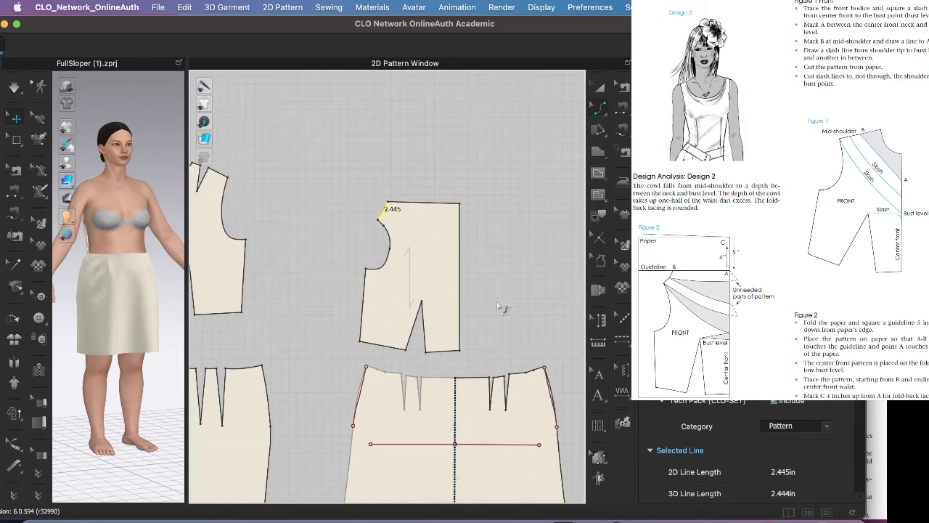
pyautogui.scroll(-2, 501, 308)
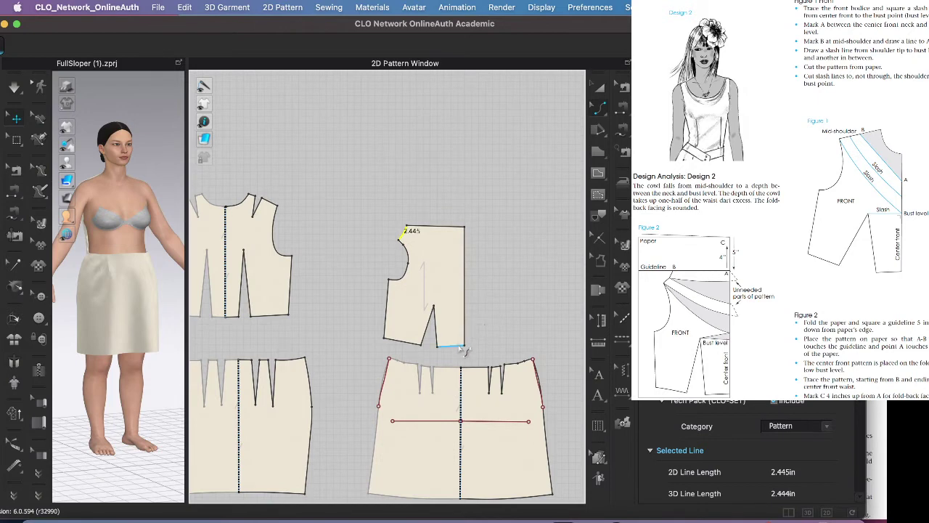
pyautogui.click(621, 109)
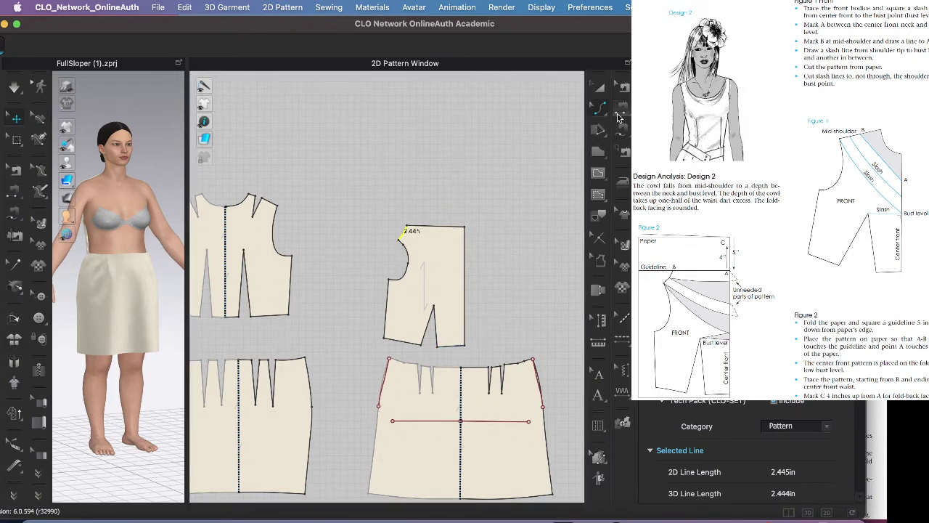
pyautogui.click(443, 355)
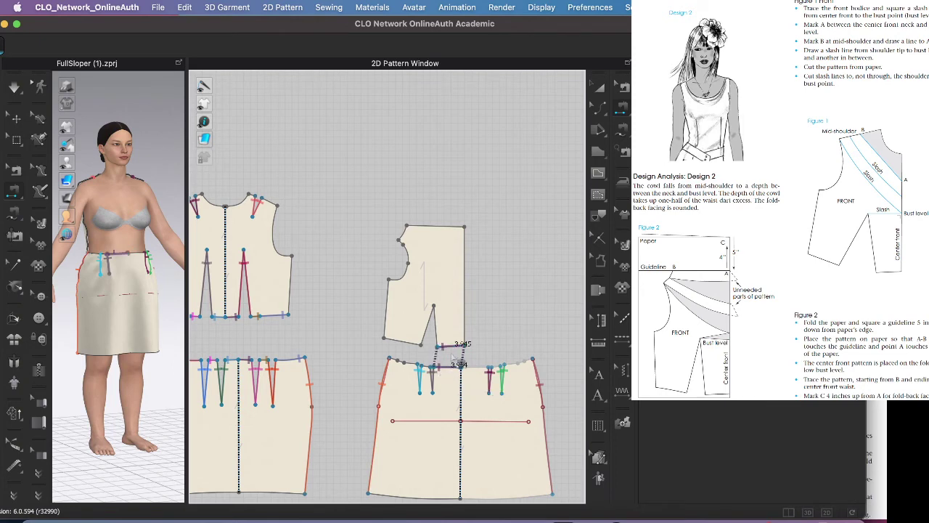
# Step: Free-sew the new front's side waist edge to the skirt waist between the darts and from the outer dart to the side seam
pyautogui.click(622, 132)
pyautogui.scroll(3, 435, 332)
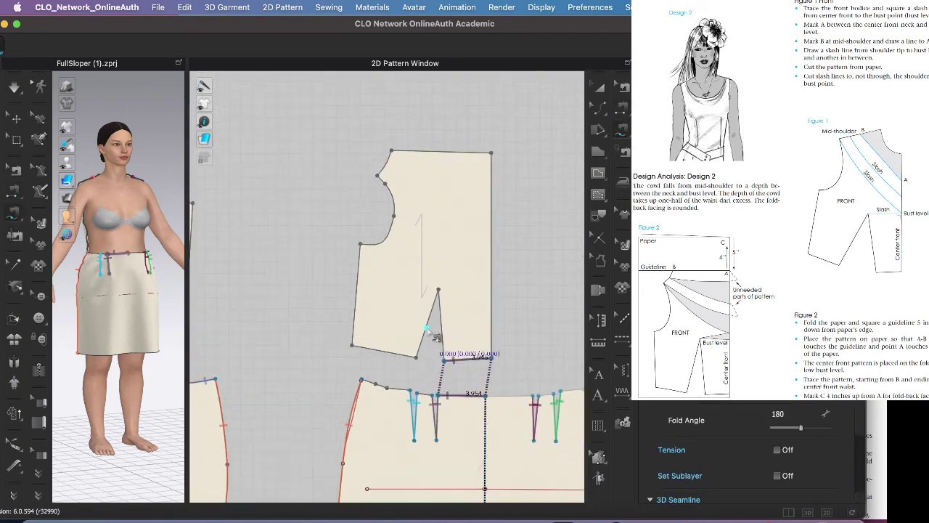
pyautogui.click(415, 359)
pyautogui.click(352, 345)
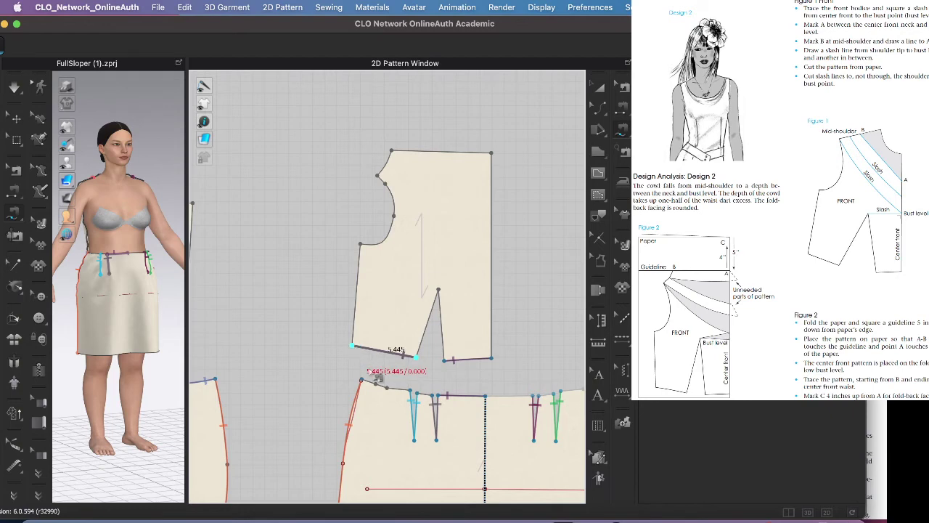
pyautogui.click(432, 396)
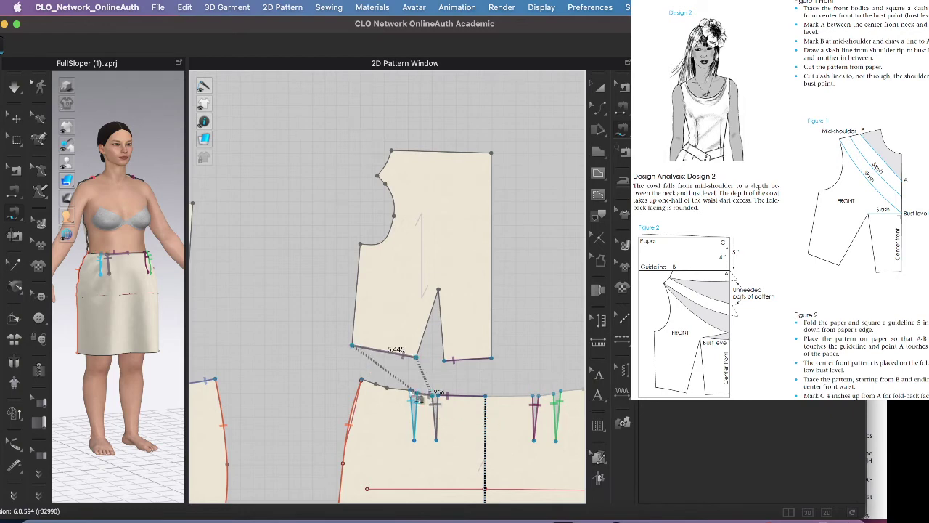
pyautogui.click(417, 394)
pyautogui.click(411, 390)
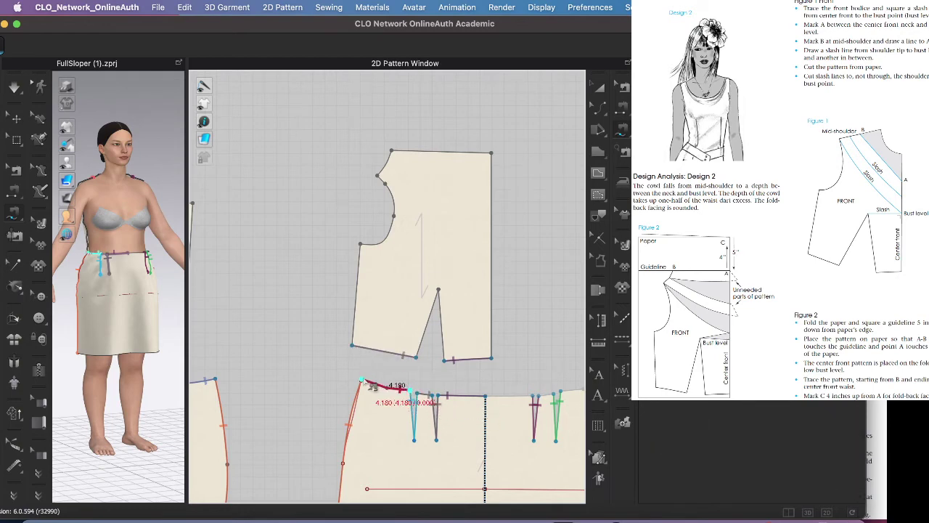
# Step: Sew the new front's shoulder to the back's outer shoulder segment and its side seam to the back's side seam
pyautogui.scroll(-2, 395, 372)
pyautogui.scroll(-1, 399, 374)
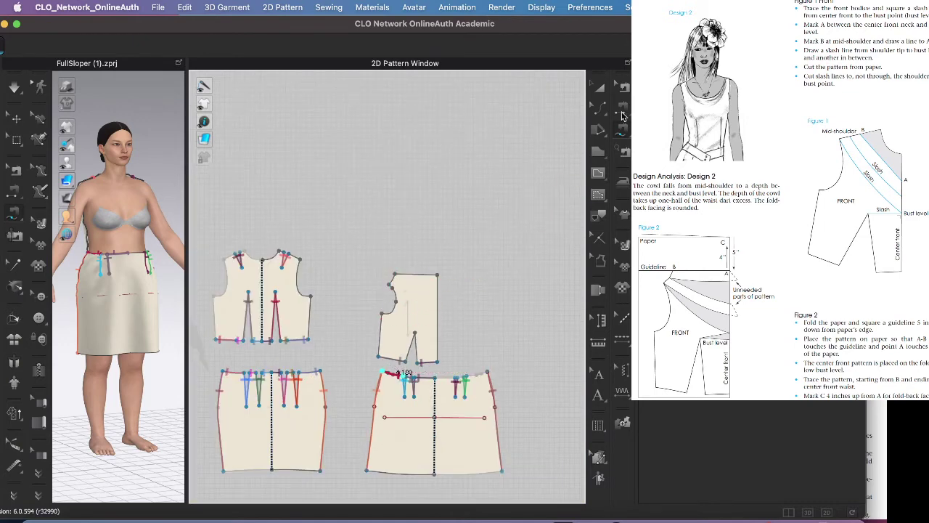
pyautogui.scroll(2, 360, 283)
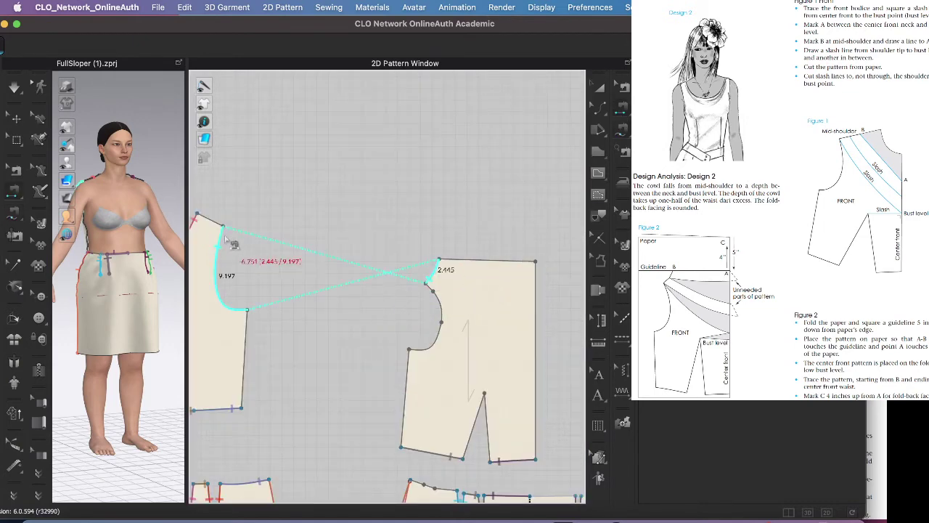
pyautogui.click(217, 221)
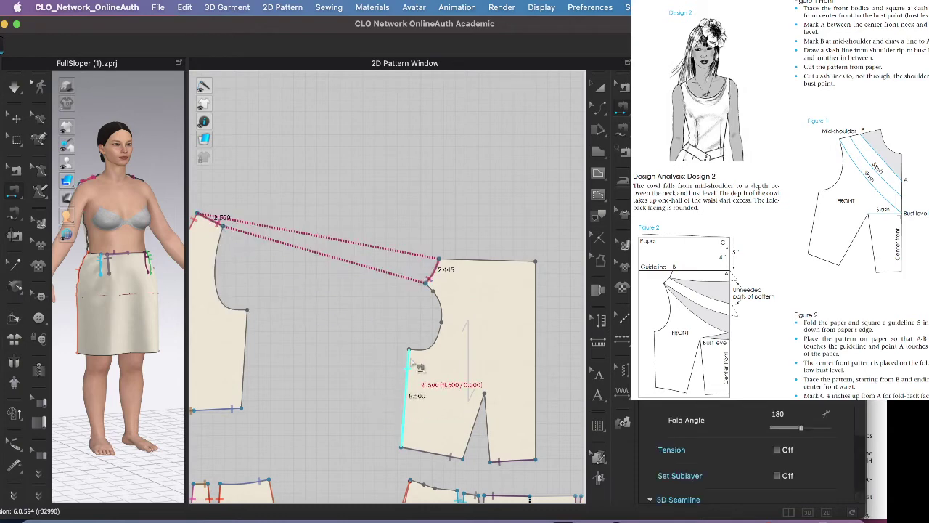
pyautogui.click(419, 368)
pyautogui.click(254, 343)
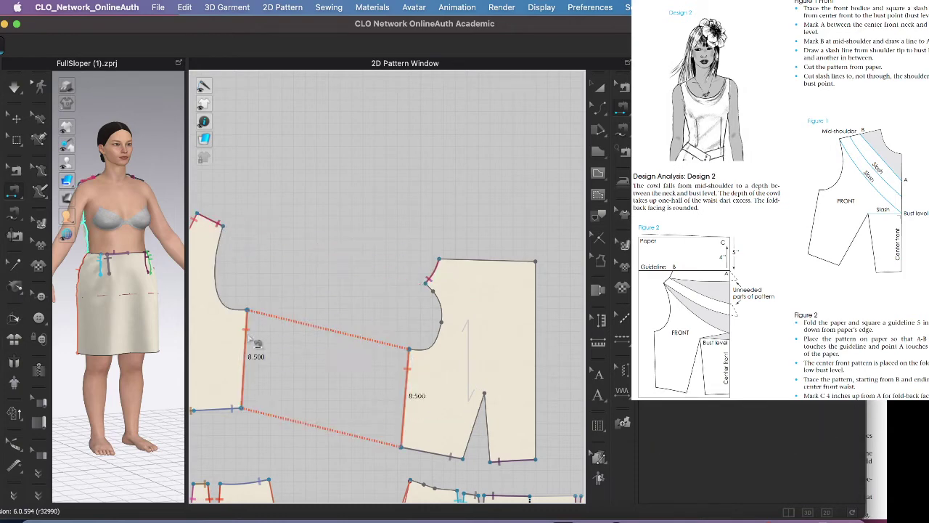
# Step: Unfold the new front along its center front edge using symmetric editing with sewing
pyautogui.scroll(-3, 303, 330)
pyautogui.click(453, 312)
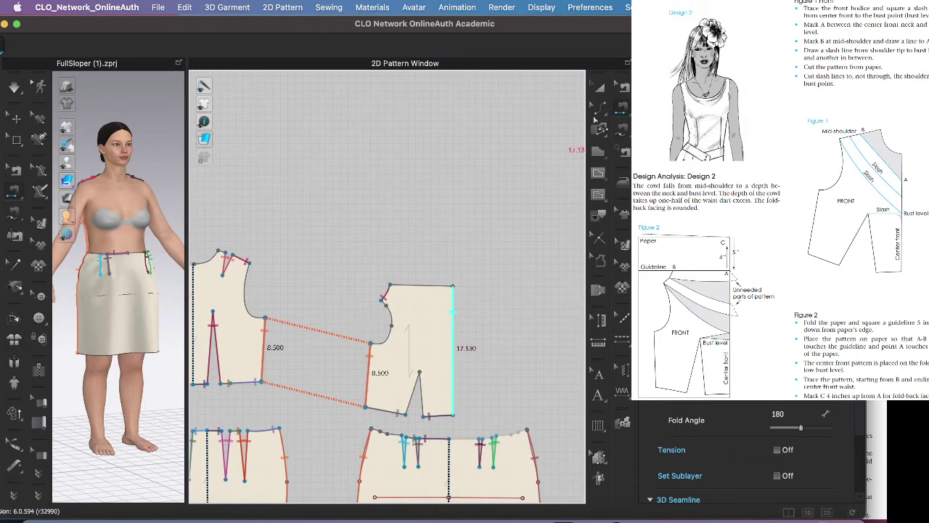
pyautogui.click(599, 105)
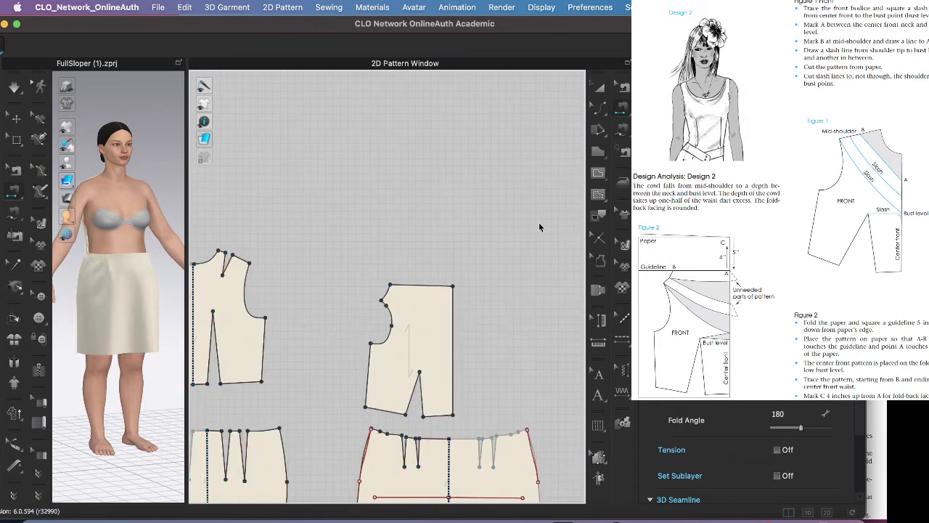
pyautogui.click(463, 344)
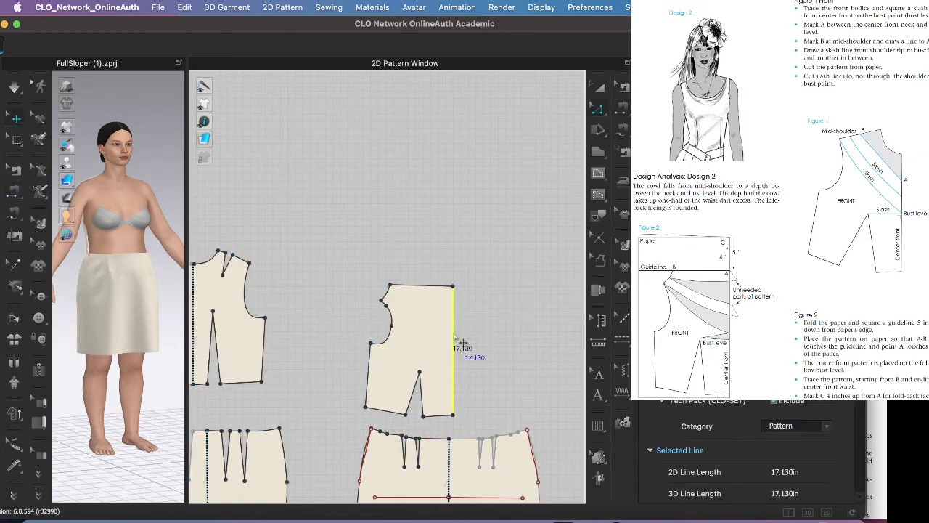
pyautogui.rightClick(455, 347)
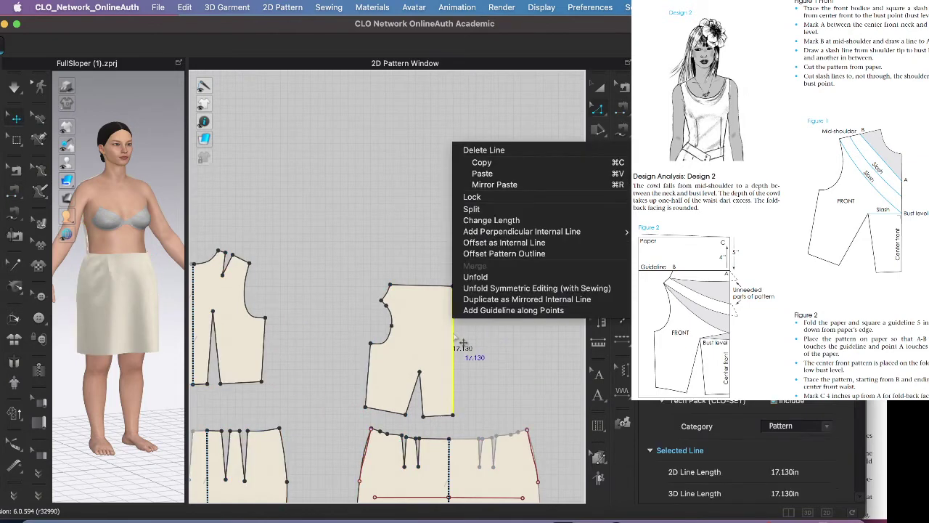
pyautogui.click(517, 289)
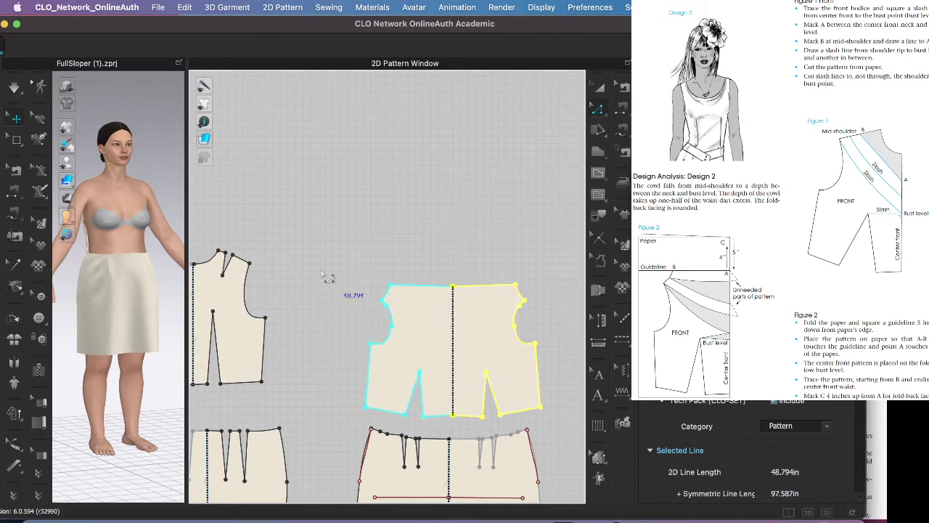
# Step: Delete the back's shoulder dart apex, high neck point and inner dart-leg point to widen the neckline to the outer shoulder segment
pyautogui.moveTo(367, 284); pyautogui.dragTo(482, 285, button='middle')
pyautogui.scroll(-2, 358, 262)
pyautogui.scroll(4, 290, 263)
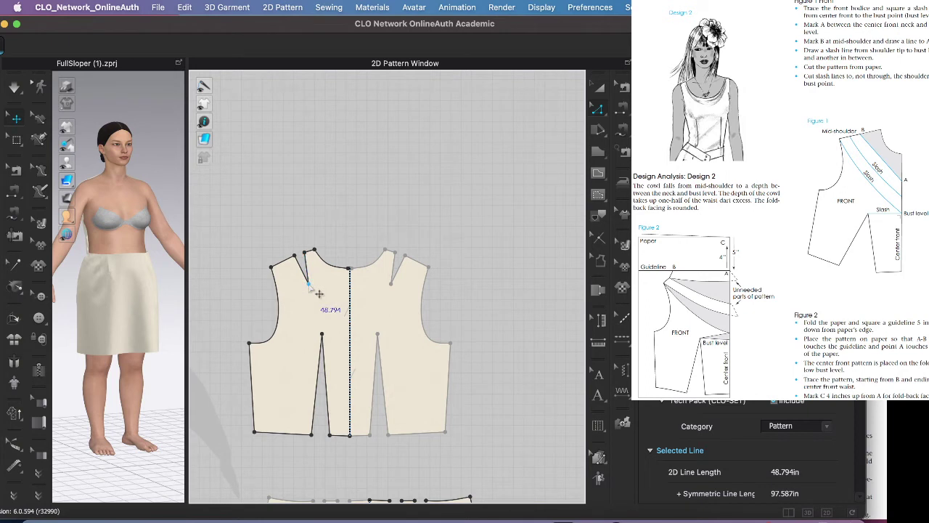
pyautogui.click(309, 285)
pyautogui.press('Delete')
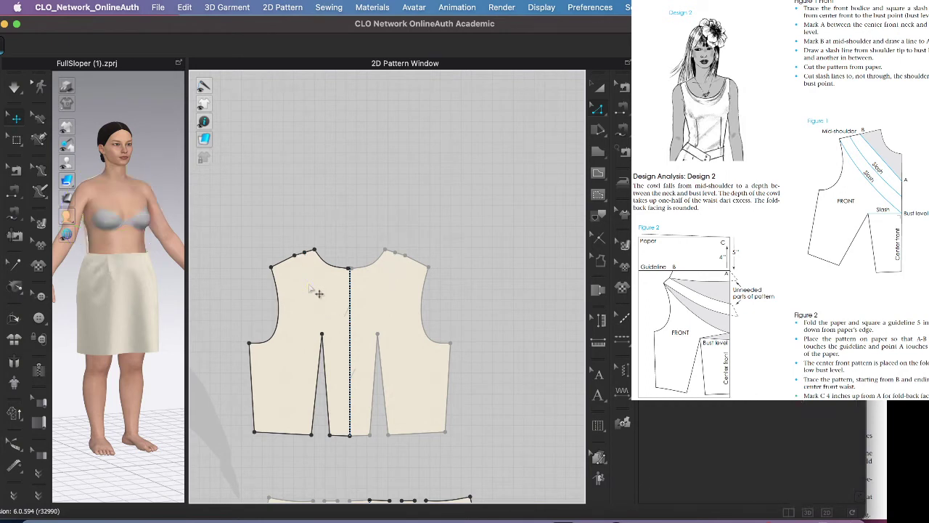
pyautogui.click(314, 251)
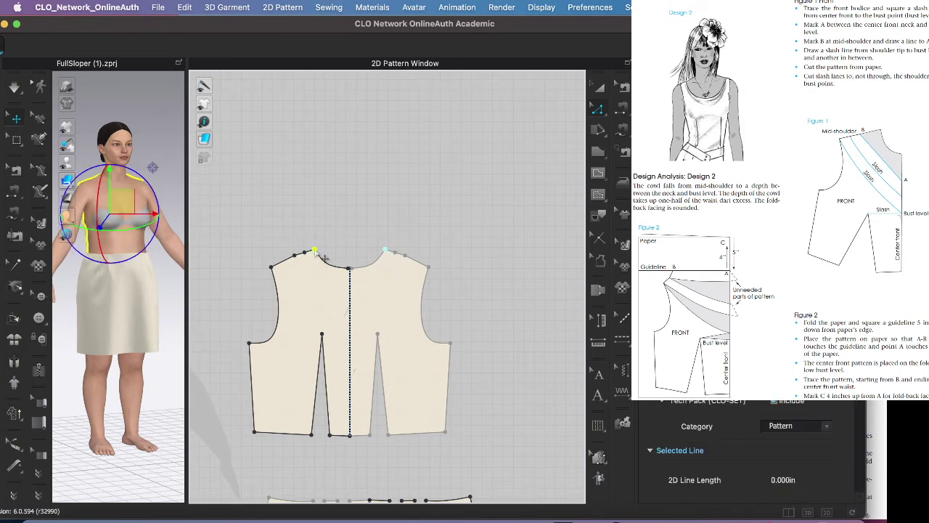
pyautogui.press('Delete')
pyautogui.click(305, 253)
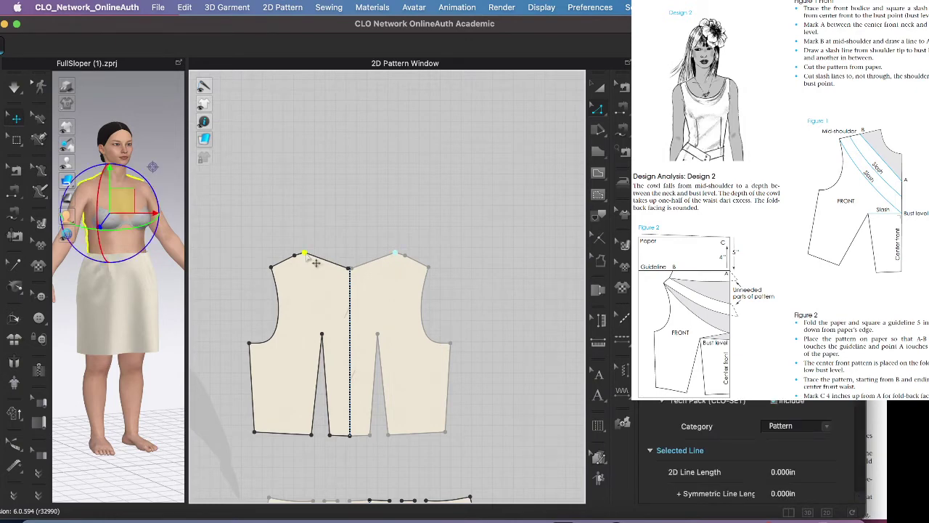
pyautogui.press('Delete')
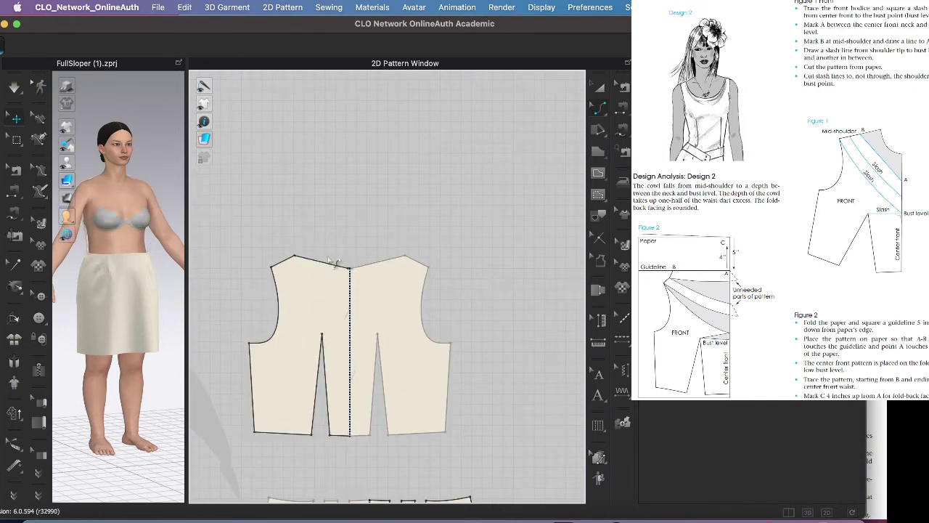
# Step: Curve the back's straight neckline edge into a smooth scoop about 5.377 in long per half
pyautogui.click(330, 265)
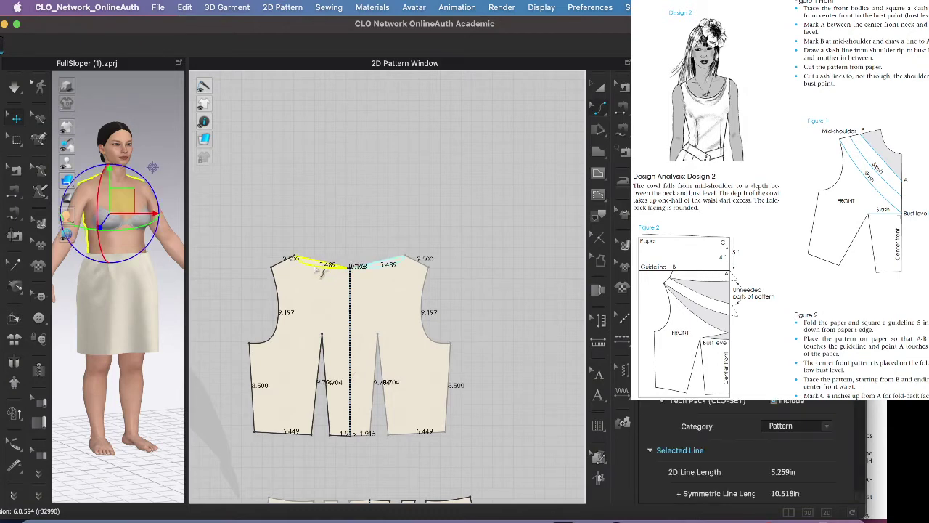
pyautogui.moveTo(319, 268); pyautogui.dragTo(320, 269)
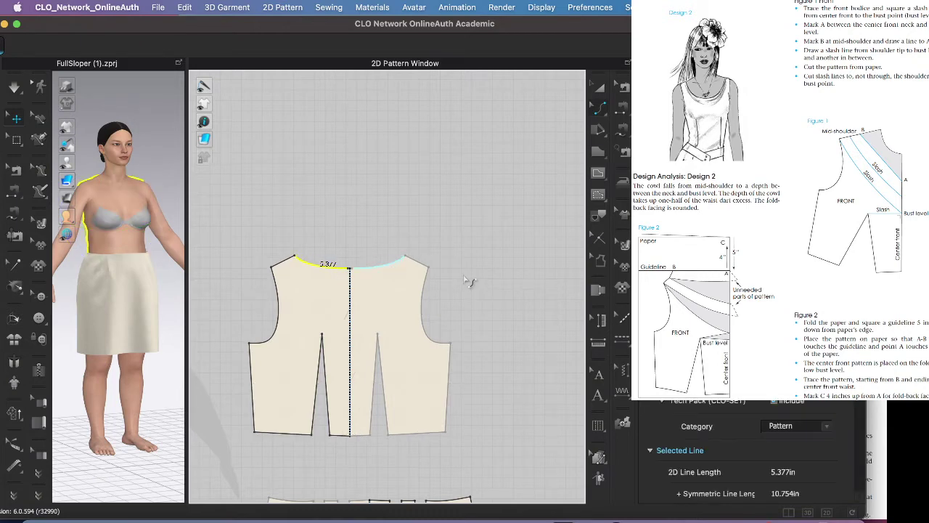
pyautogui.click(468, 281)
# Step: Rotate the new front's grainline from the center front to a 45-degree bias with the grainline editing tool
pyautogui.scroll(-5, 468, 282)
pyautogui.moveTo(496, 335); pyautogui.dragTo(353, 313, button='middle')
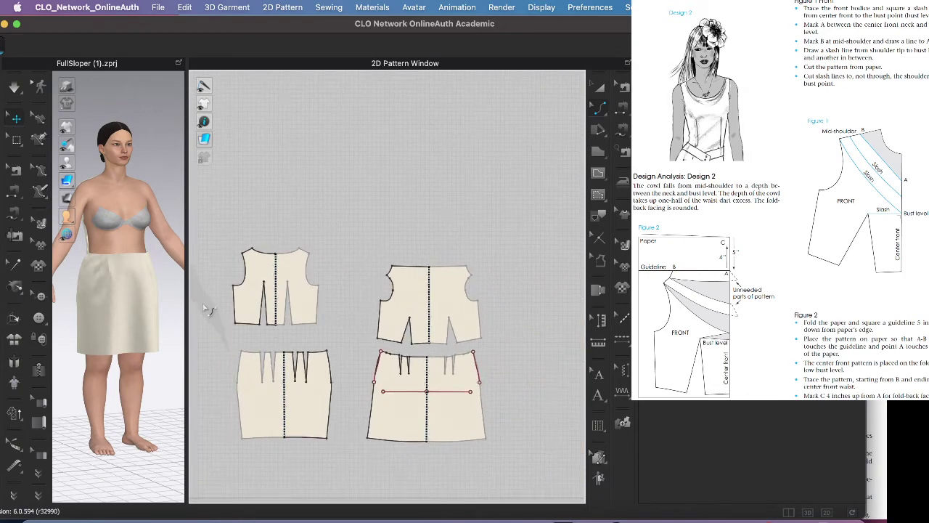
pyautogui.moveTo(186, 286); pyautogui.dragTo(116, 295)
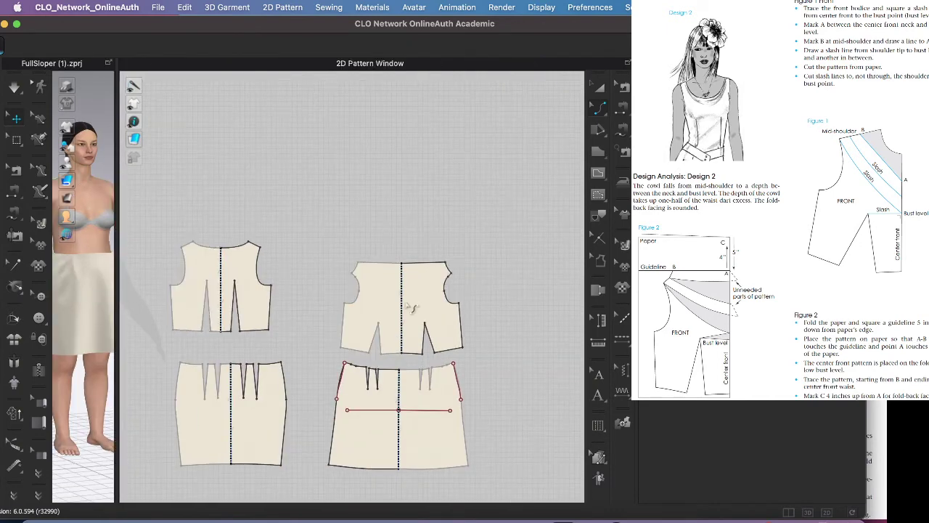
pyautogui.click(600, 90)
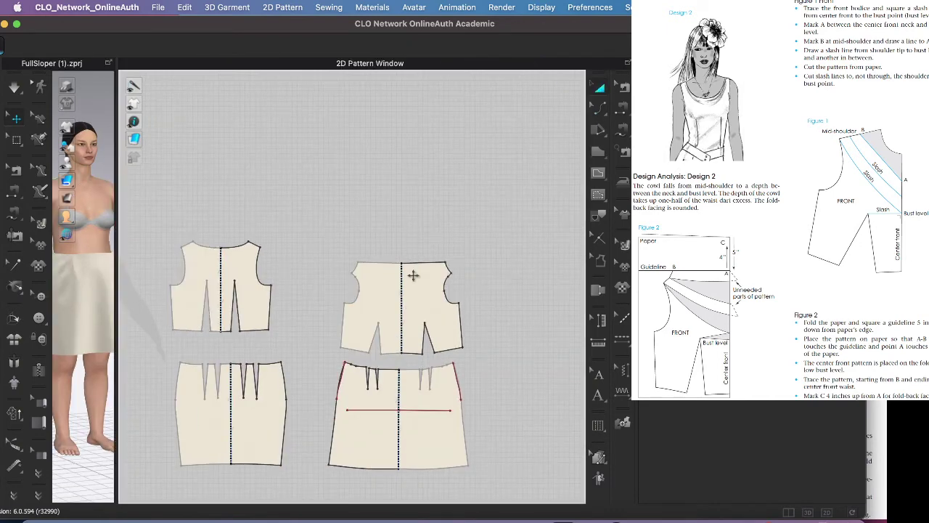
pyautogui.click(416, 290)
pyautogui.scroll(5, 417, 309)
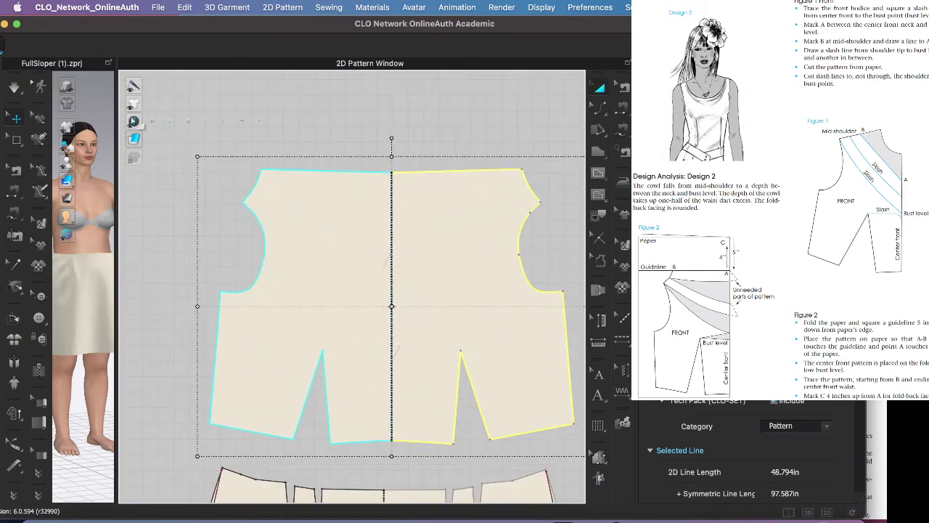
pyautogui.moveTo(142, 124)
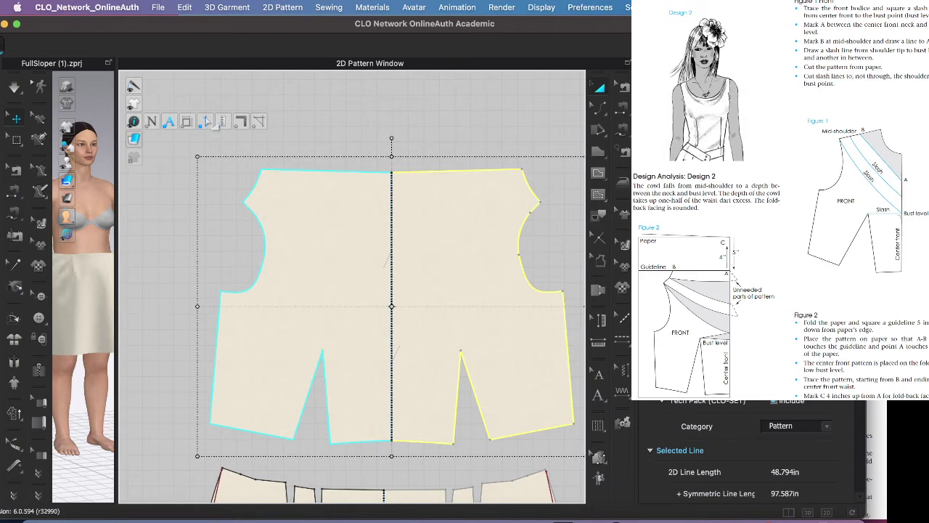
pyautogui.click(446, 125)
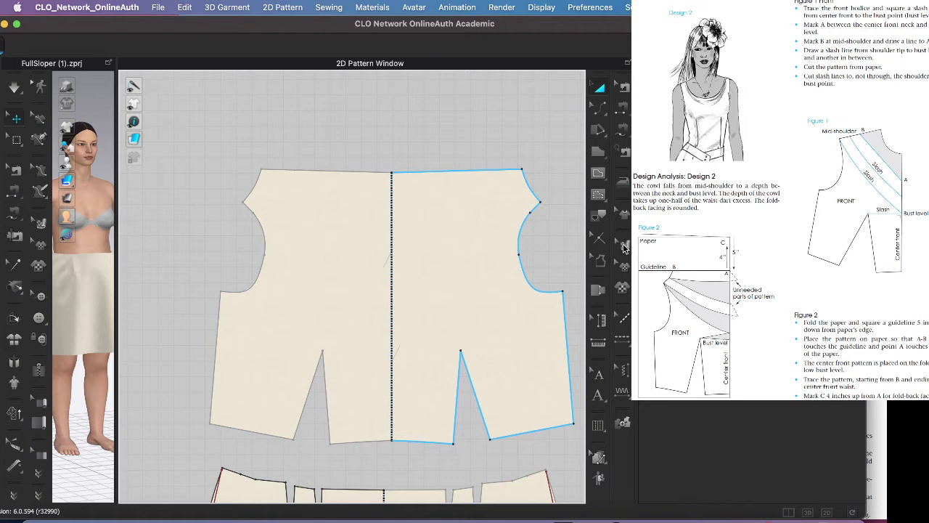
pyautogui.click(626, 248)
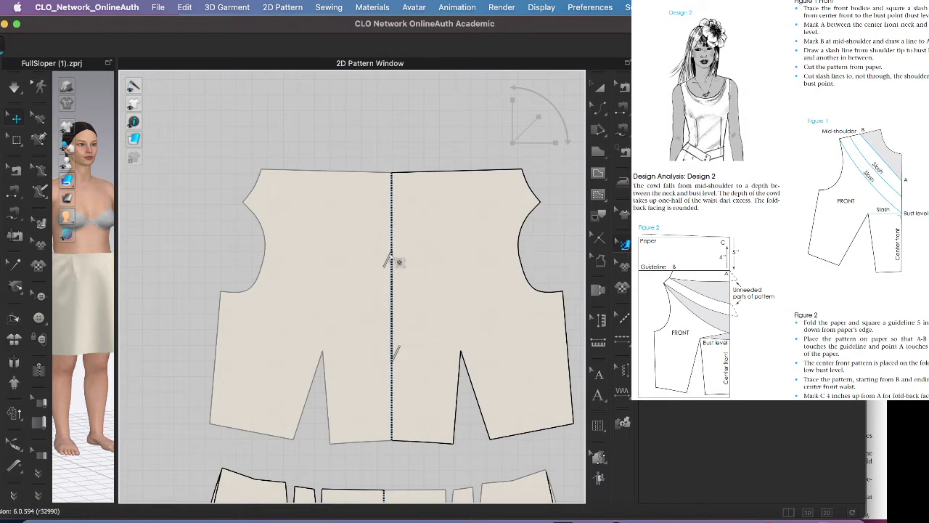
pyautogui.click(391, 256)
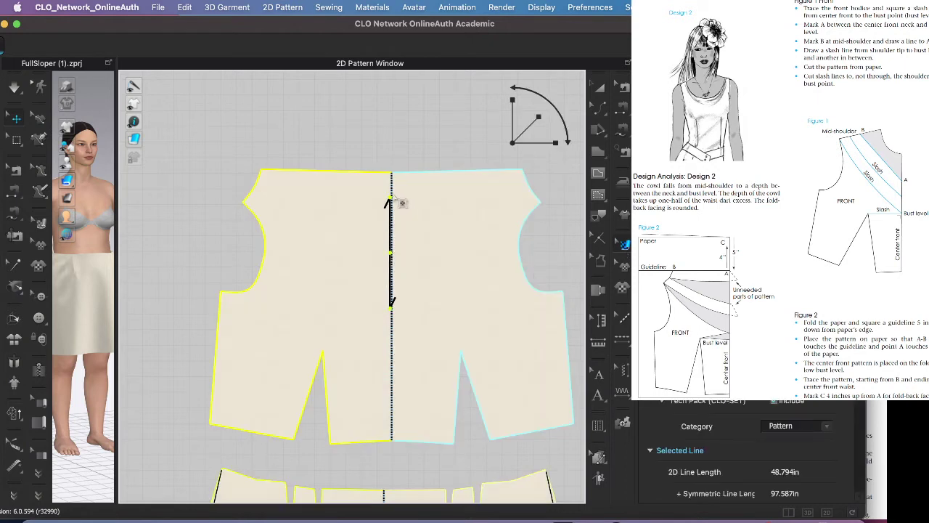
pyautogui.moveTo(389, 197); pyautogui.dragTo(432, 215)
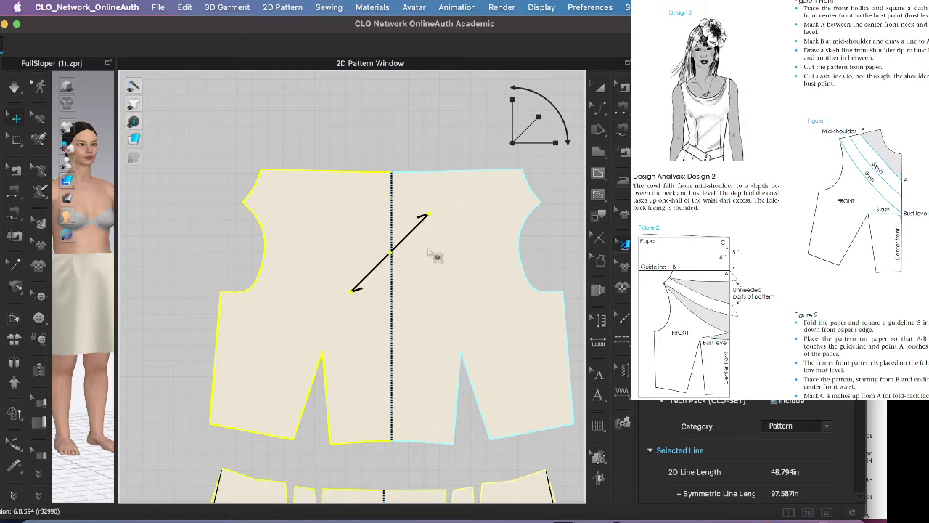
pyautogui.click(423, 113)
pyautogui.scroll(-3, 427, 283)
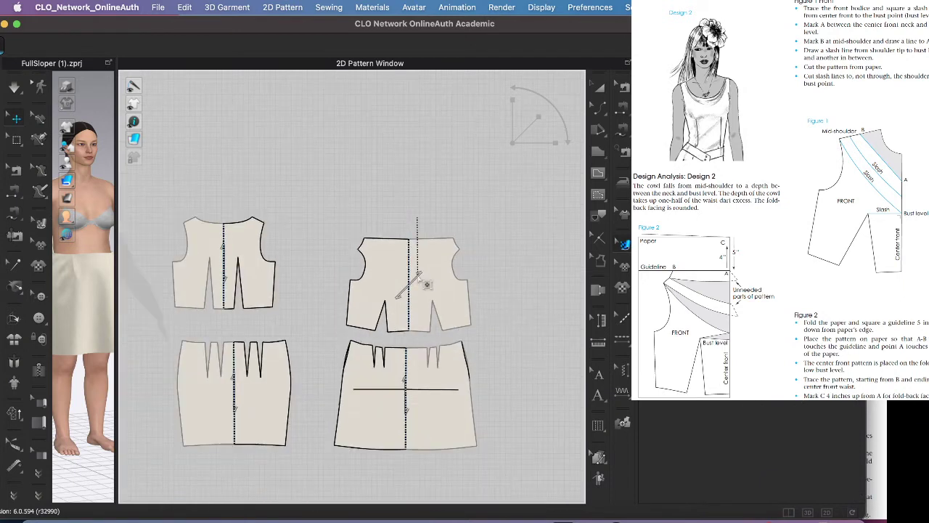
pyautogui.scroll(-1, 427, 283)
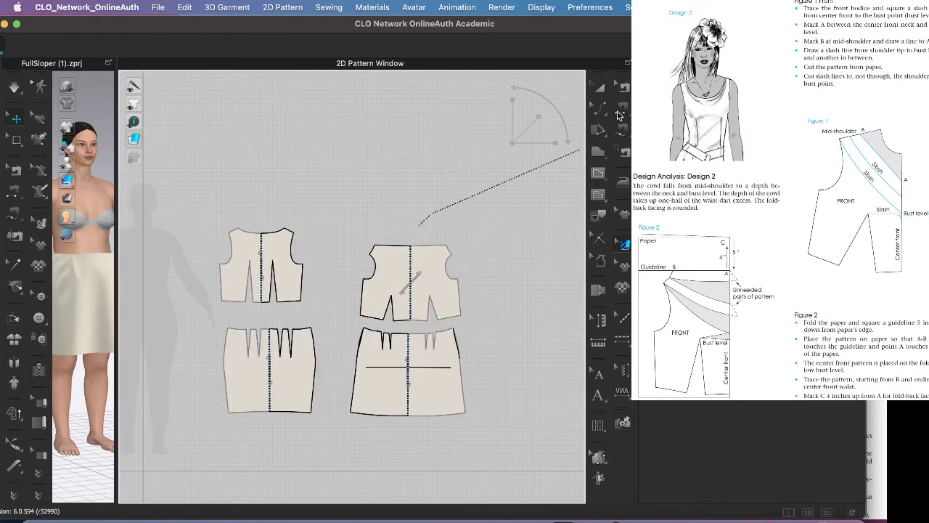
# Step: Show the avatar's arrangement points and place the new front on the center chest point
pyautogui.click(600, 90)
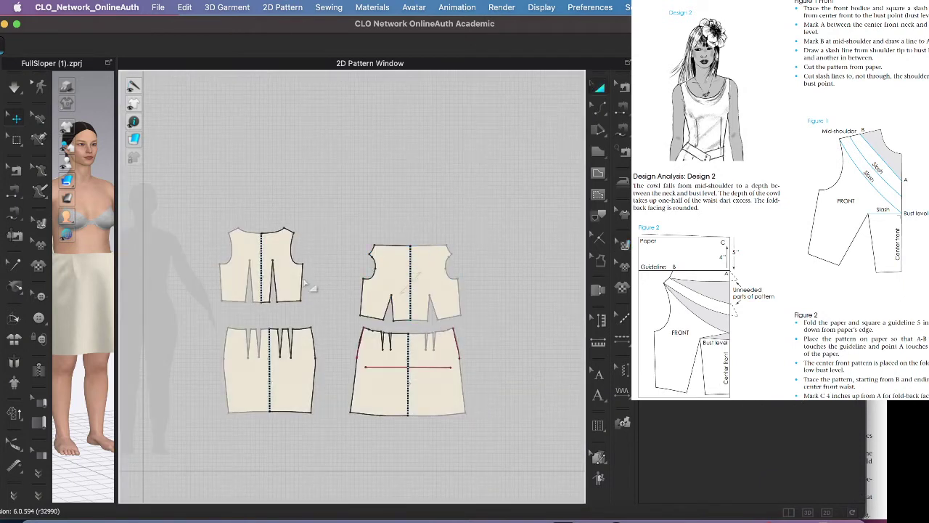
pyautogui.moveTo(115, 267); pyautogui.dragTo(371, 271)
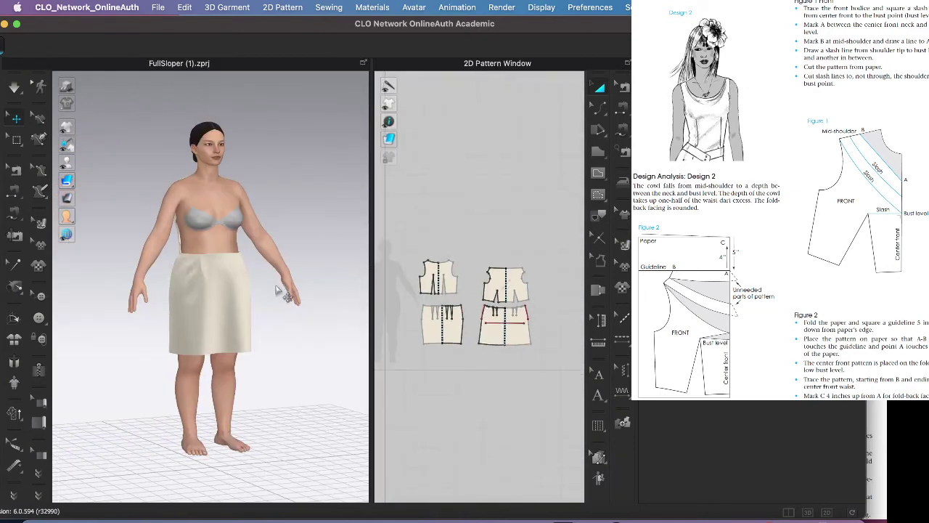
pyautogui.scroll(-8, 267, 283)
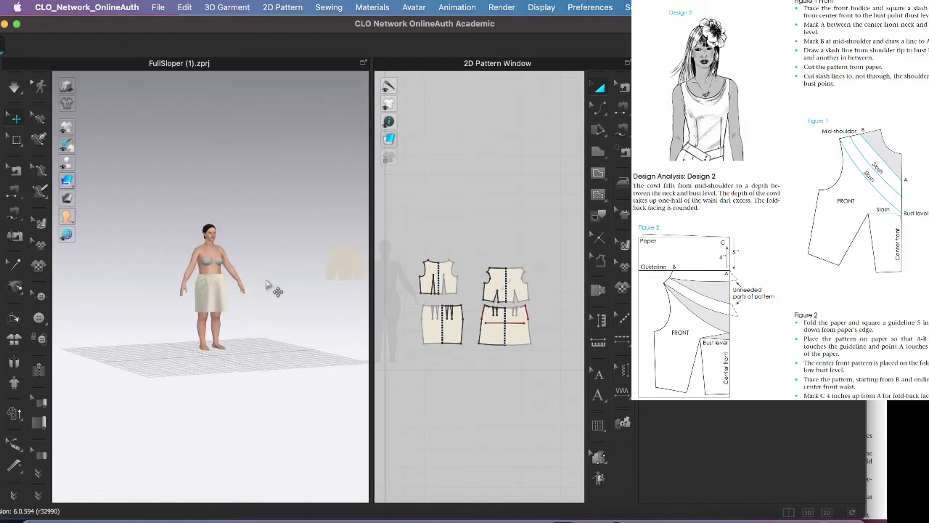
pyautogui.click(313, 269)
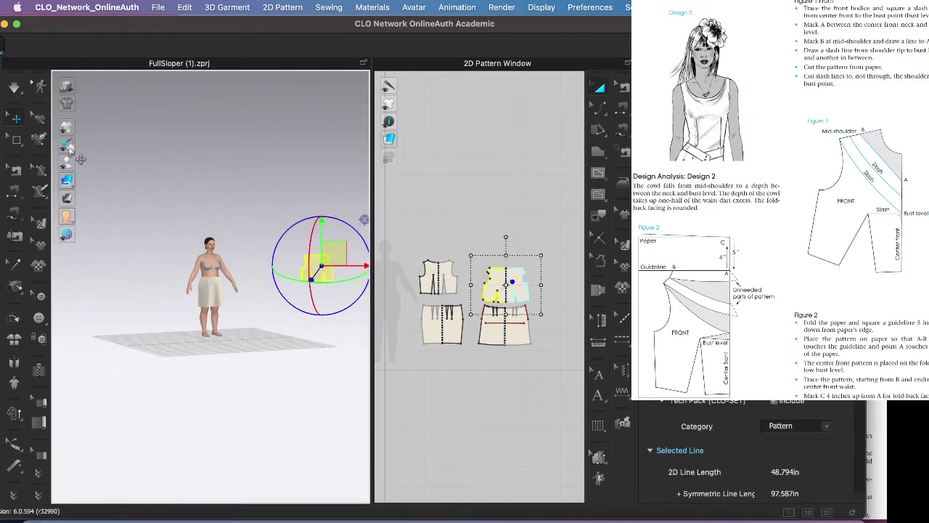
pyautogui.click(138, 163)
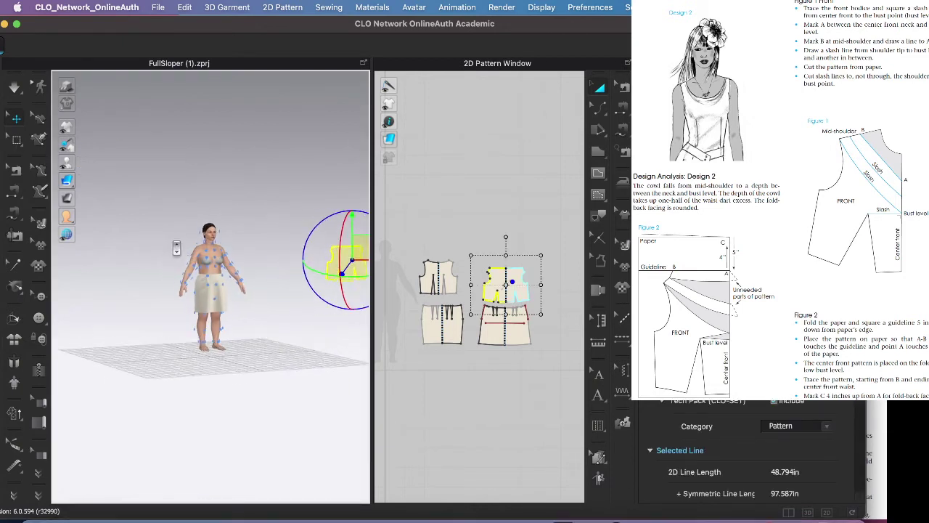
pyautogui.scroll(3, 207, 271)
pyautogui.scroll(3, 208, 271)
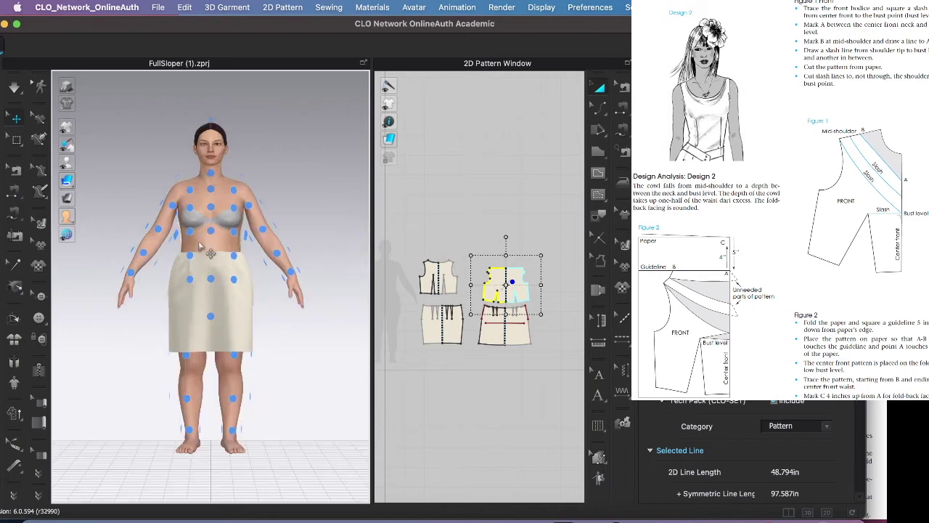
pyautogui.click(211, 209)
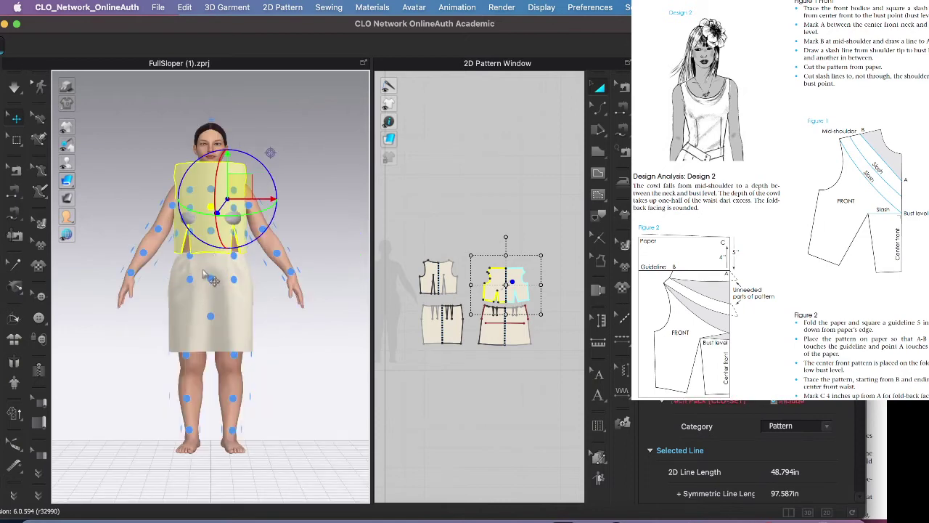
# Step: Simulate the garment to drape the new front, checking it from the side and the front
pyautogui.moveTo(203, 271); pyautogui.dragTo(269, 280, button='right')
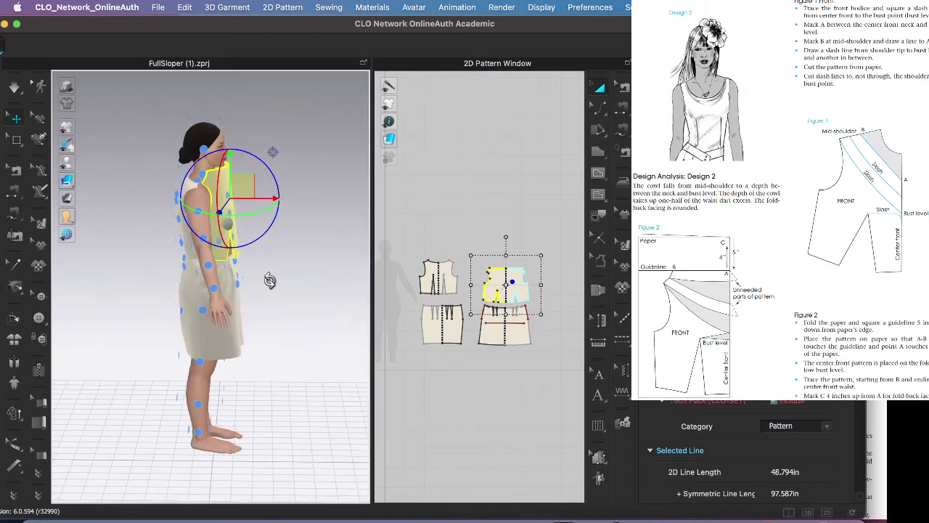
pyautogui.press('space')
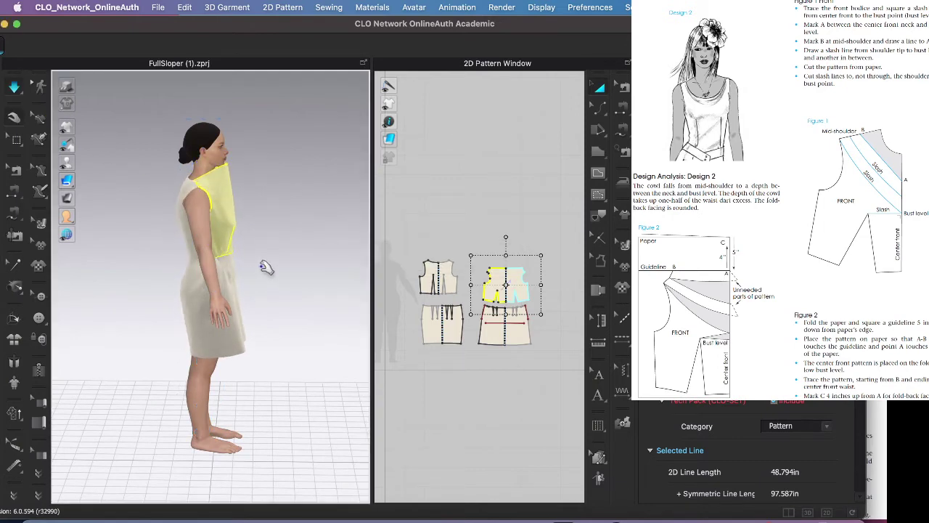
pyautogui.moveTo(266, 265); pyautogui.dragTo(200, 263, button='right')
# Step: Sew the two legs of the new front's waist dart together
pyautogui.scroll(6, 546, 317)
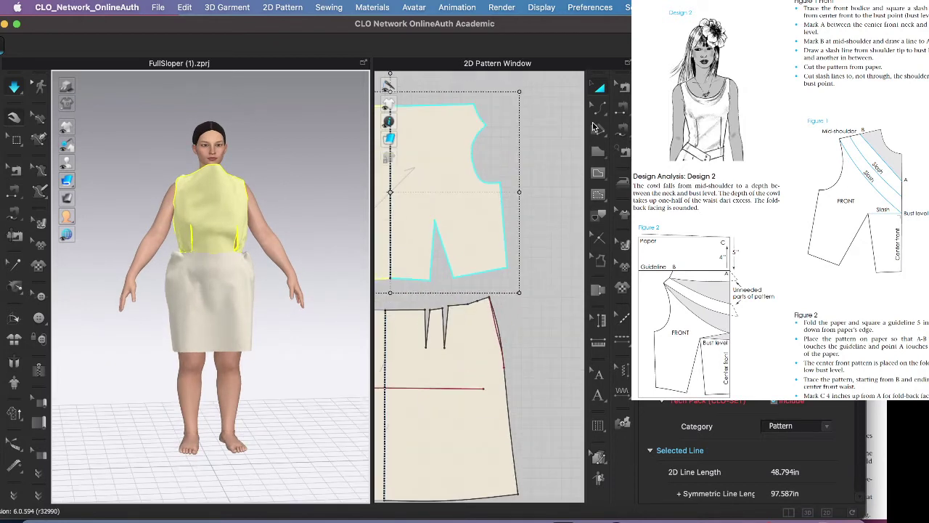
pyautogui.click(621, 110)
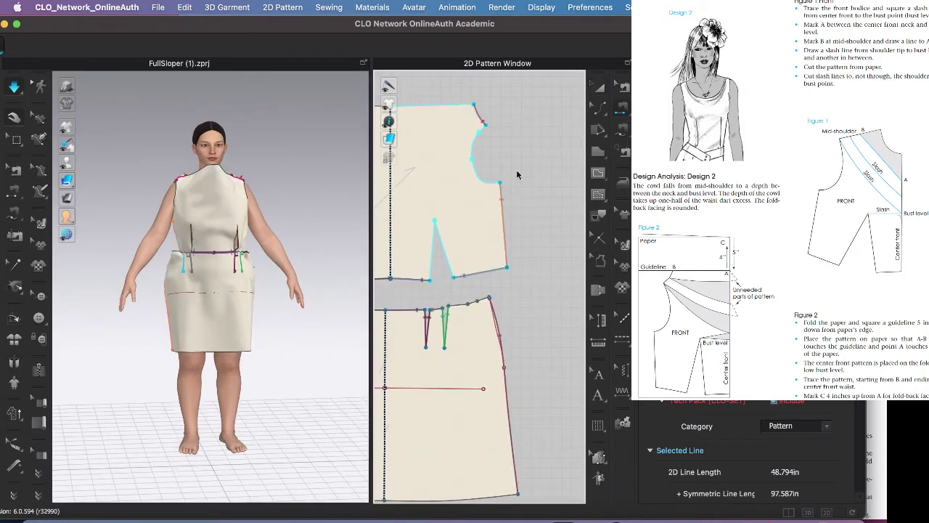
pyautogui.click(449, 269)
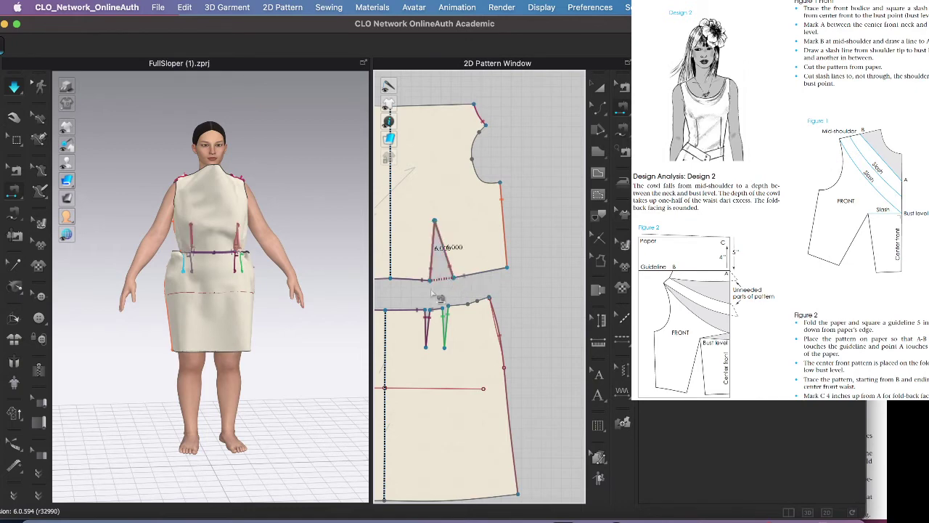
# Step: Simulate the garment to drape the sewn front dart, and check the bodice and waistline from several angles
pyautogui.moveTo(436, 293); pyautogui.dragTo(552, 298, button='middle')
pyautogui.press('space')
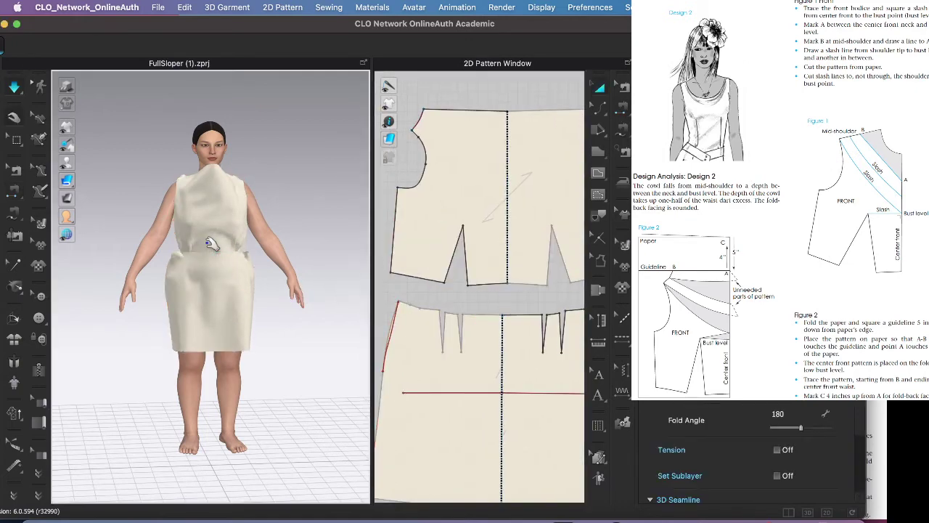
pyautogui.moveTo(226, 223); pyautogui.dragTo(248, 222, button='right')
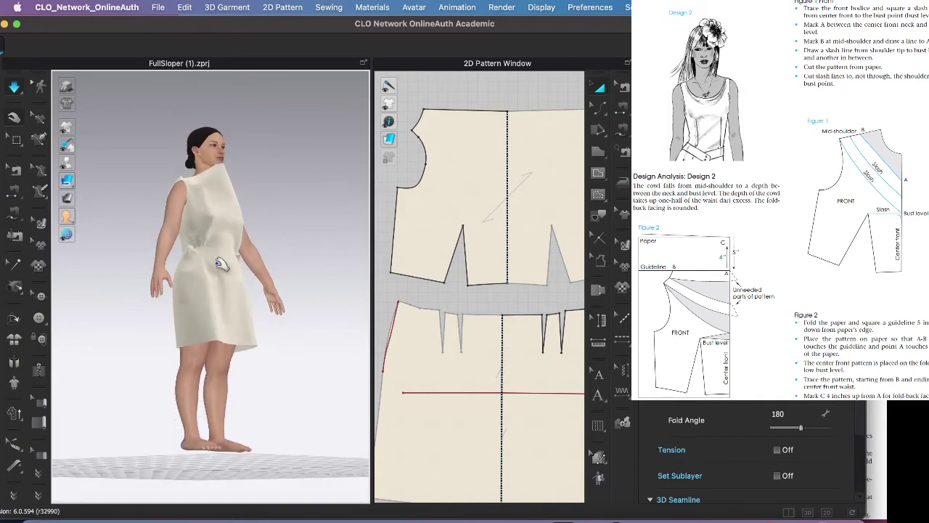
pyautogui.moveTo(220, 264); pyautogui.dragTo(201, 276, button='right')
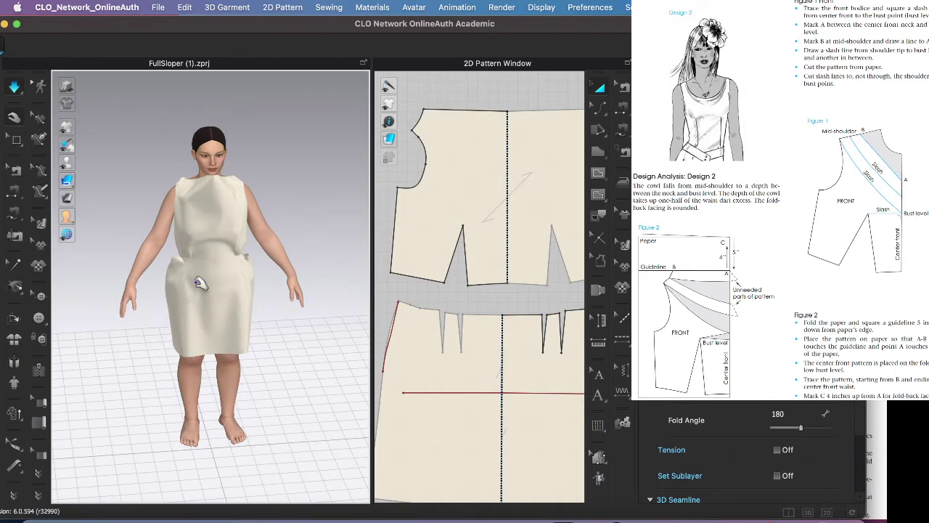
pyautogui.scroll(-3, 200, 283)
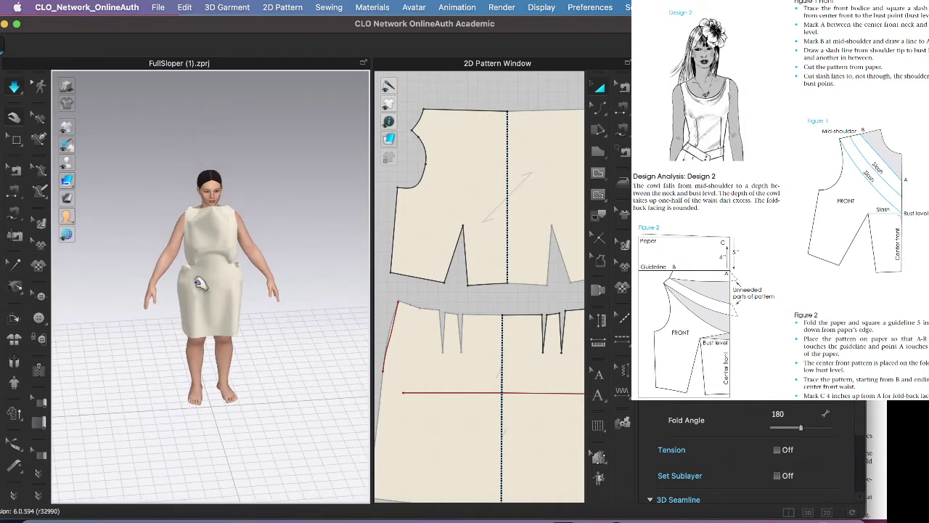
# Step: Delete the mismatched waist seam joining the front bodice's side waist segment to the short segment between the front skirt's darts
pyautogui.scroll(-5, 486, 300)
pyautogui.scroll(-3, 485, 299)
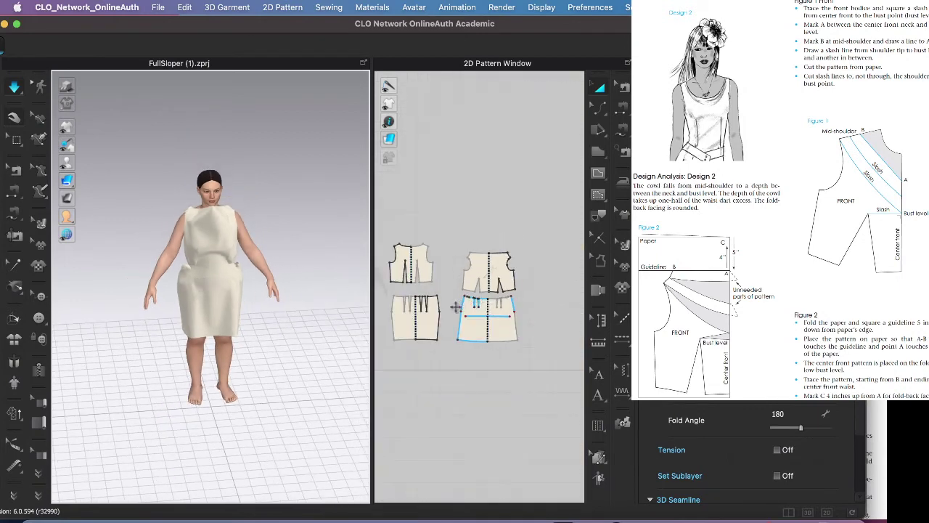
pyautogui.click(622, 88)
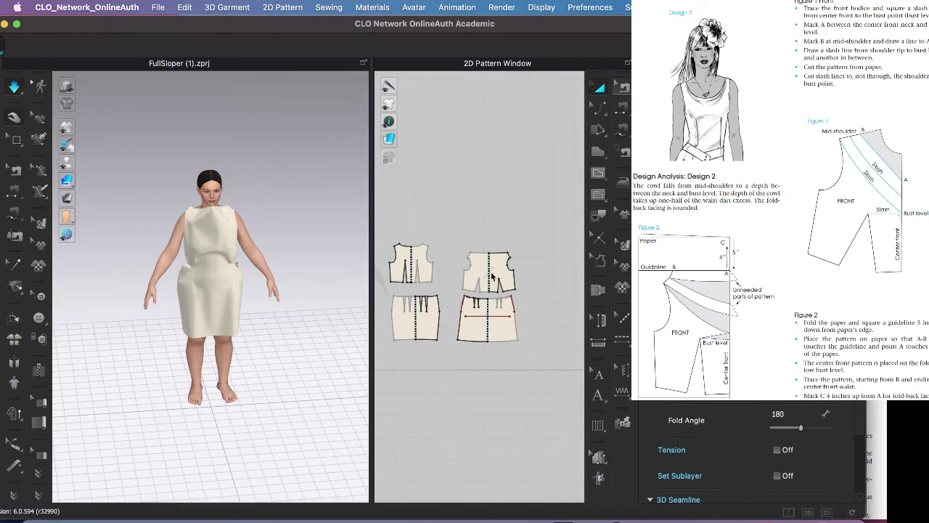
pyautogui.scroll(5, 489, 299)
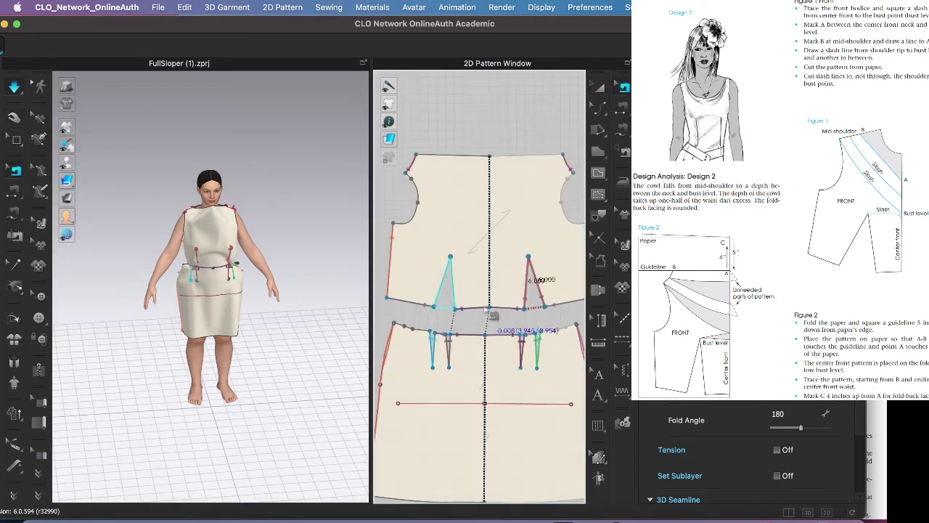
pyautogui.scroll(3, 494, 312)
pyautogui.scroll(2, 524, 322)
pyautogui.moveTo(524, 324); pyautogui.dragTo(553, 320, button='middle')
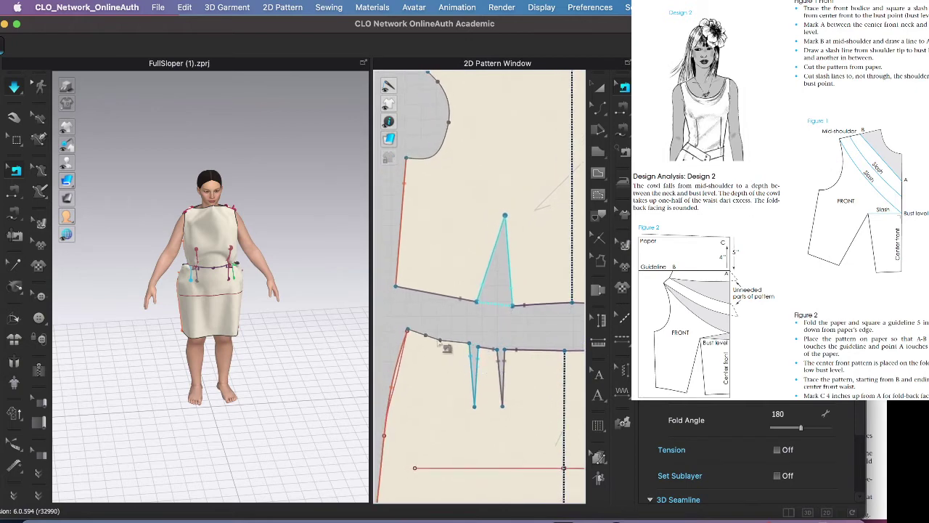
pyautogui.click(439, 342)
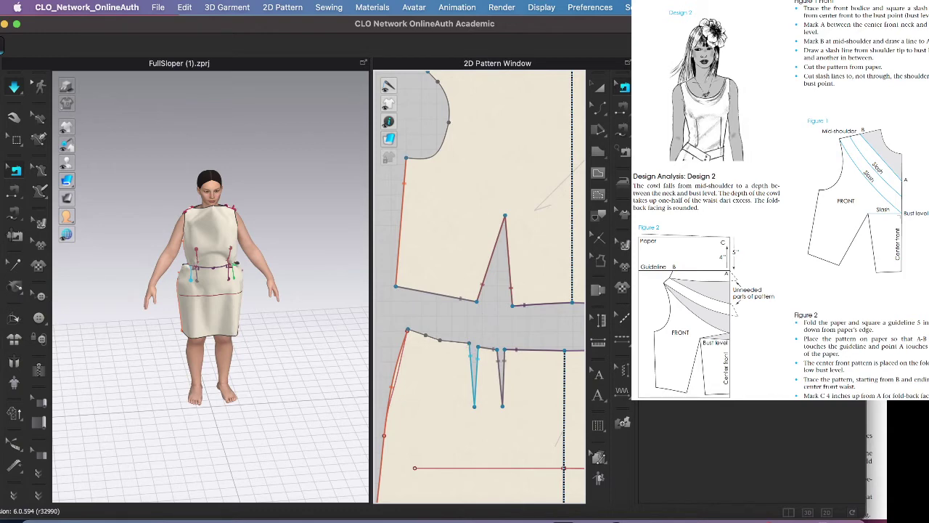
pyautogui.click(467, 303)
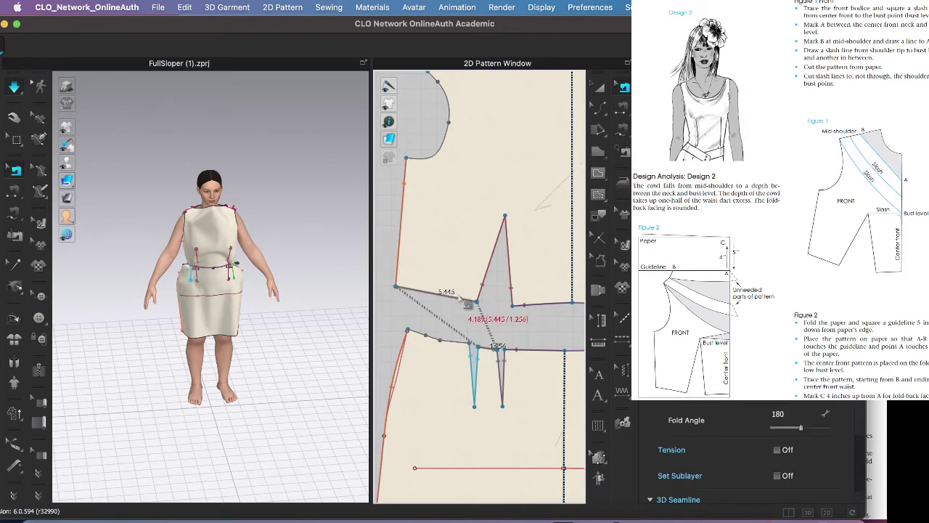
pyautogui.press('Escape')
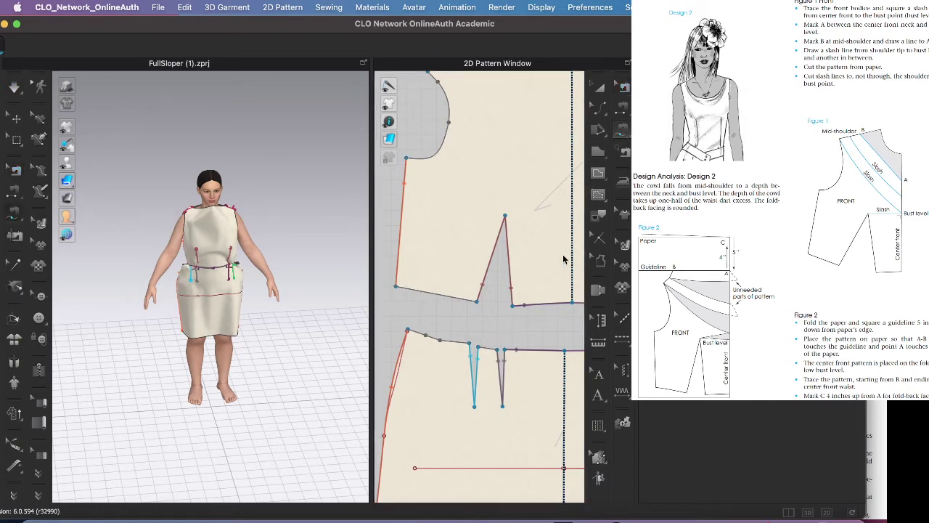
pyautogui.click(398, 289)
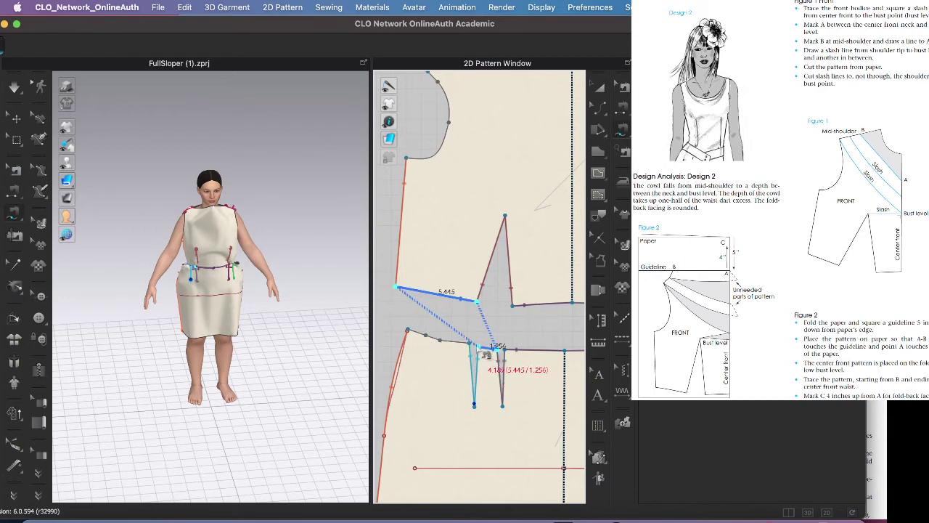
pyautogui.click(479, 349)
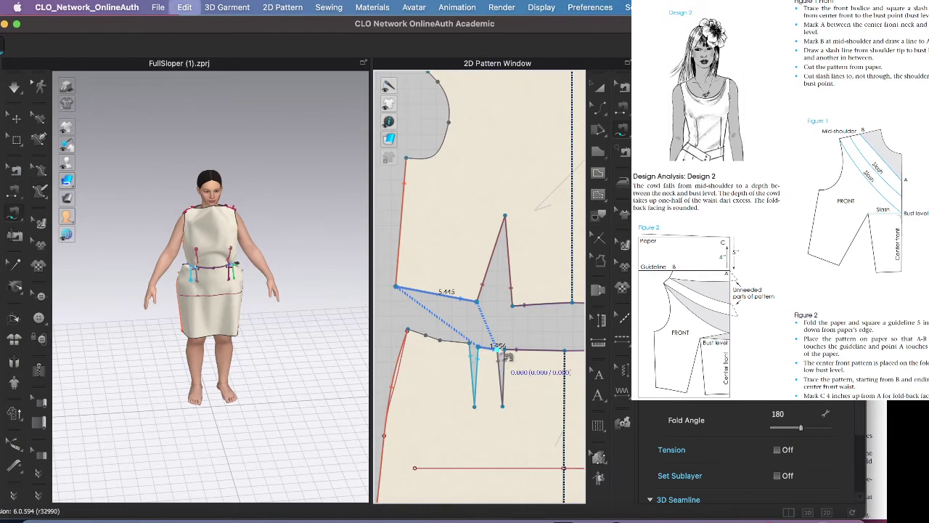
pyautogui.click(506, 353)
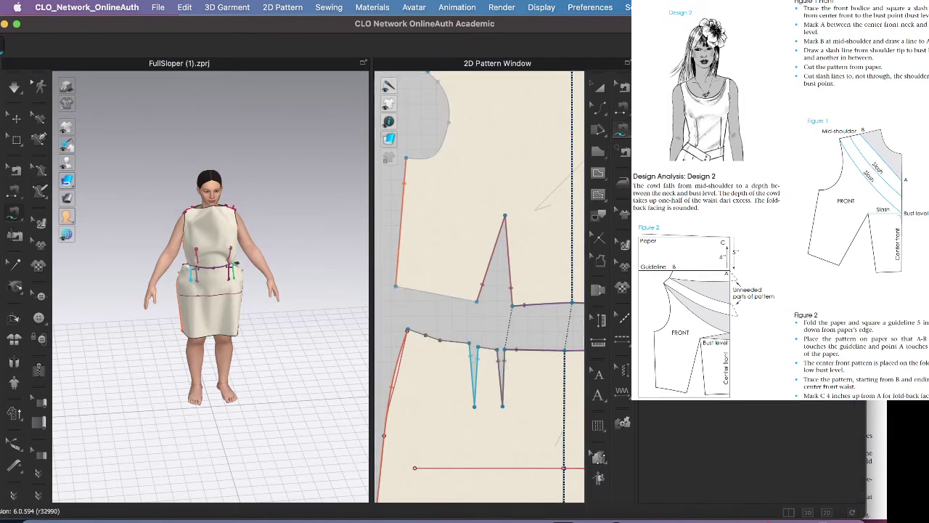
# Step: Sew the front bodice's side waist segment to the skirt's two matching waist segments, skipping the dart opening, with M:N sewing
pyautogui.click(621, 131)
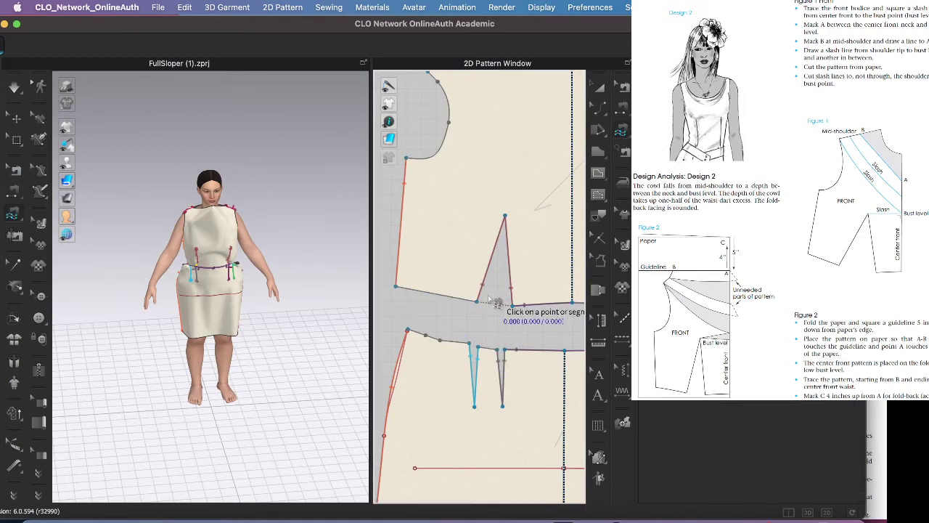
pyautogui.click(412, 290)
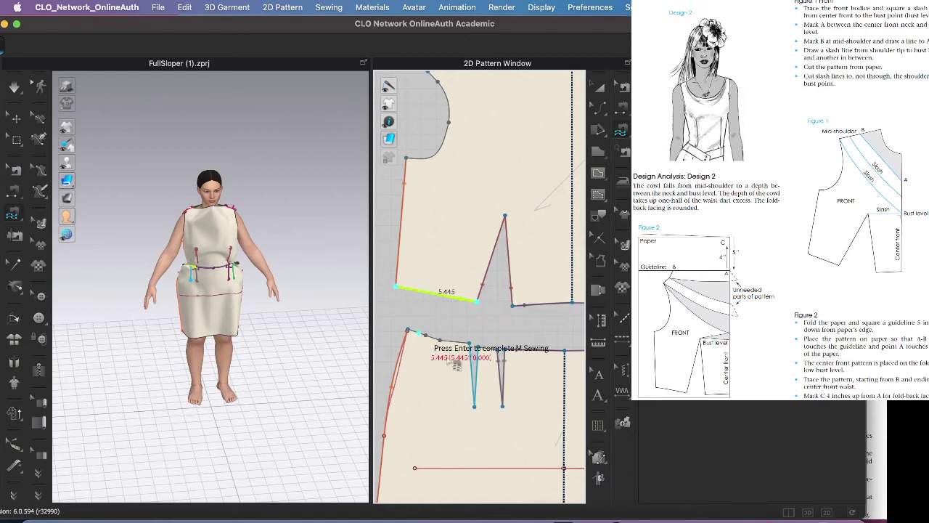
pyautogui.press('Return')
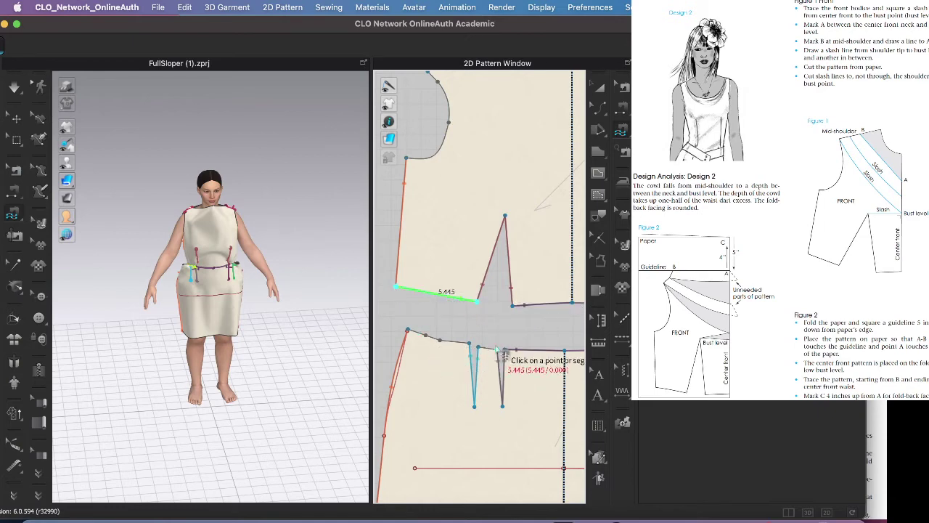
pyautogui.click(481, 348)
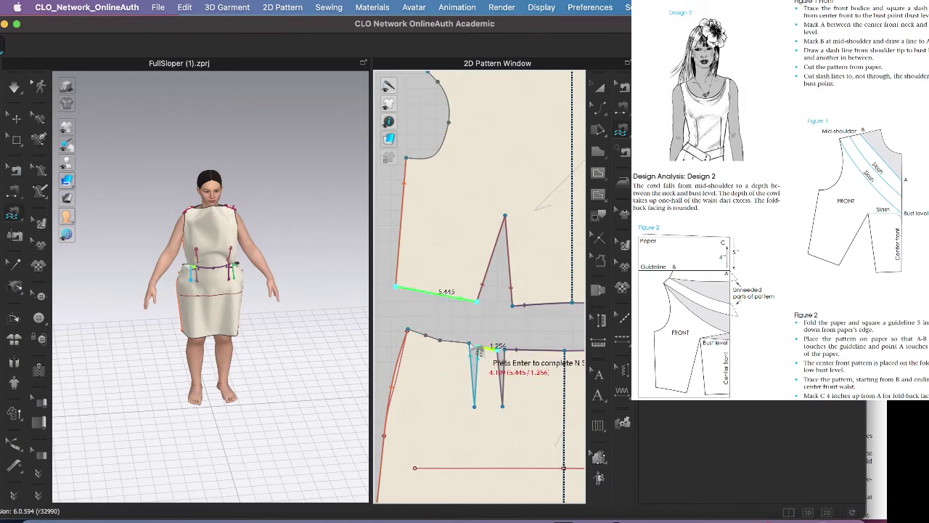
pyautogui.click(408, 333)
pyautogui.press('Return')
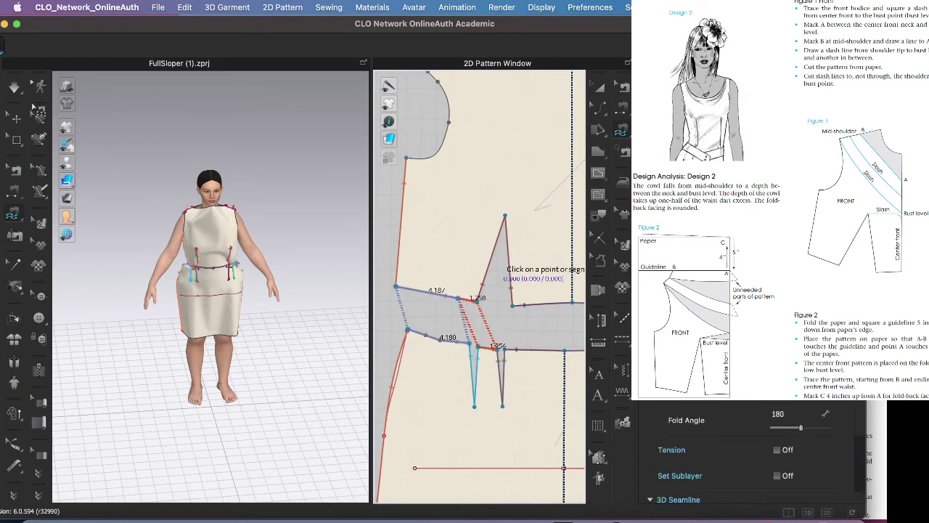
# Step: Simulate the resewn garment and pull the center of the front neckline downward to form the cowl drape
pyautogui.click(20, 92)
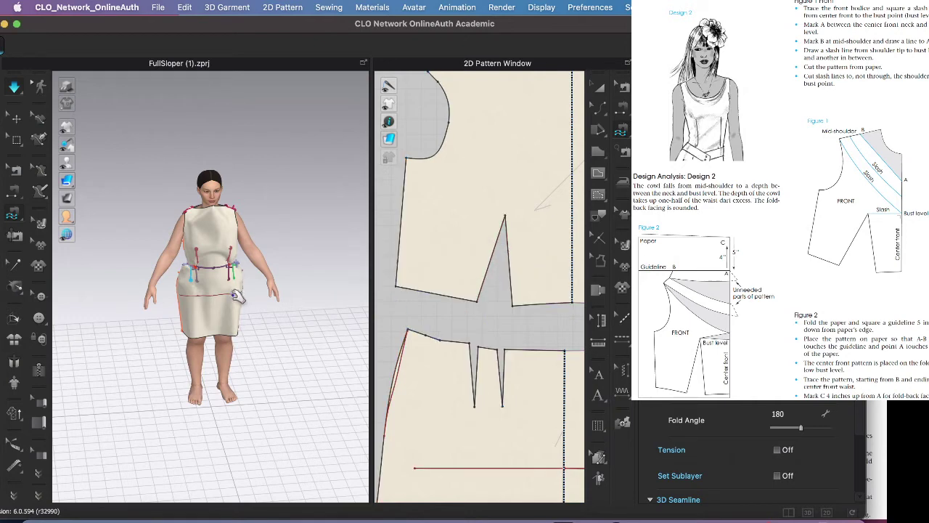
pyautogui.press('space')
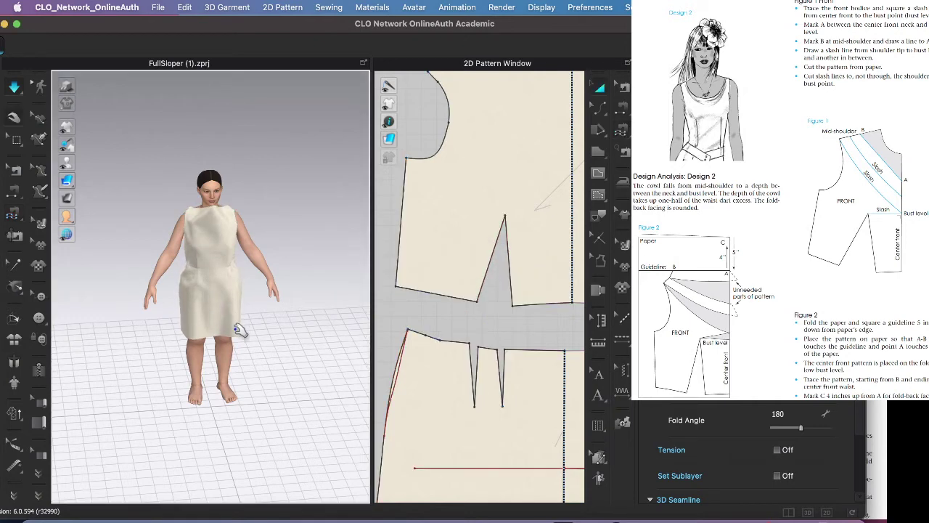
pyautogui.moveTo(257, 295); pyautogui.dragTo(230, 253, button='right')
pyautogui.click(217, 210)
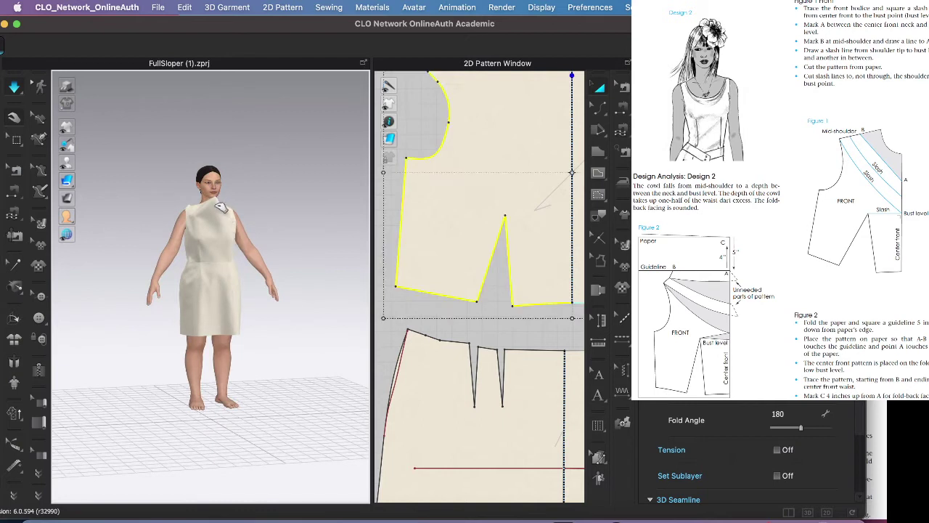
pyautogui.moveTo(213, 211); pyautogui.dragTo(217, 228)
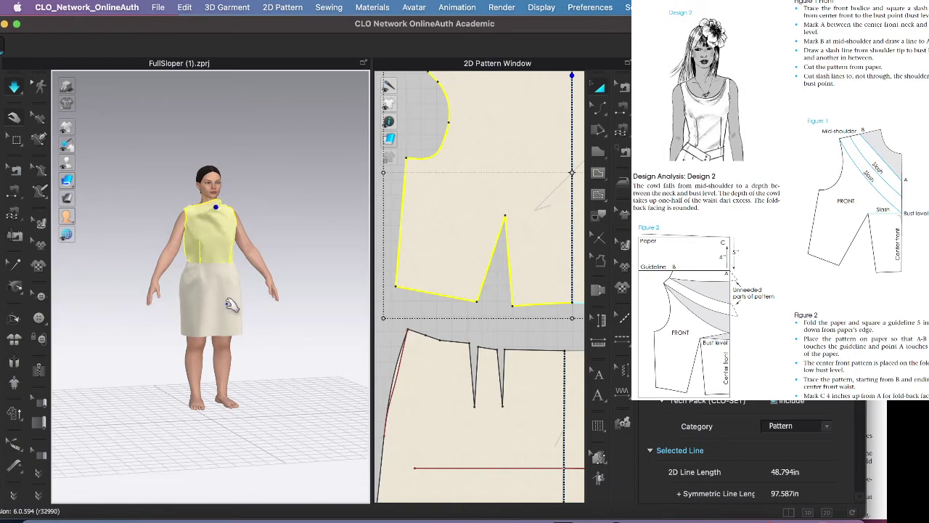
pyautogui.moveTo(281, 332); pyautogui.dragTo(275, 315, button='right')
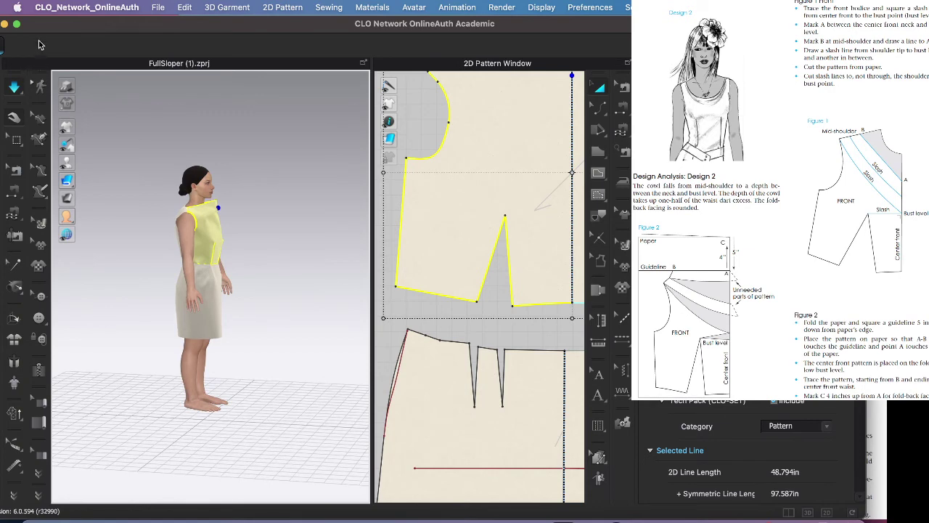
# Step: Apply the Silk_Duchess_Satin fabric from the library to the front bodice
pyautogui.moveTo(52, 28); pyautogui.dragTo(70, 27)
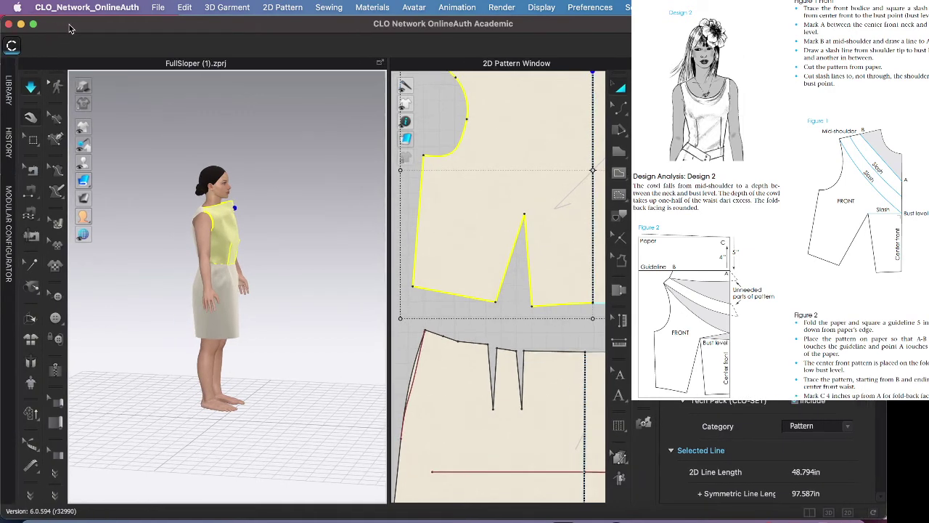
pyautogui.click(9, 89)
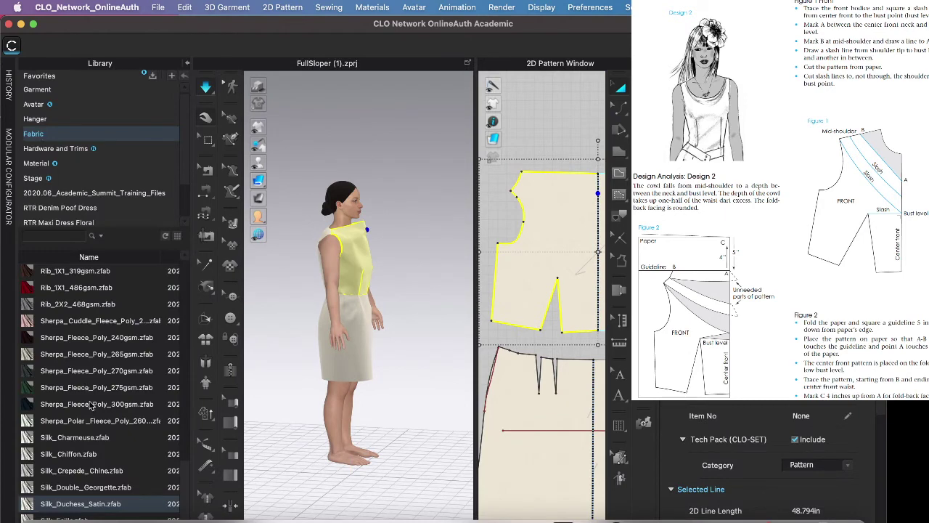
pyautogui.scroll(-3, 91, 406)
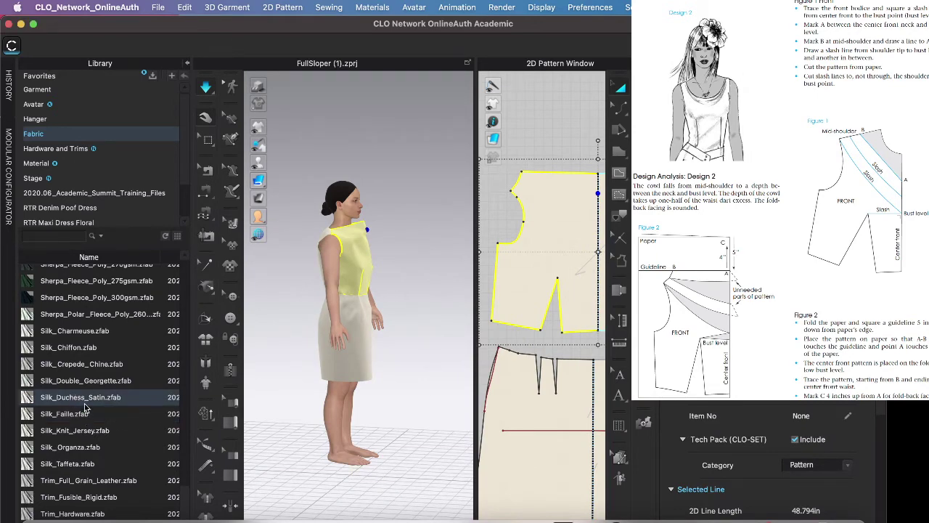
pyautogui.moveTo(98, 402)
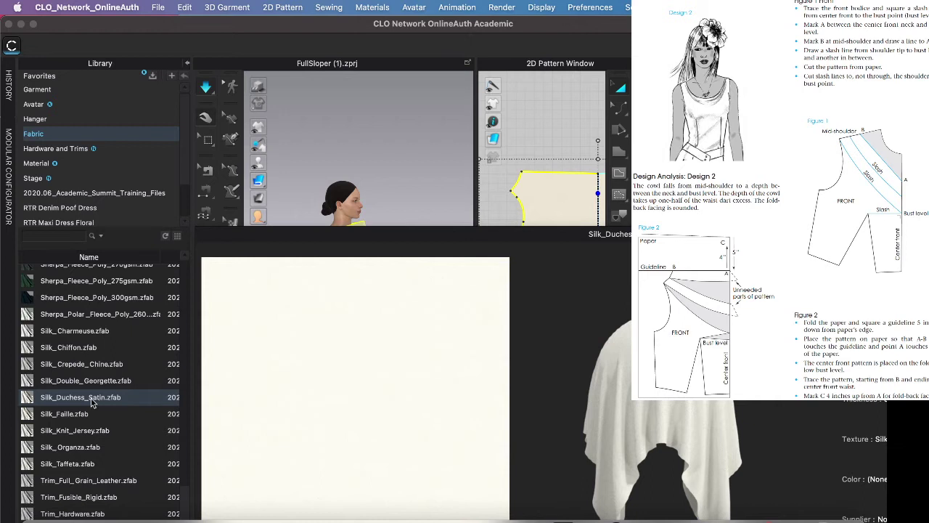
pyautogui.moveTo(92, 402); pyautogui.dragTo(366, 243)
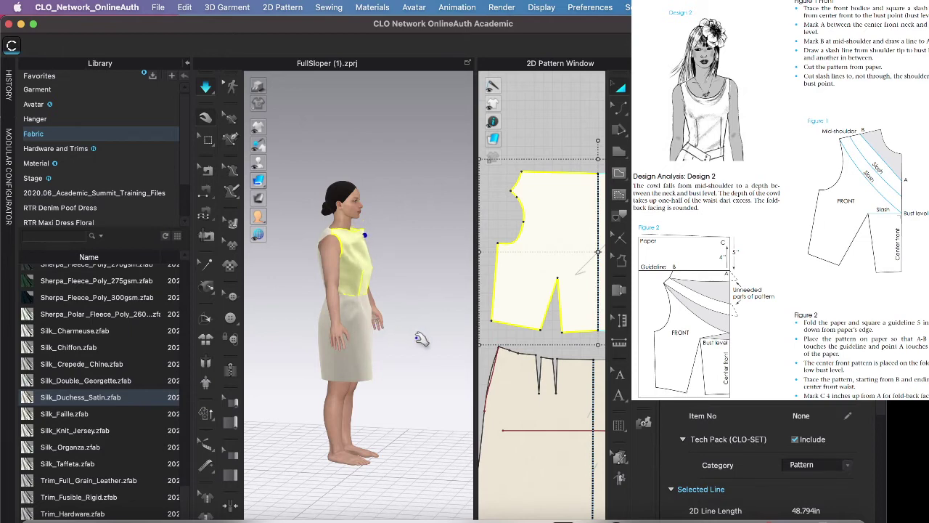
pyautogui.moveTo(409, 332); pyautogui.dragTo(340, 352, button='right')
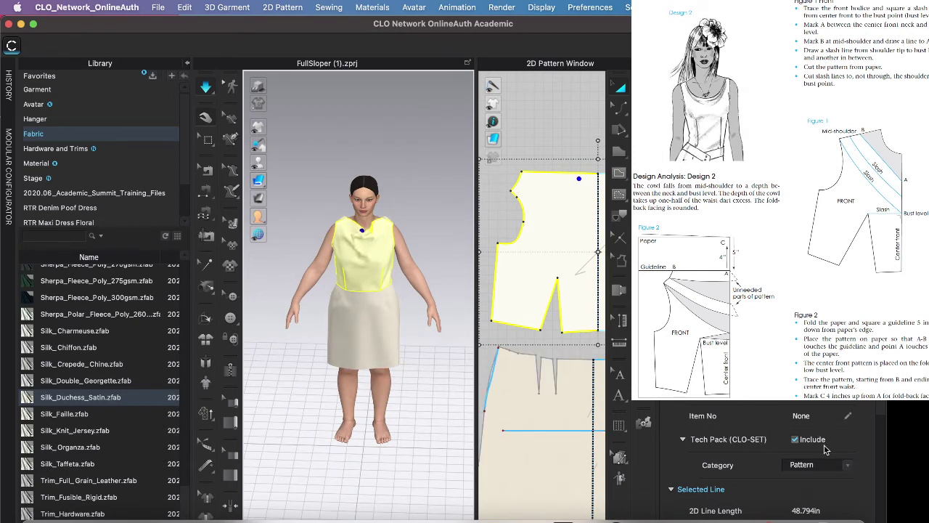
# Step: Set the front bodice's particle distance to 5 mm
pyautogui.scroll(-3, 826, 450)
pyautogui.scroll(-3, 830, 455)
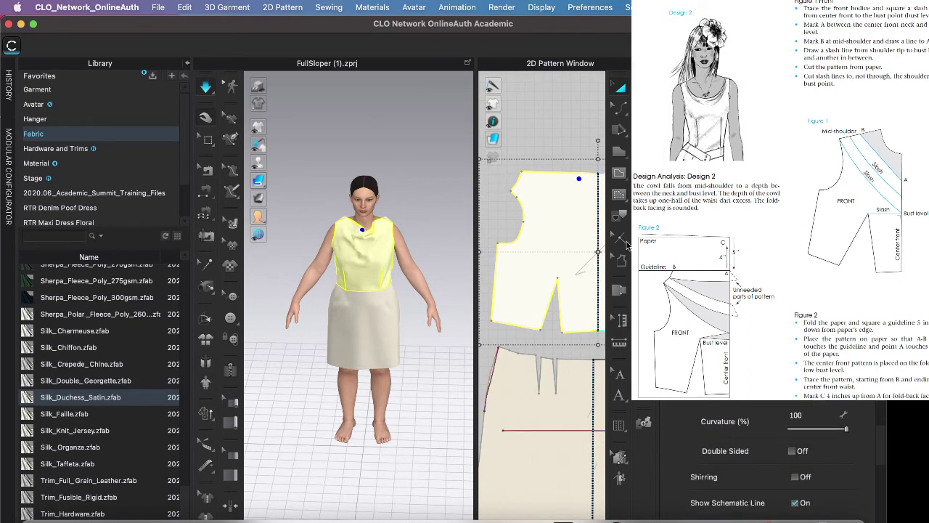
pyautogui.scroll(5, 751, 436)
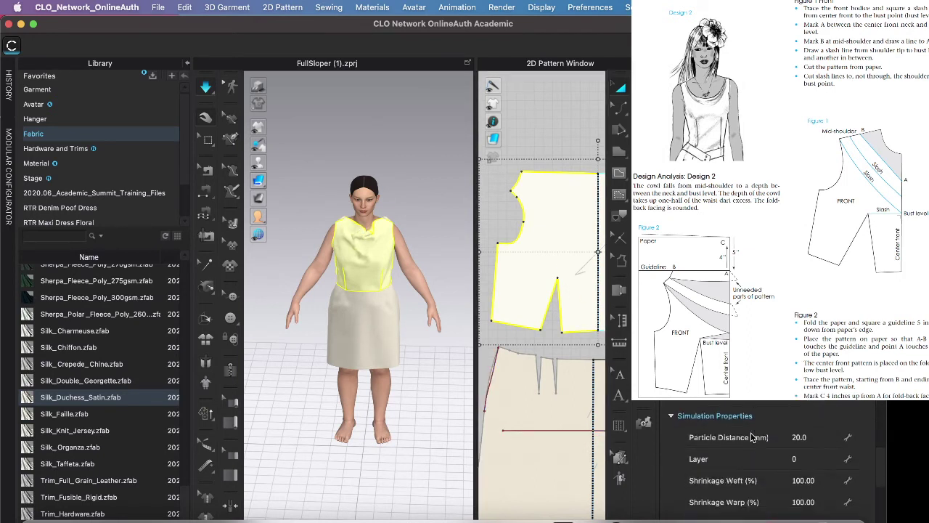
pyautogui.click(807, 404)
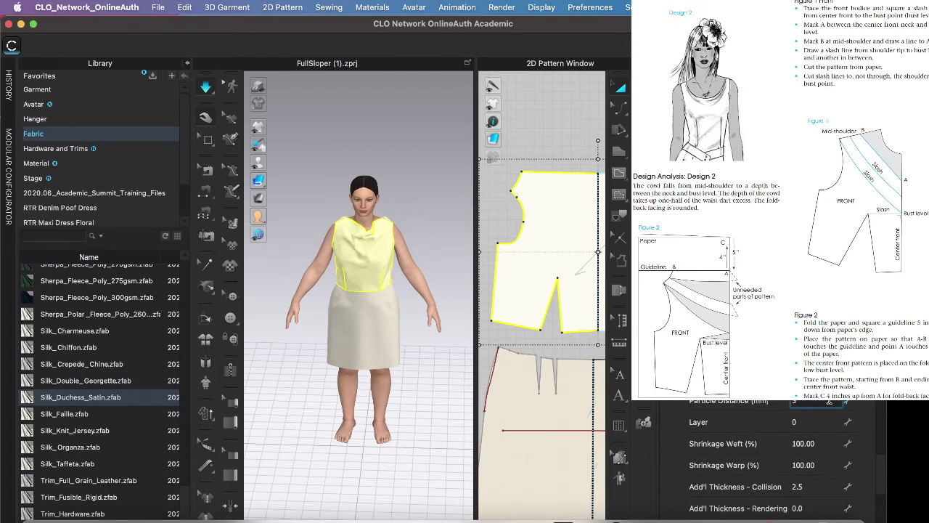
pyautogui.press('Return')
# Step: Deselect the front bodice and simulate the garment again, checking the satin cowl's drape from an angle
pyautogui.click(421, 387)
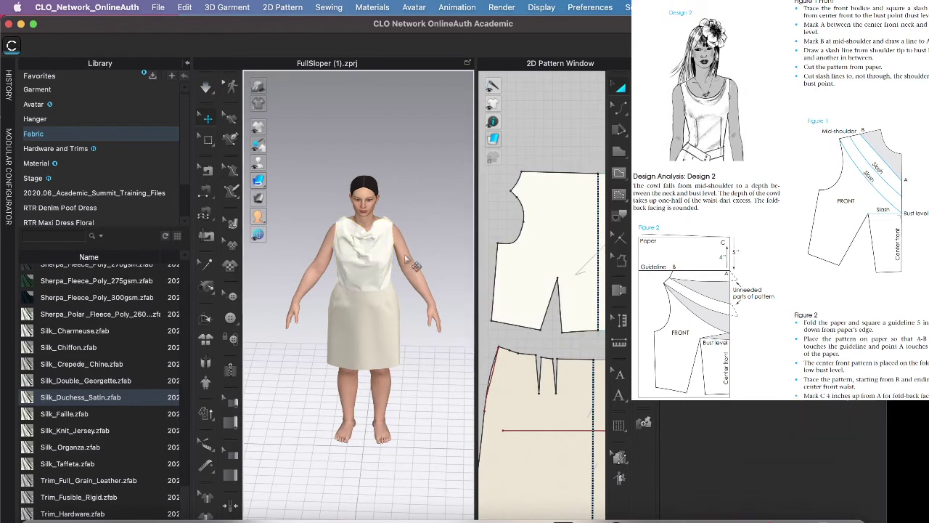
pyautogui.press('space')
pyautogui.moveTo(390, 247); pyautogui.dragTo(390, 250, button='right')
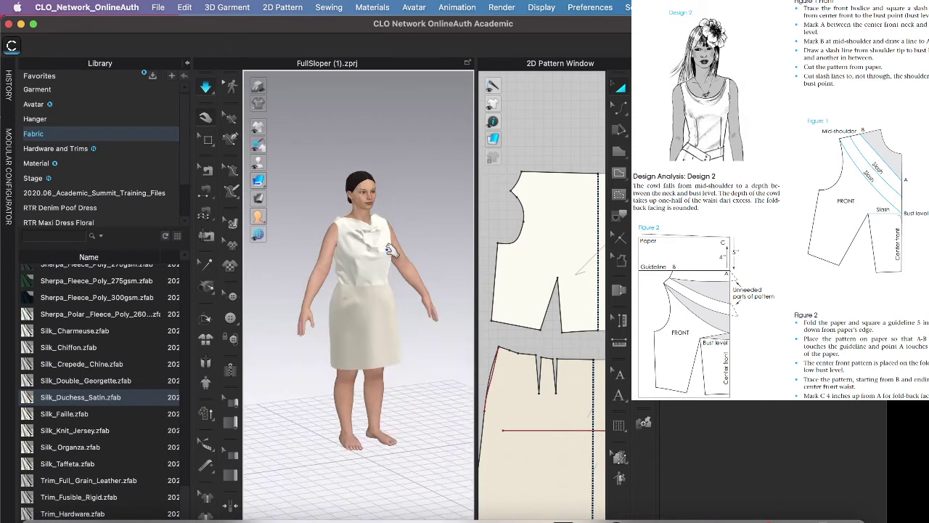
# Step: Hide the library to enlarge the garment view and pull the front bodice's cowl downward at center front during simulation
pyautogui.click(187, 65)
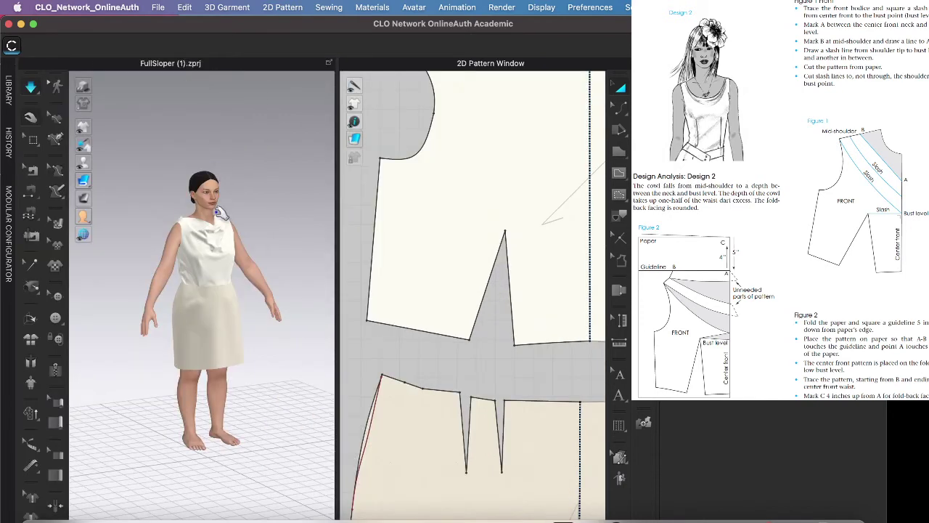
pyautogui.click(227, 237)
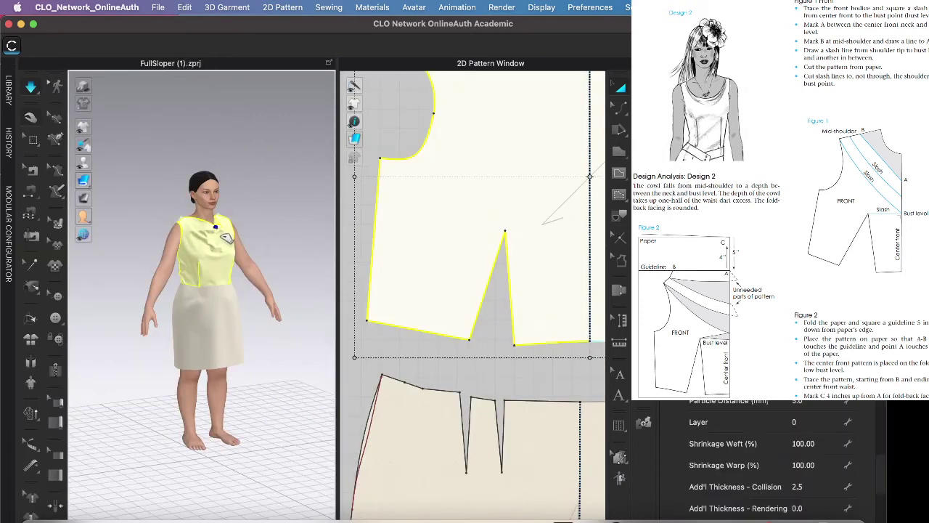
pyautogui.moveTo(220, 235); pyautogui.dragTo(231, 243)
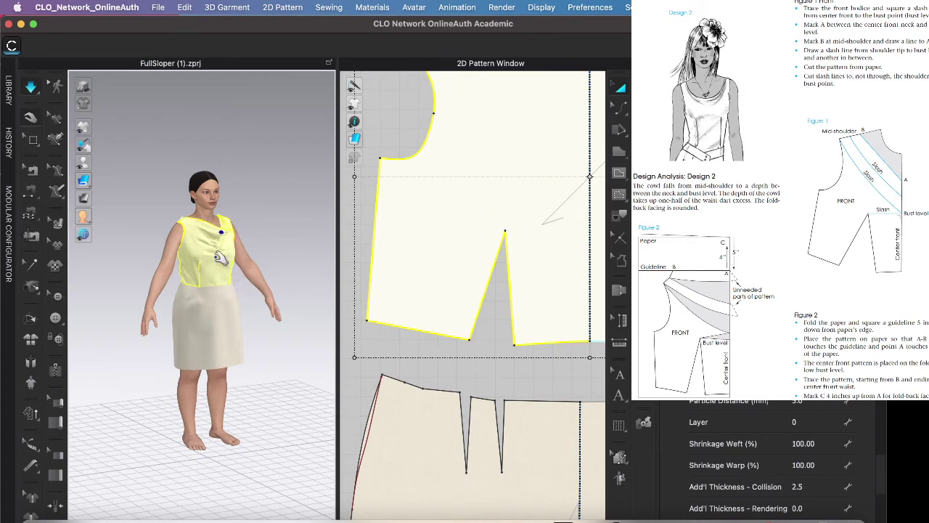
pyautogui.scroll(2, 221, 242)
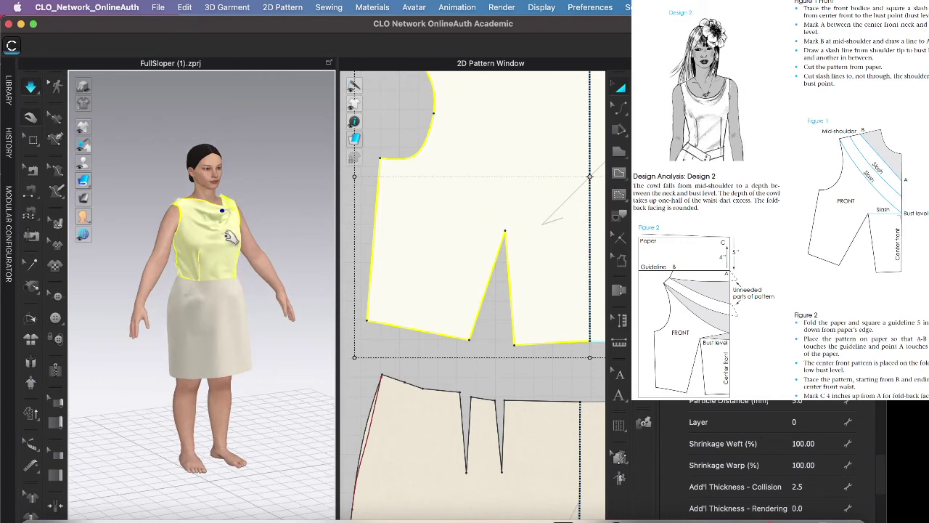
pyautogui.scroll(2, 225, 243)
pyautogui.scroll(-2, 227, 263)
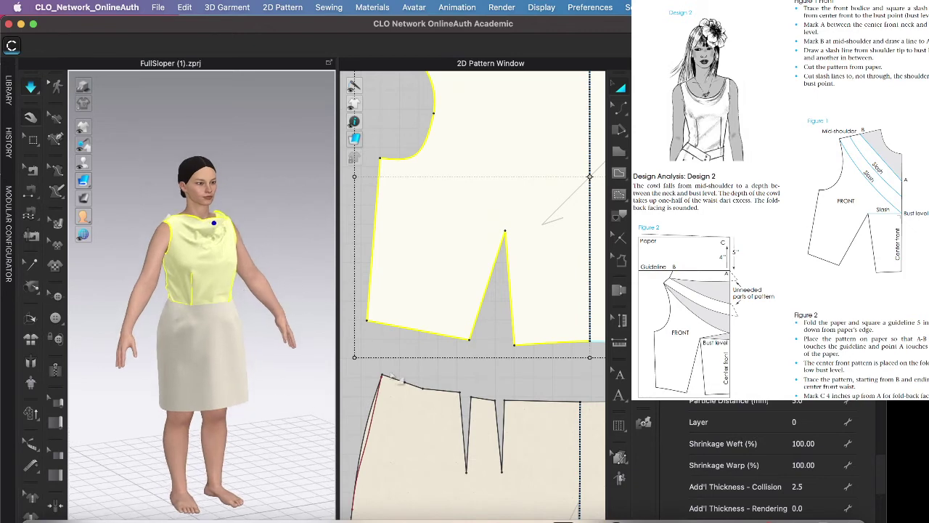
# Step: Quit Adobe Acrobat to remove the cowl reference pages from the screen, and return to the CLO project
pyautogui.rightClick(790, 514)
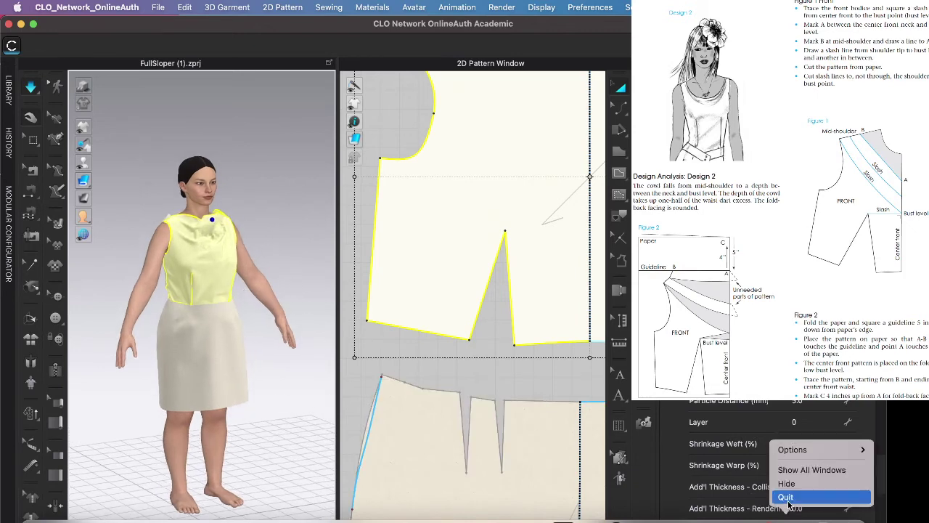
pyautogui.click(785, 496)
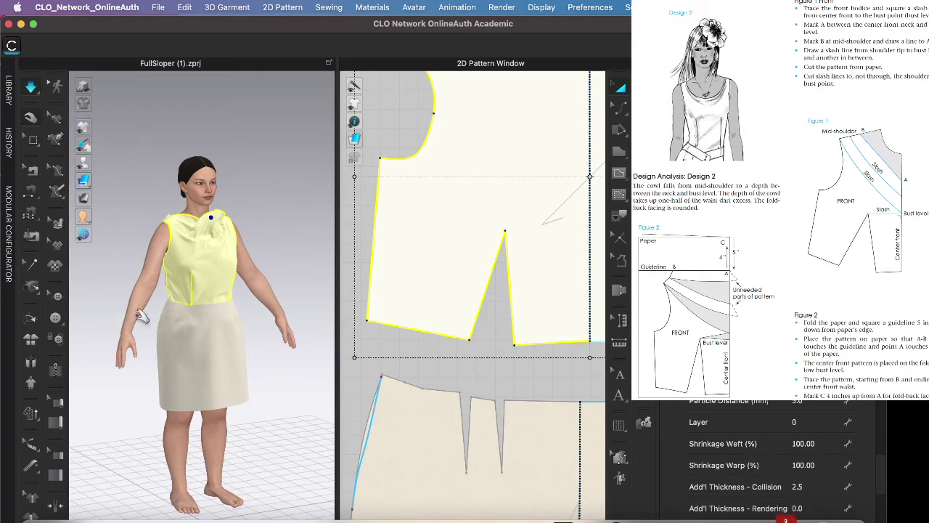
pyautogui.click(257, 309)
pyautogui.click(786, 508)
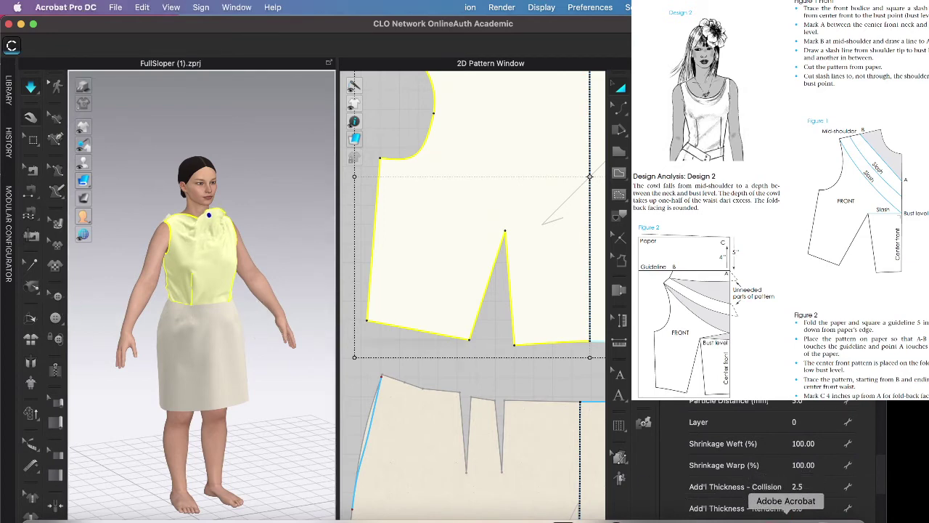
pyautogui.click(458, 265)
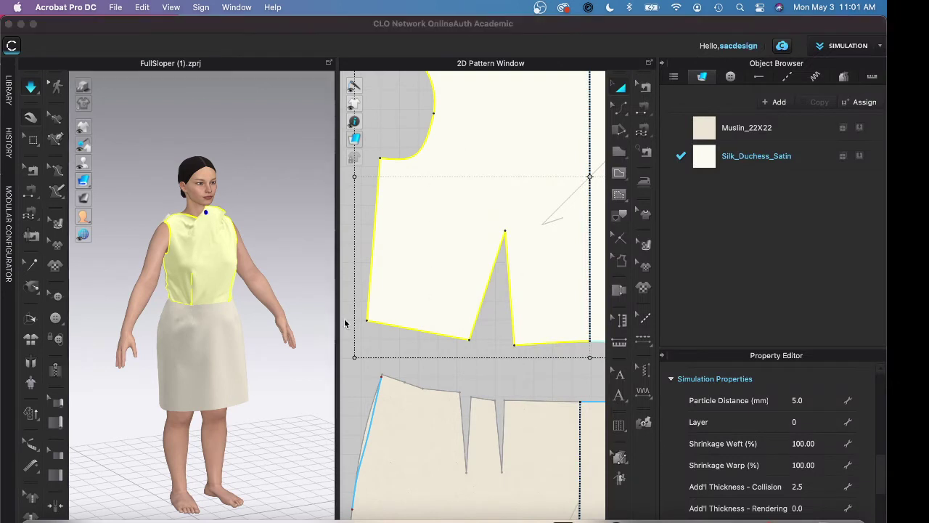
pyautogui.click(277, 465)
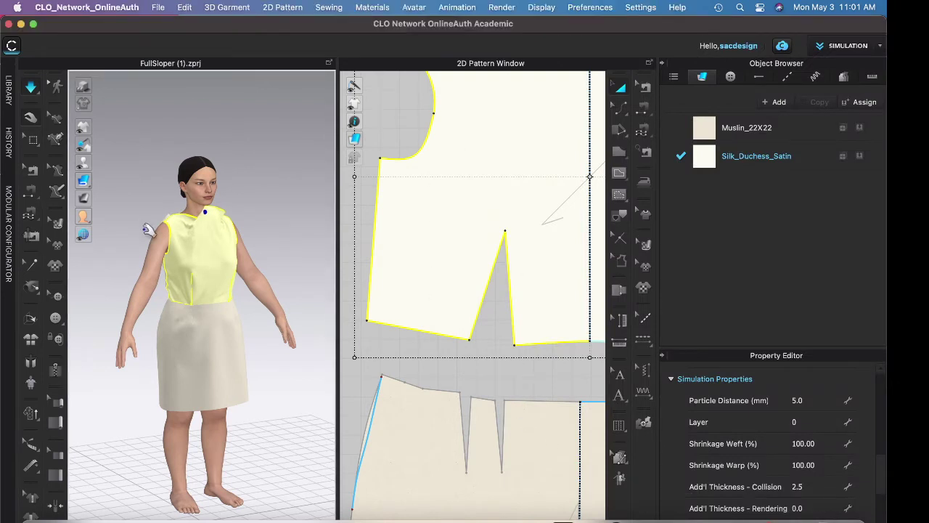
# Step: Pull the center front neckline downward again to reshape the satin cowl folds, and check the drape from the front
pyautogui.moveTo(270, 250); pyautogui.dragTo(209, 217, button='right')
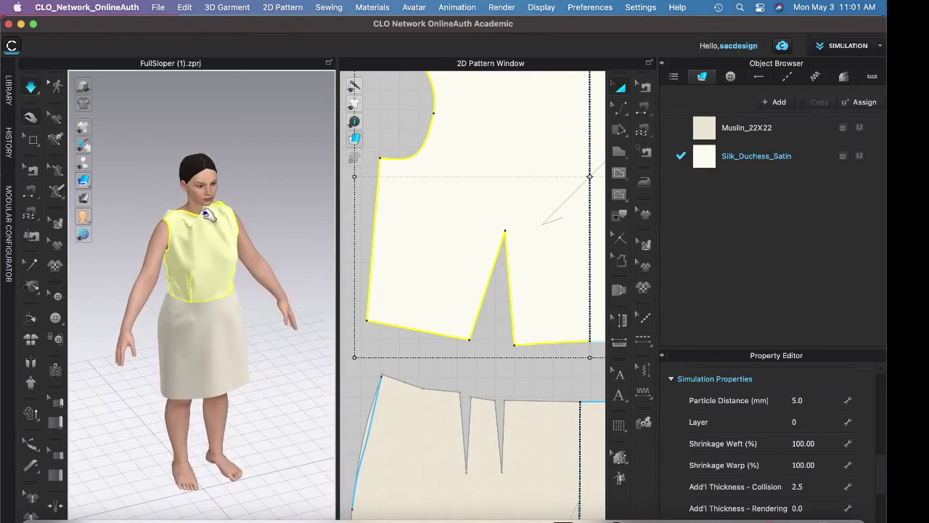
pyautogui.moveTo(211, 236); pyautogui.dragTo(220, 242)
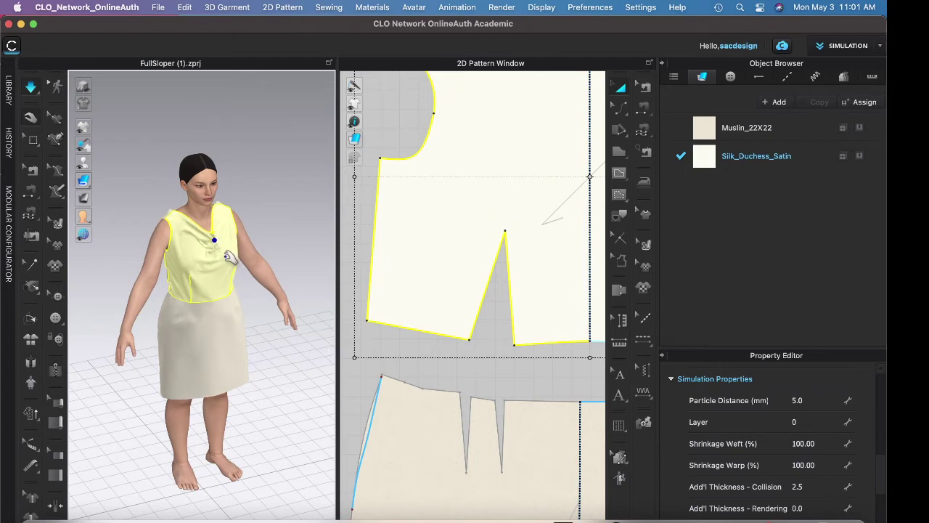
pyautogui.press('2')
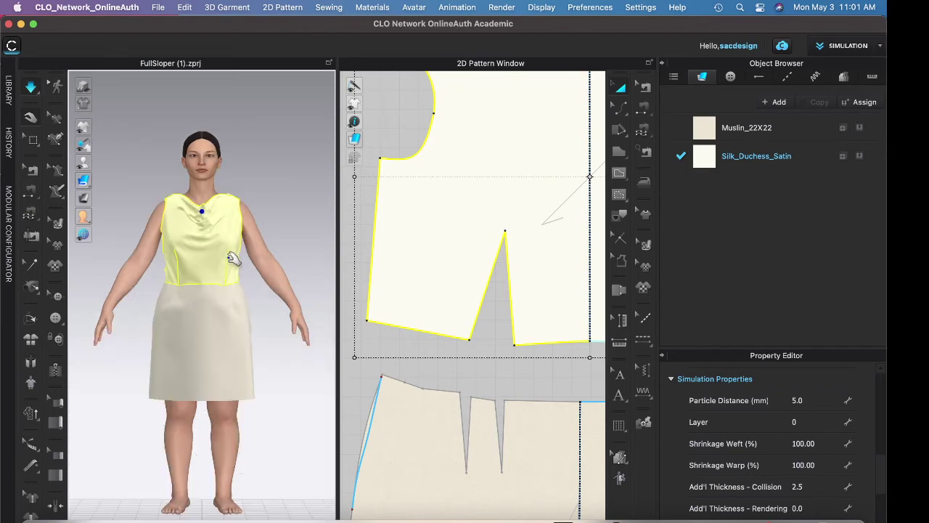
pyautogui.moveTo(219, 281)
pyautogui.mouseDown(button='right')
pyautogui.moveTo(269, 280)
pyautogui.moveTo(172, 281)
pyautogui.moveTo(224, 296)
pyautogui.moveTo(223, 322)
pyautogui.moveTo(212, 286)
pyautogui.mouseUp(button='right')
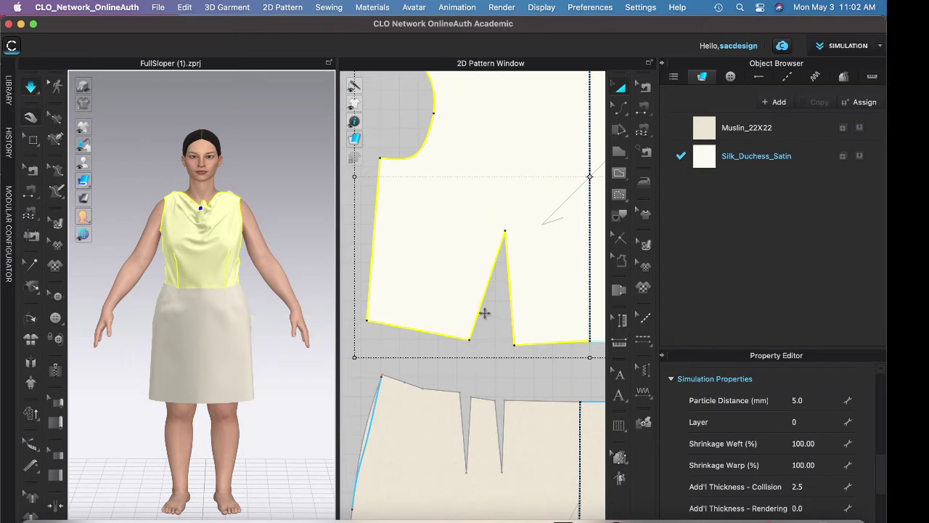
# Step: Try to slash and spread the symmetric front bodice along its center front line
pyautogui.scroll(2, 485, 313)
pyautogui.scroll(-4, 484, 313)
pyautogui.scroll(2, 486, 316)
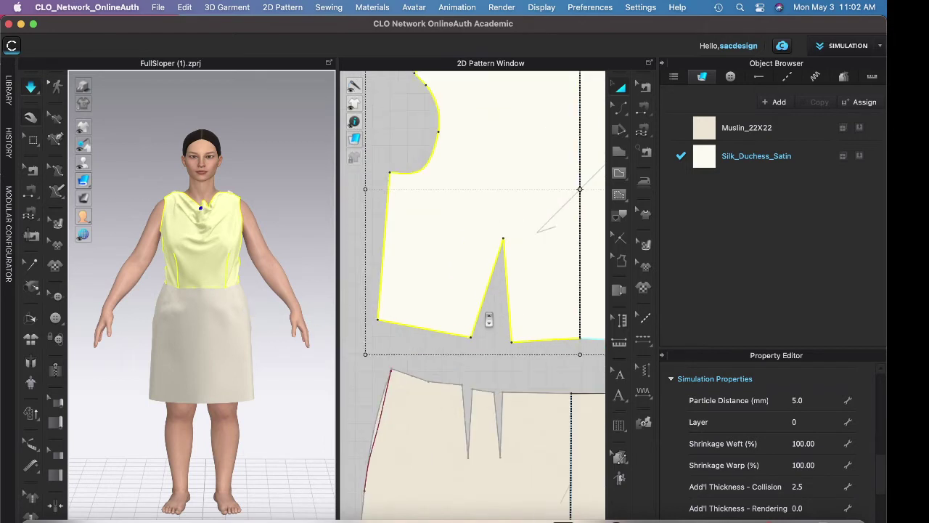
pyautogui.scroll(3, 488, 319)
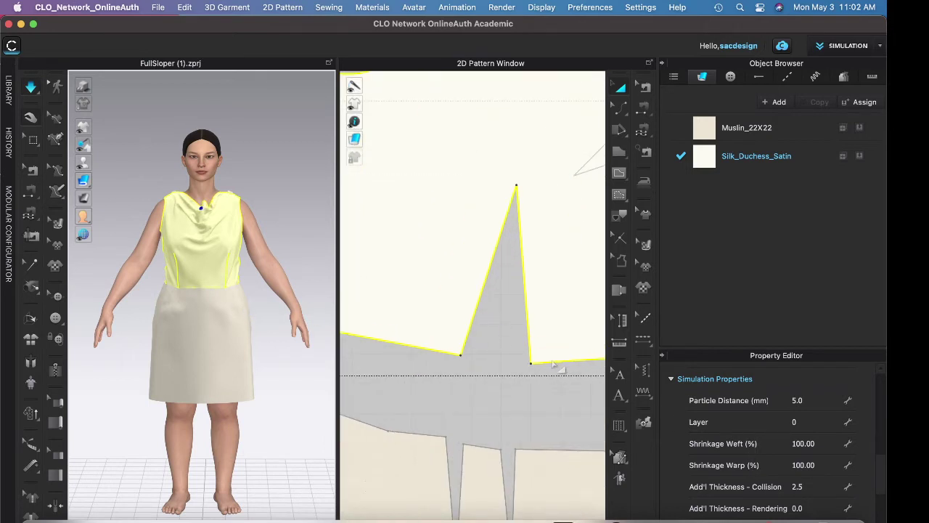
pyautogui.scroll(-5, 553, 364)
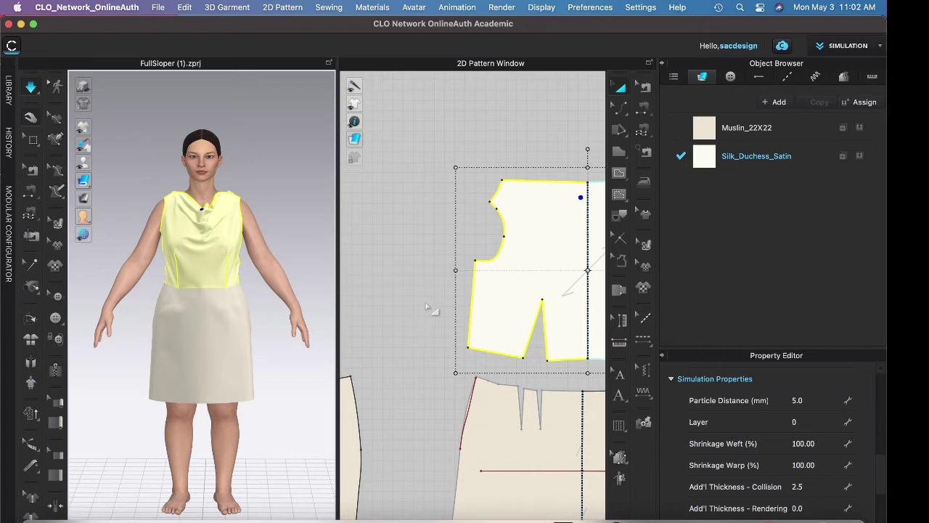
pyautogui.scroll(-1, 418, 283)
pyautogui.moveTo(413, 279); pyautogui.dragTo(354, 266, button='middle')
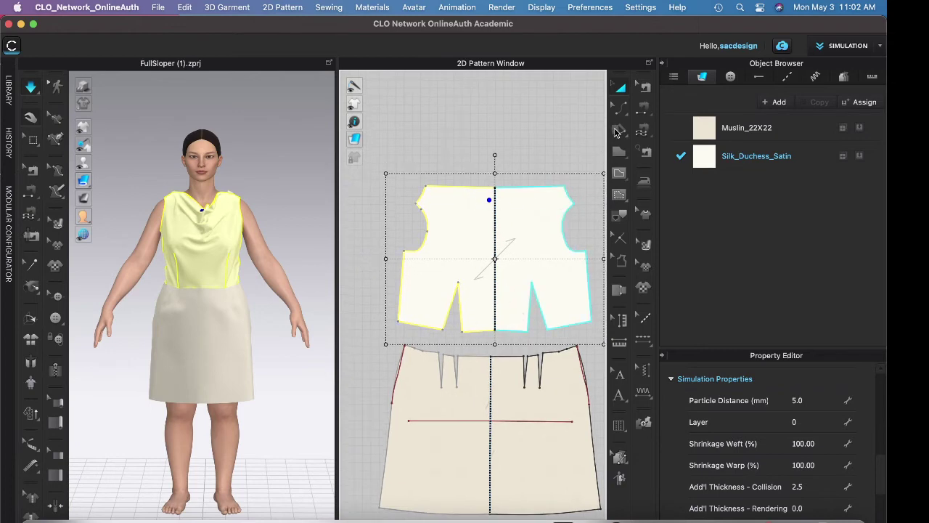
pyautogui.click(619, 133)
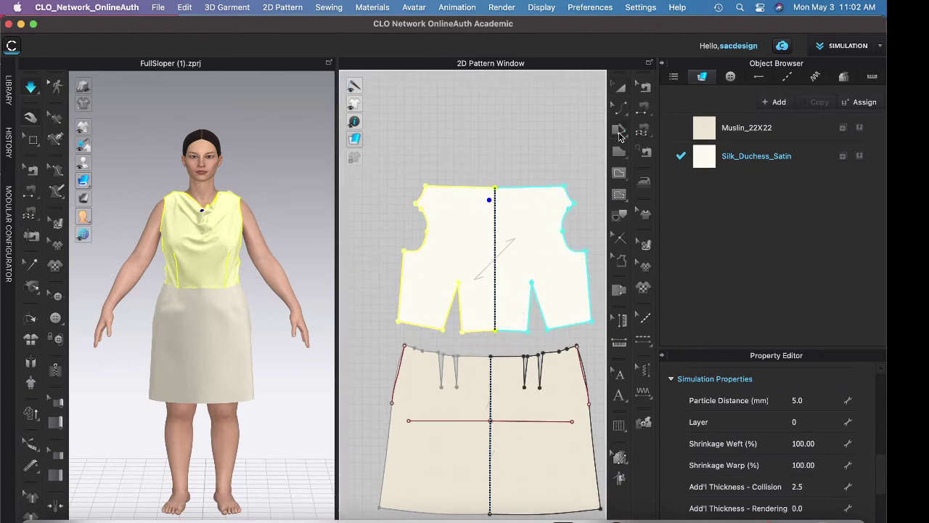
pyautogui.click(495, 188)
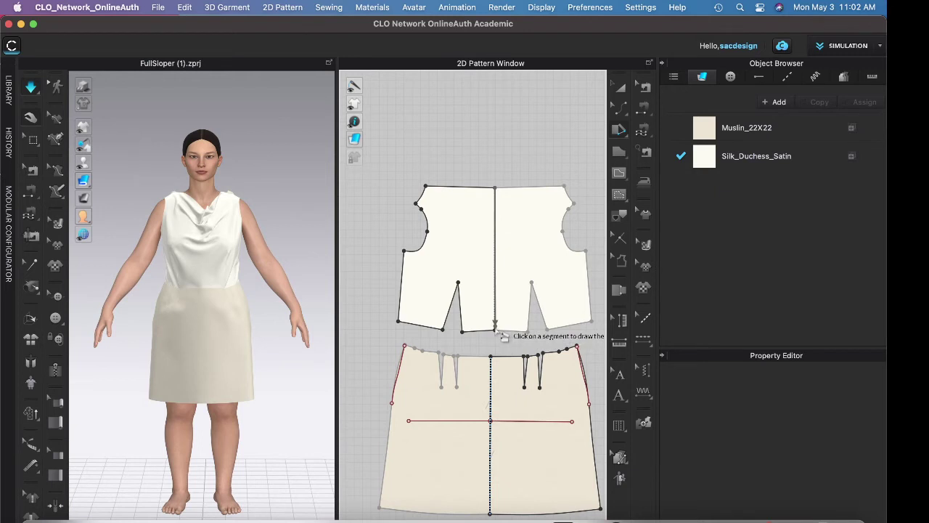
pyautogui.click(500, 332)
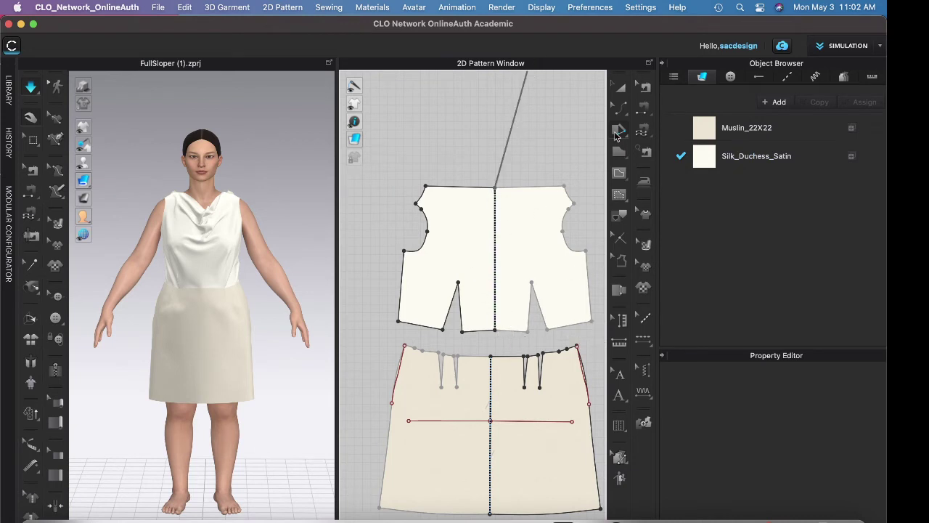
pyautogui.click(618, 88)
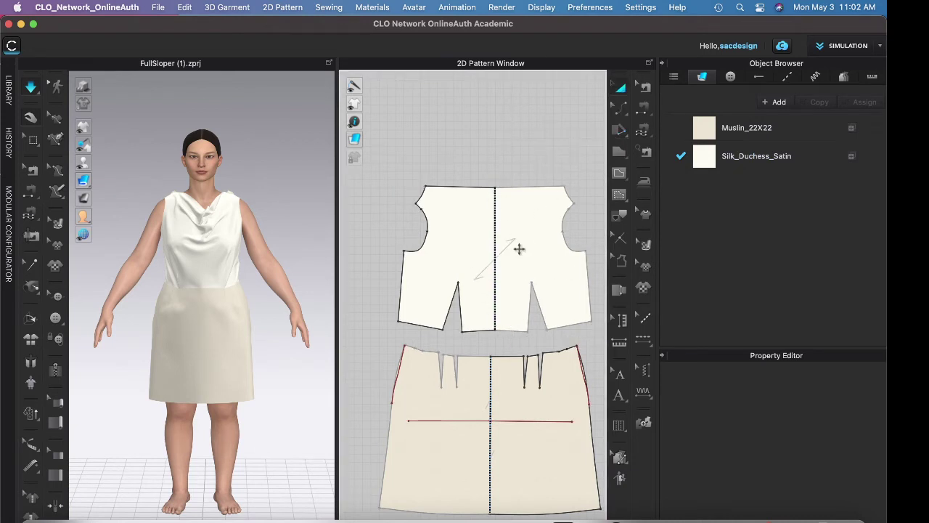
# Step: Remove the linked editing from the front bodice's two halves, and deselect the pattern
pyautogui.click(518, 249)
pyautogui.rightClick(516, 249)
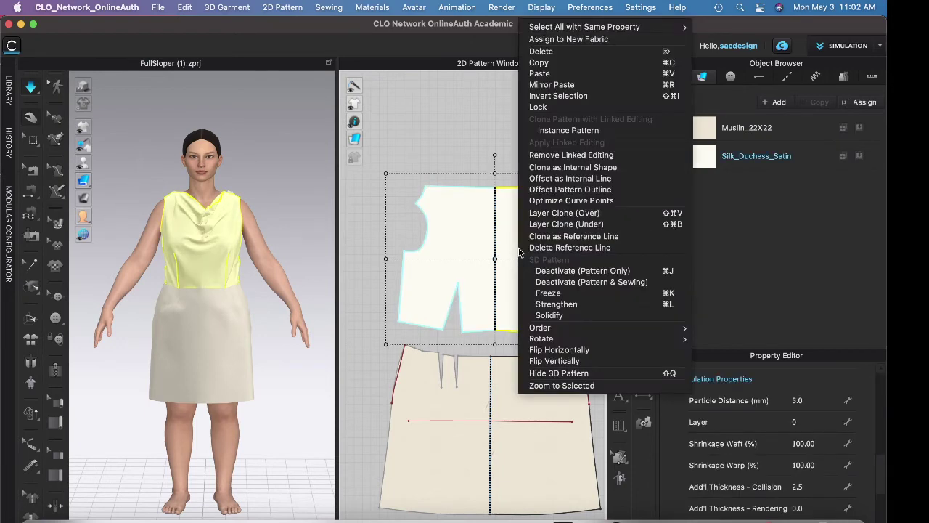
pyautogui.click(564, 155)
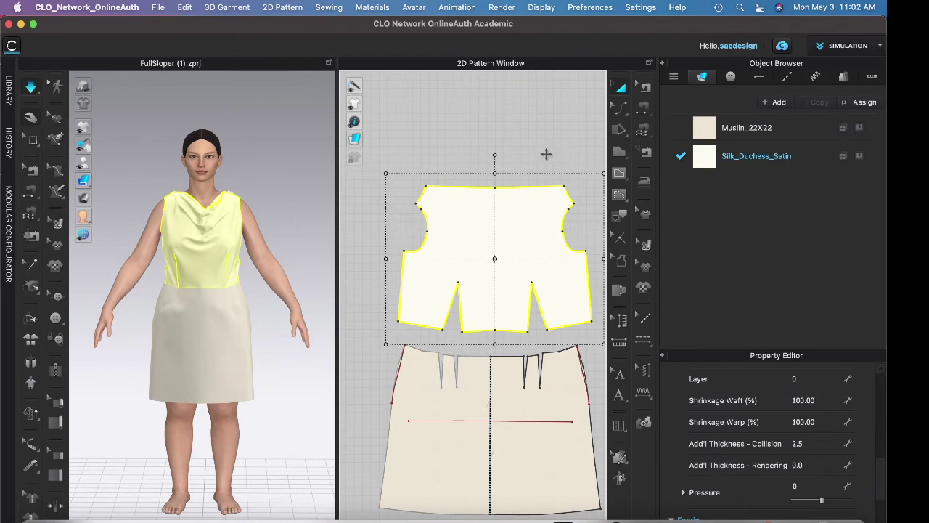
pyautogui.click(545, 157)
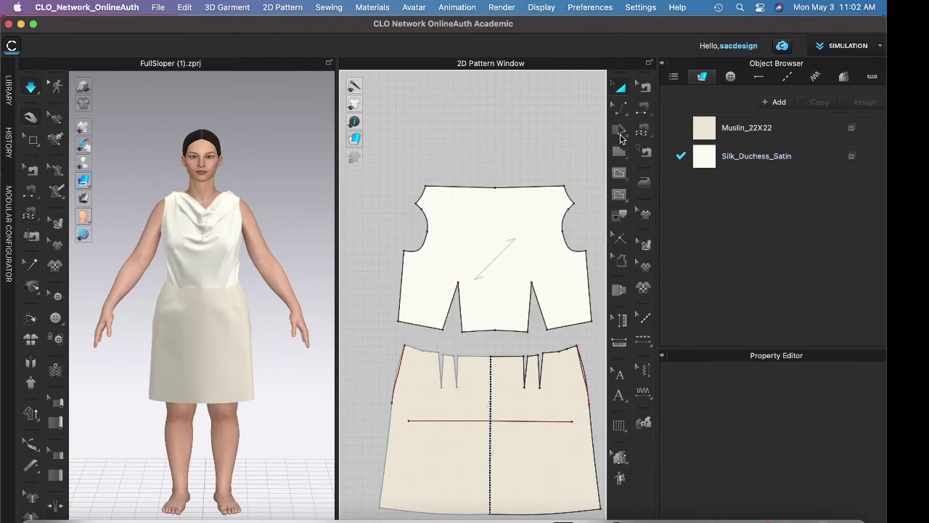
# Step: Try to spread the front bodice on both sides of a center front slash pivoting at the neckline
pyautogui.click(620, 130)
pyautogui.click(497, 190)
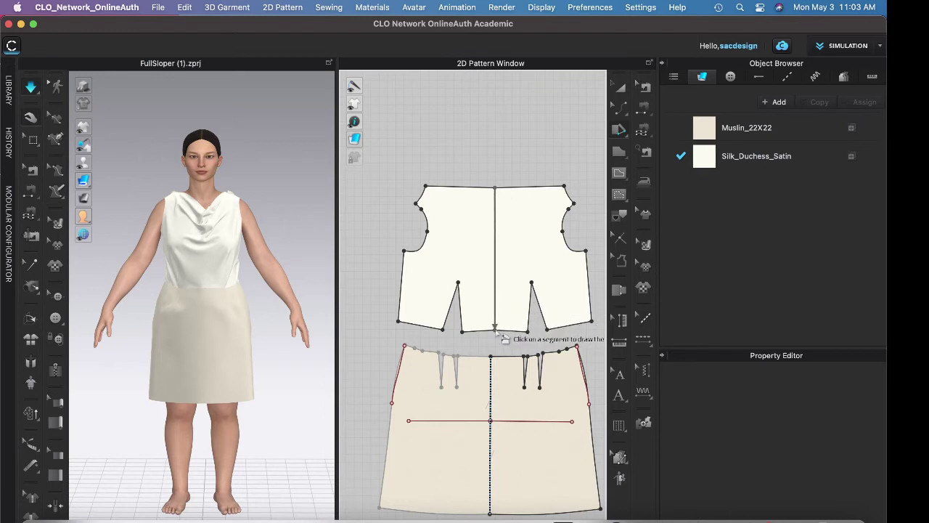
pyautogui.click(495, 330)
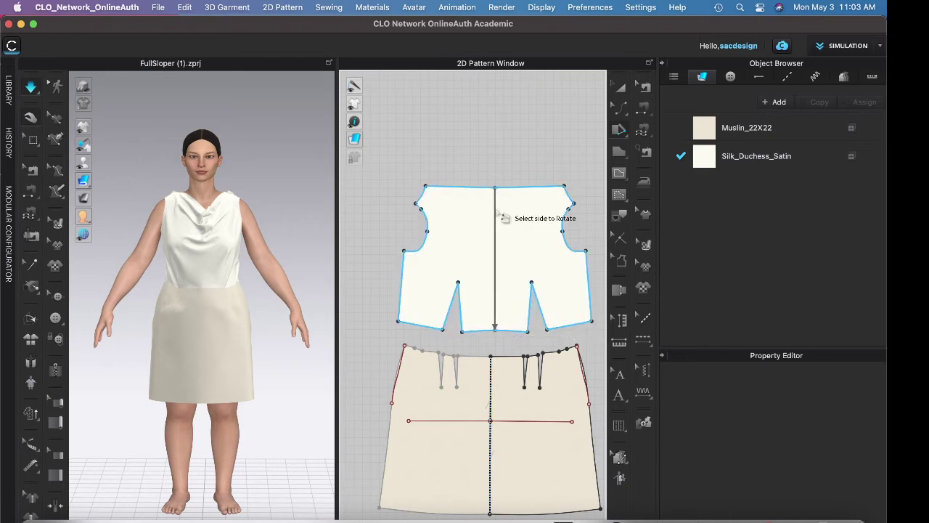
pyautogui.click(497, 212)
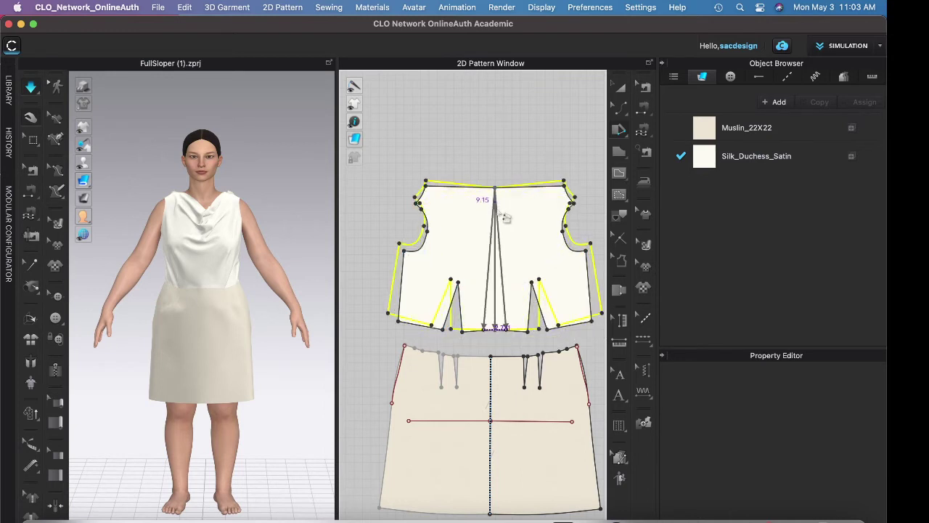
pyautogui.click(531, 170)
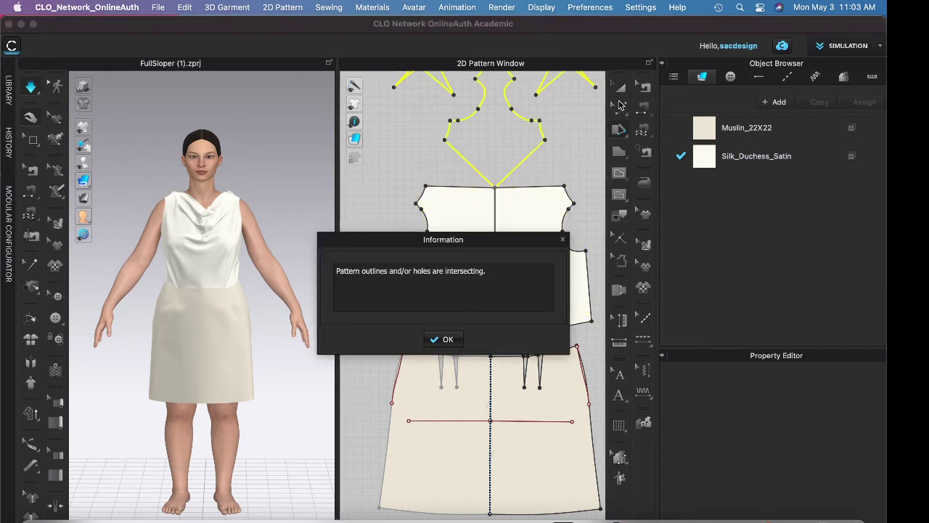
pyautogui.click(456, 338)
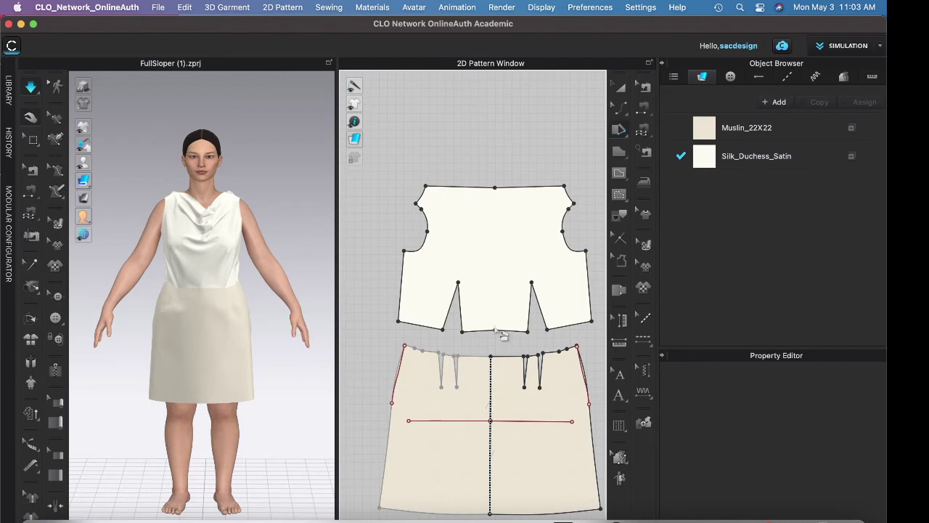
# Step: Slash the front bodice from center waist up to the neckline and spread both sides about 4.5 inches at the neckline
pyautogui.click(496, 188)
pyautogui.click(496, 189)
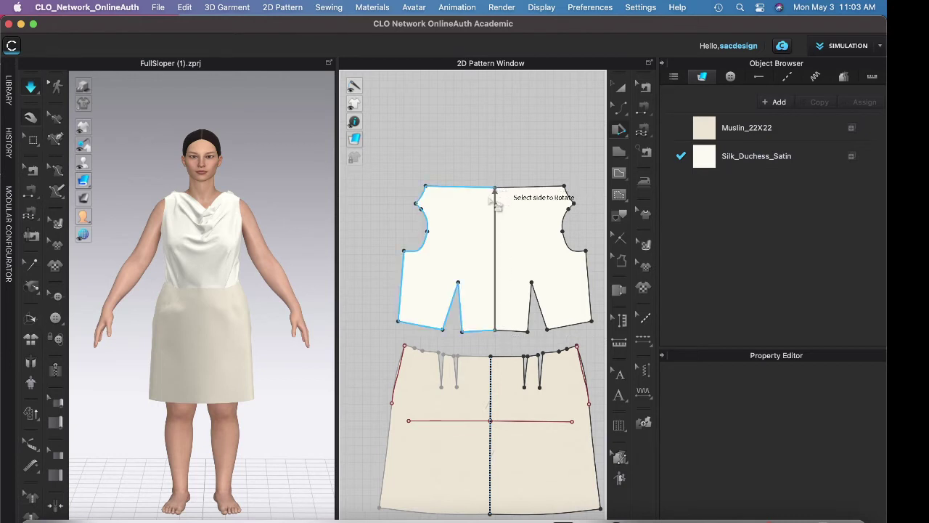
pyautogui.click(495, 213)
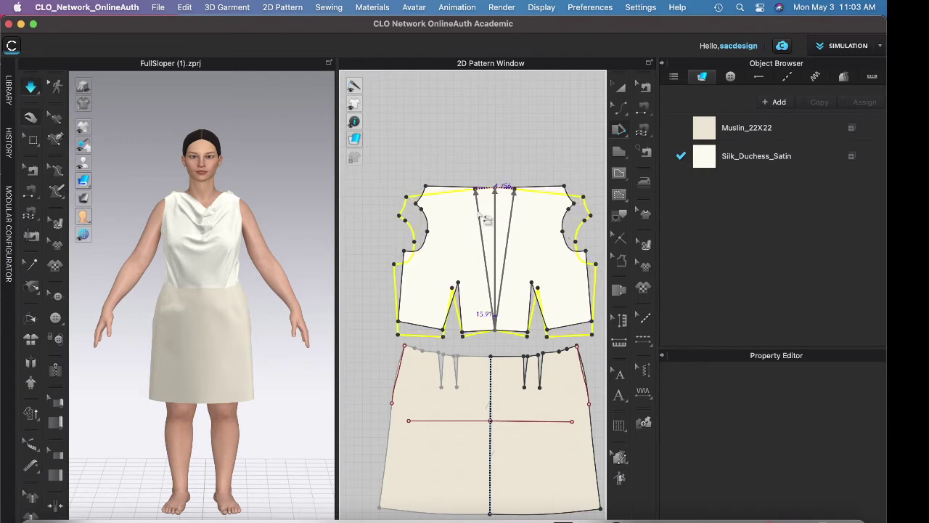
pyautogui.click(486, 220)
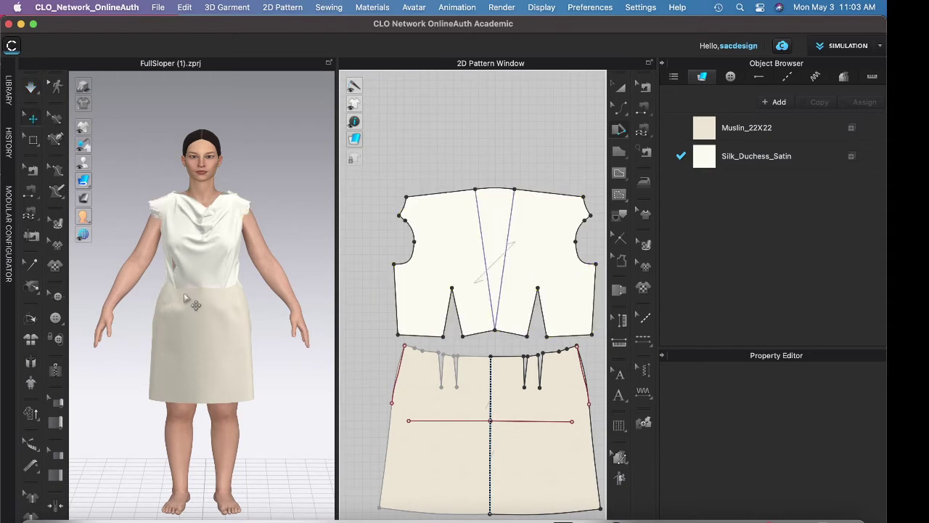
# Step: Simulate the garment with the widened front bodice and pull the center front neckline to redrape the cowl
pyautogui.click(31, 88)
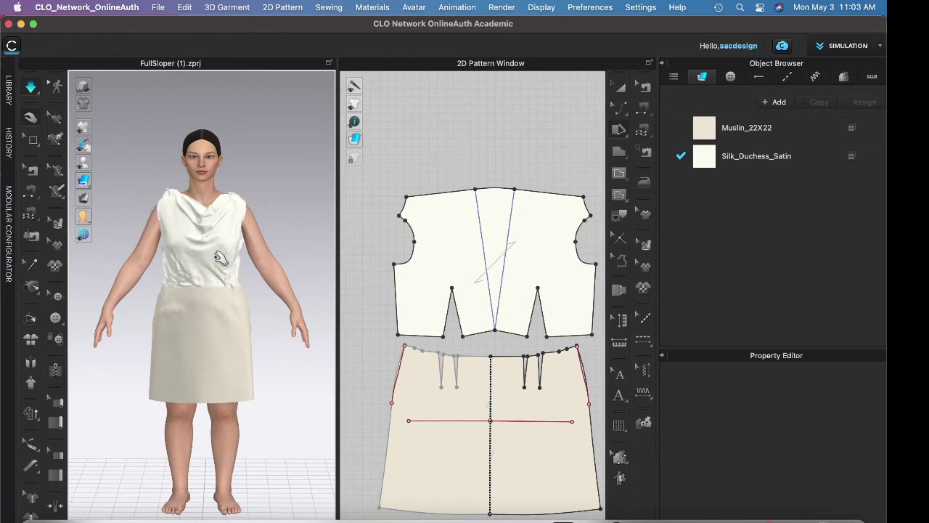
pyautogui.click(200, 215)
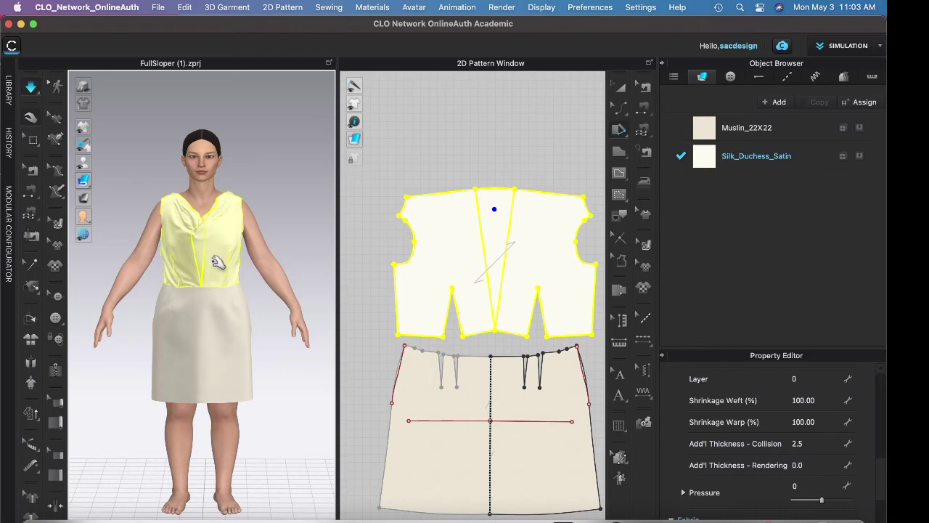
# Step: In side view, pull the center front neckline away from the chest, then lower it to redrape the cowl
pyautogui.moveTo(223, 262); pyautogui.dragTo(254, 280, button='right')
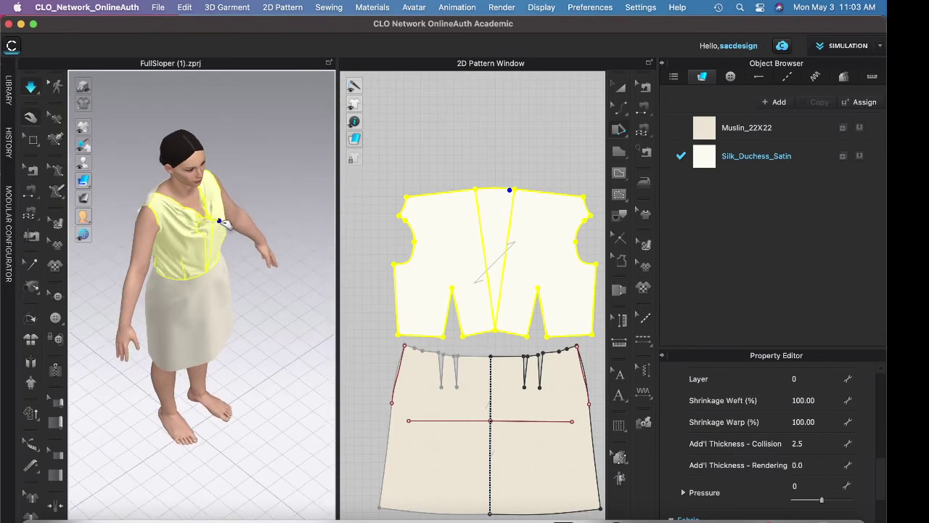
pyautogui.press('4')
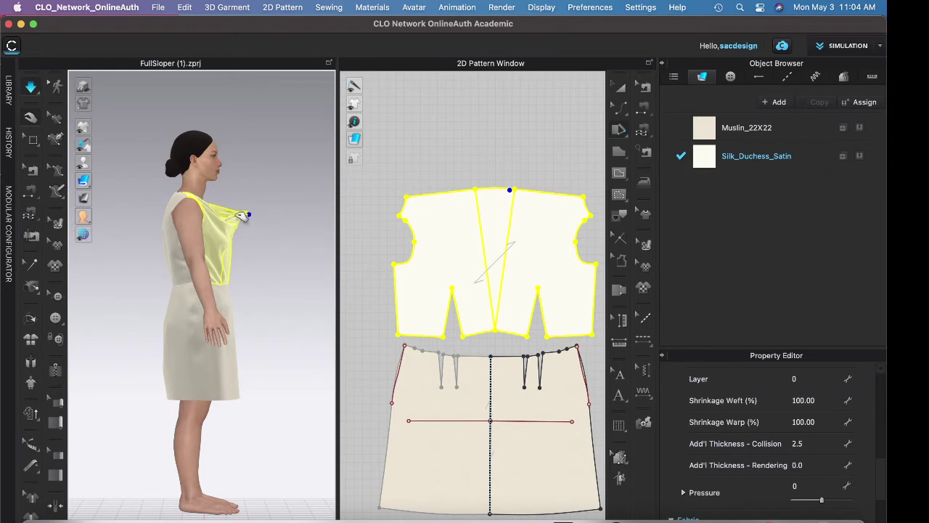
pyautogui.moveTo(241, 215); pyautogui.dragTo(250, 211)
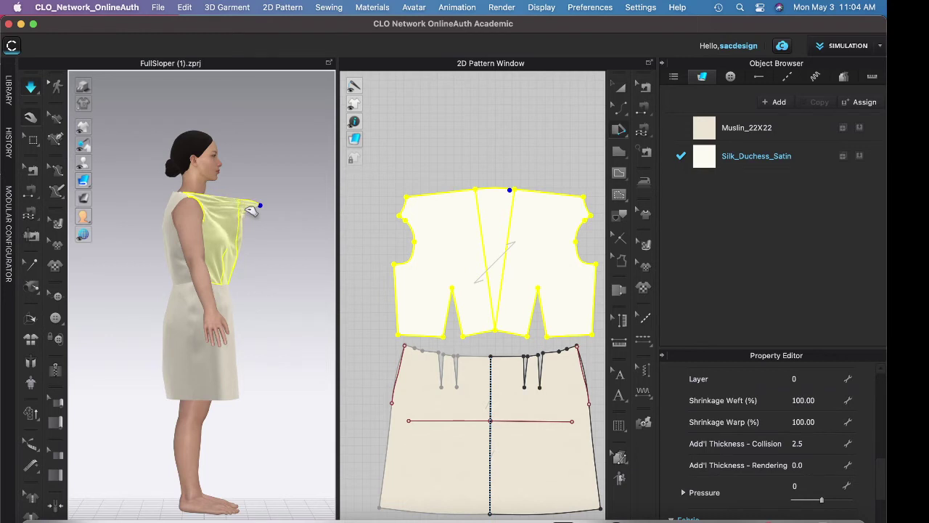
pyautogui.moveTo(250, 210); pyautogui.dragTo(251, 211)
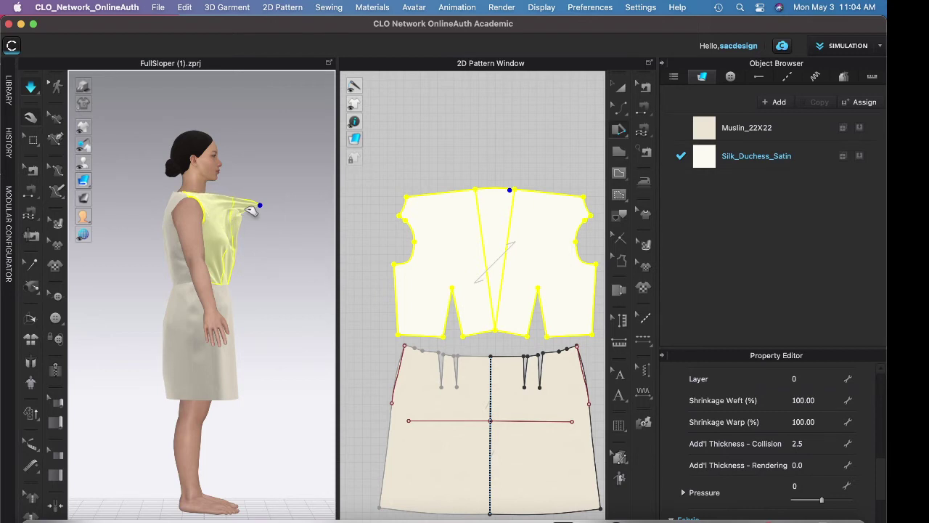
pyautogui.moveTo(250, 211); pyautogui.dragTo(250, 210)
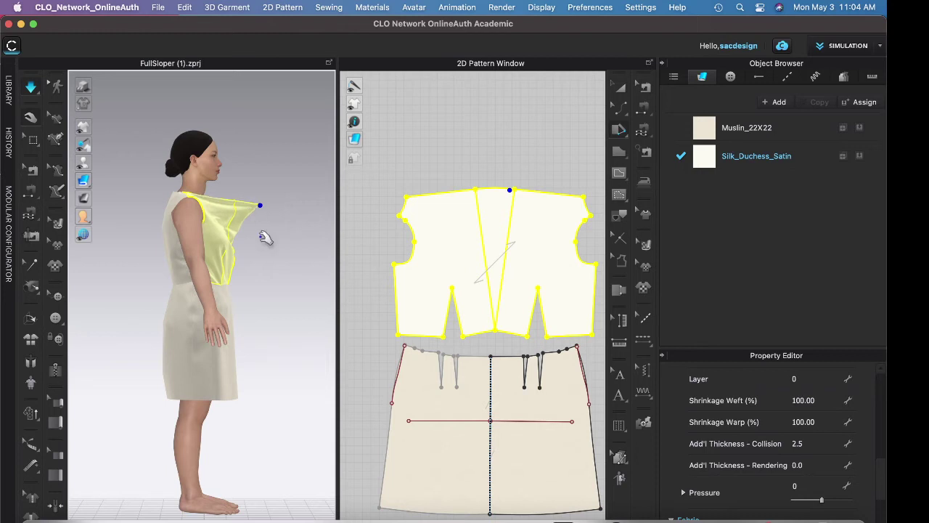
pyautogui.moveTo(255, 195); pyautogui.dragTo(246, 198)
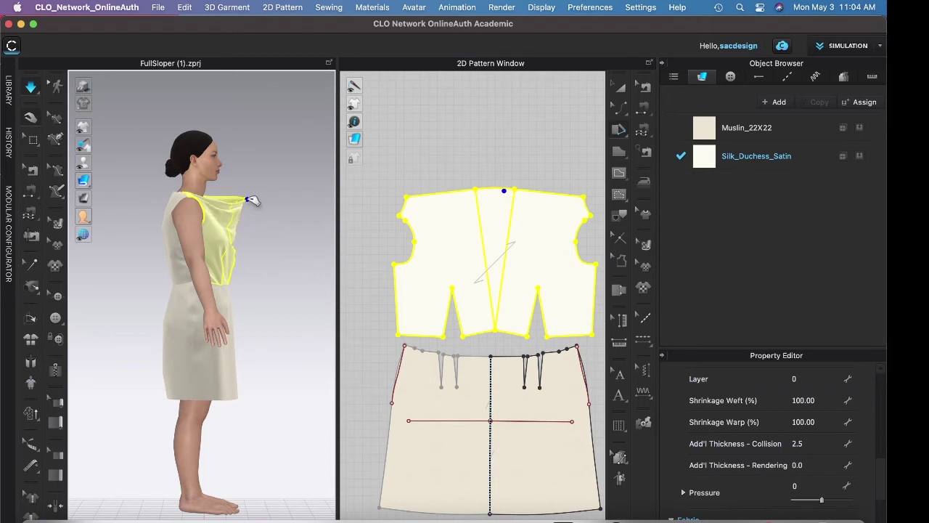
pyautogui.moveTo(246, 199); pyautogui.dragTo(249, 218)
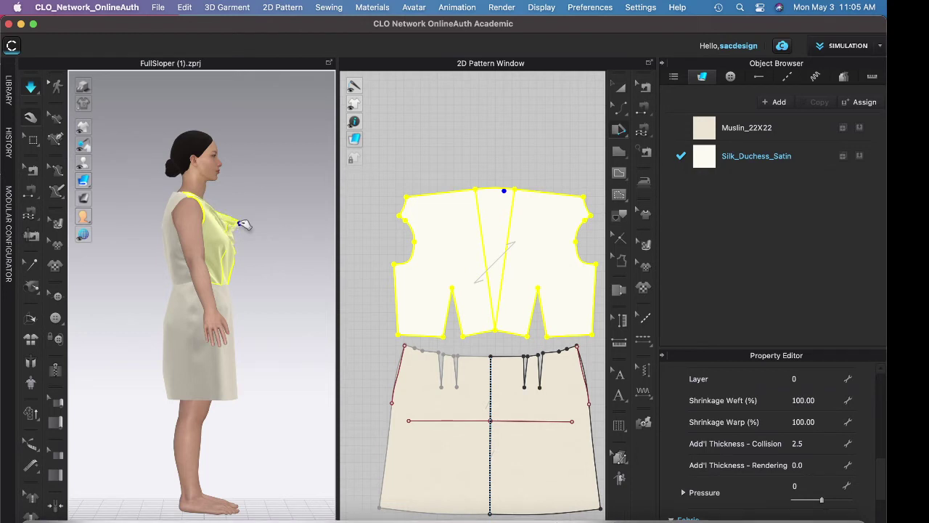
# Step: Pull the neckline up toward the avatar's chin, lower it into a draped cowl, and check the drape from several angles
pyautogui.press('2')
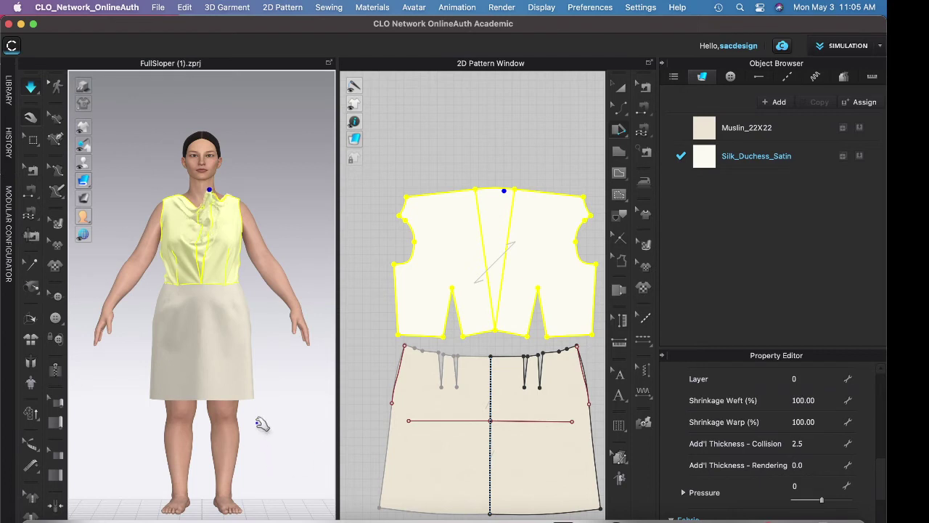
pyautogui.moveTo(216, 197); pyautogui.dragTo(211, 178)
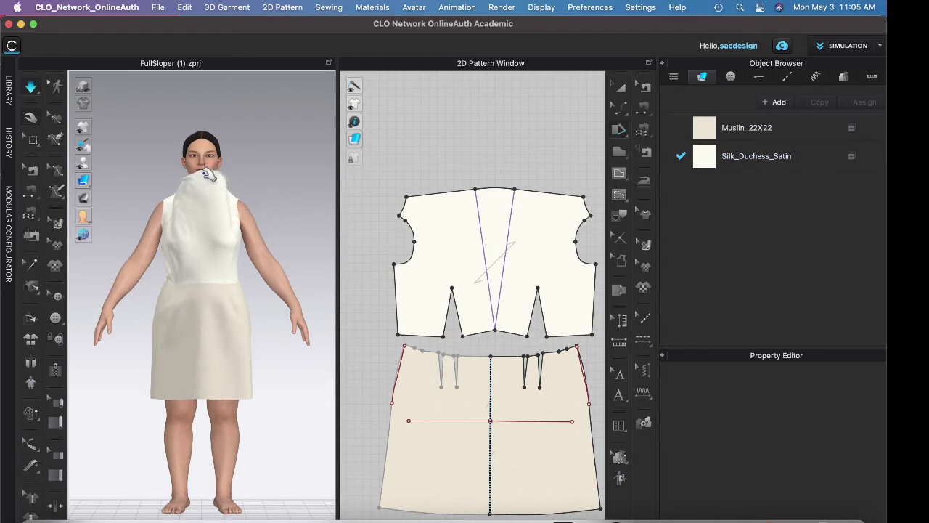
pyautogui.moveTo(207, 175); pyautogui.dragTo(209, 176)
pyautogui.press('4')
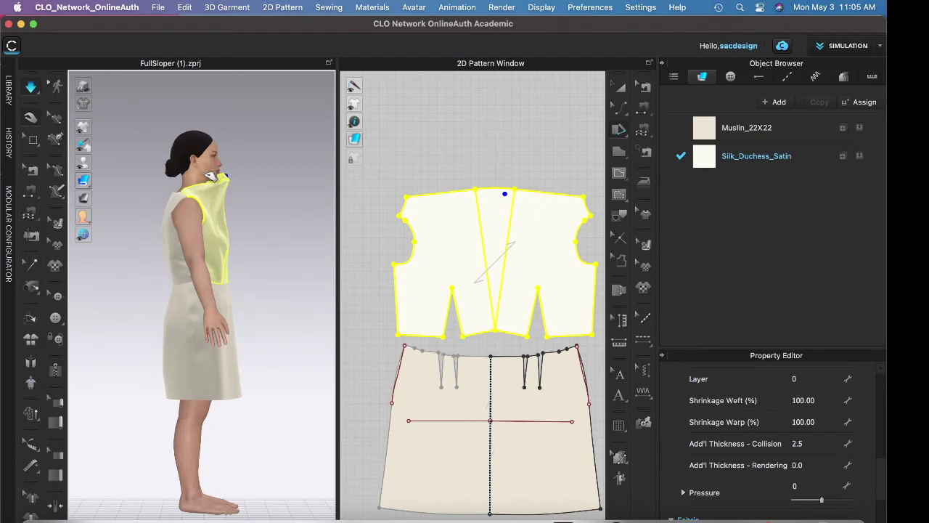
pyautogui.click(230, 178)
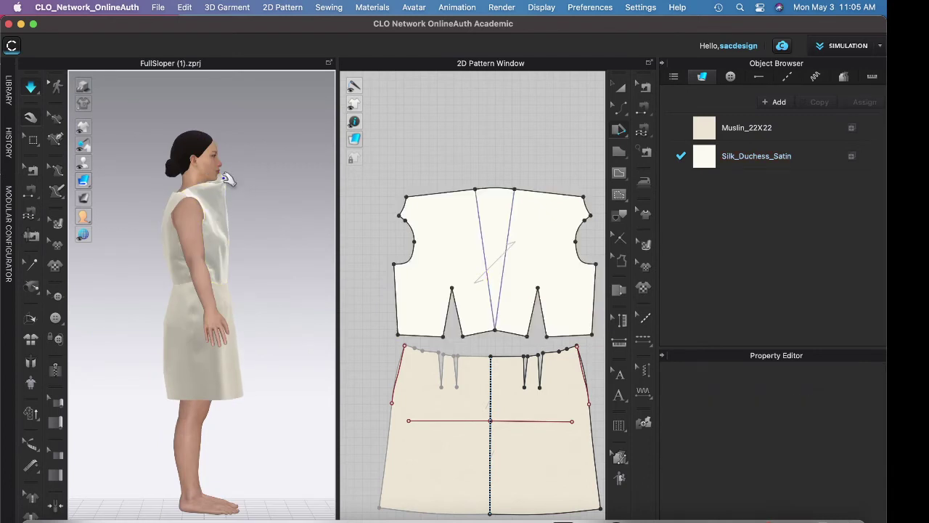
pyautogui.moveTo(222, 176); pyautogui.dragTo(234, 218)
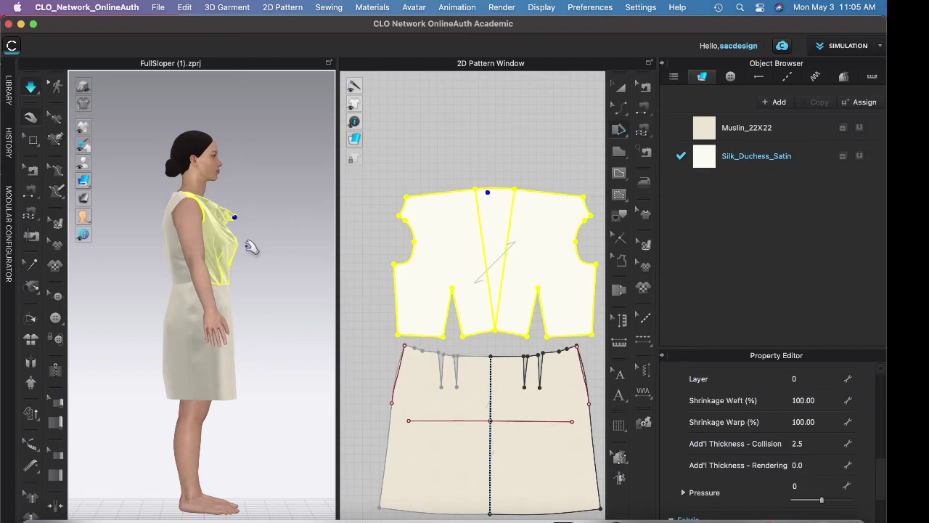
pyautogui.press('2')
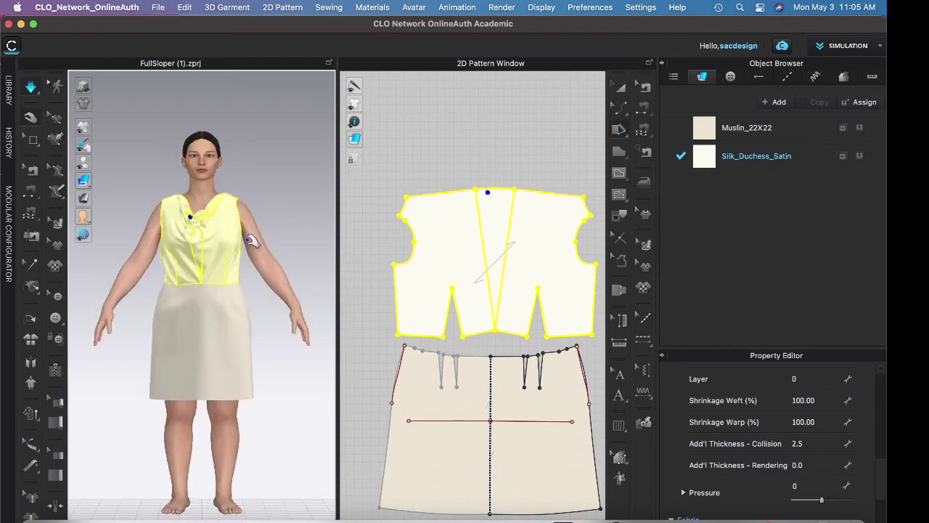
pyautogui.moveTo(235, 304); pyautogui.dragTo(216, 286, button='right')
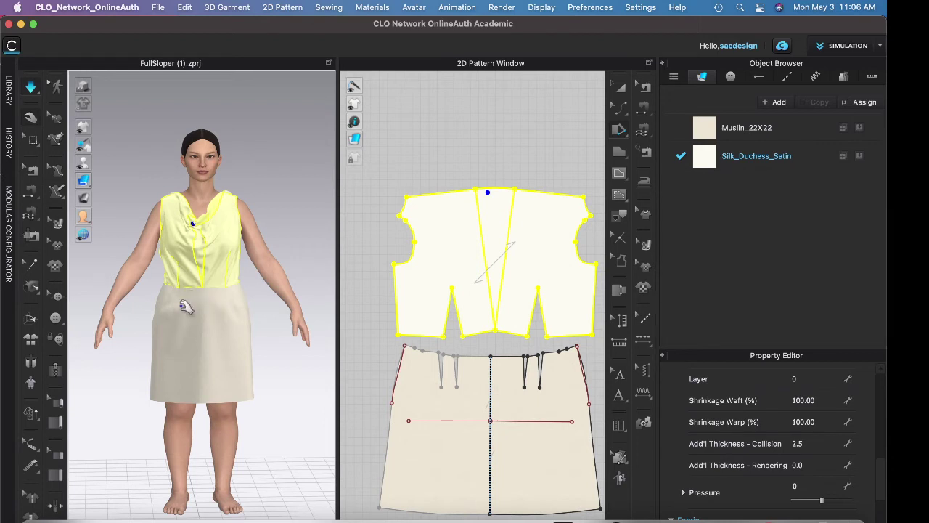
pyautogui.moveTo(190, 307); pyautogui.dragTo(223, 293, button='right')
pyautogui.moveTo(223, 293); pyautogui.dragTo(208, 307, button='right')
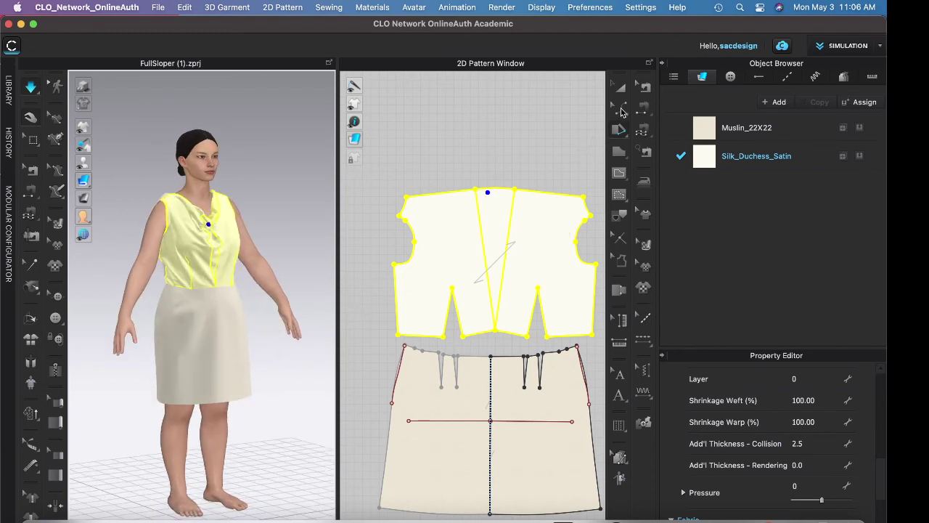
# Step: Activate Edit Pattern, turn on the garment tape measure so the garment turns see-through, and deselect the front bodice
pyautogui.click(621, 113)
pyautogui.click(621, 110)
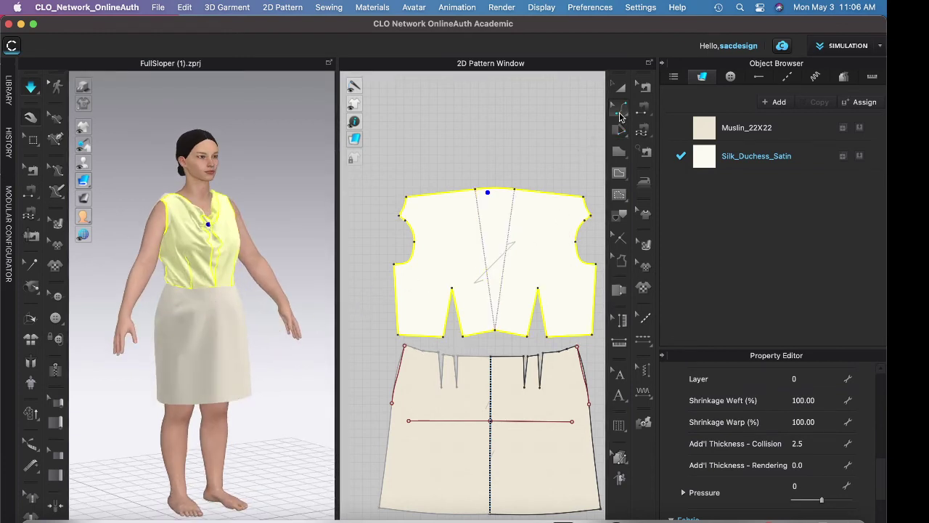
pyautogui.press('z')
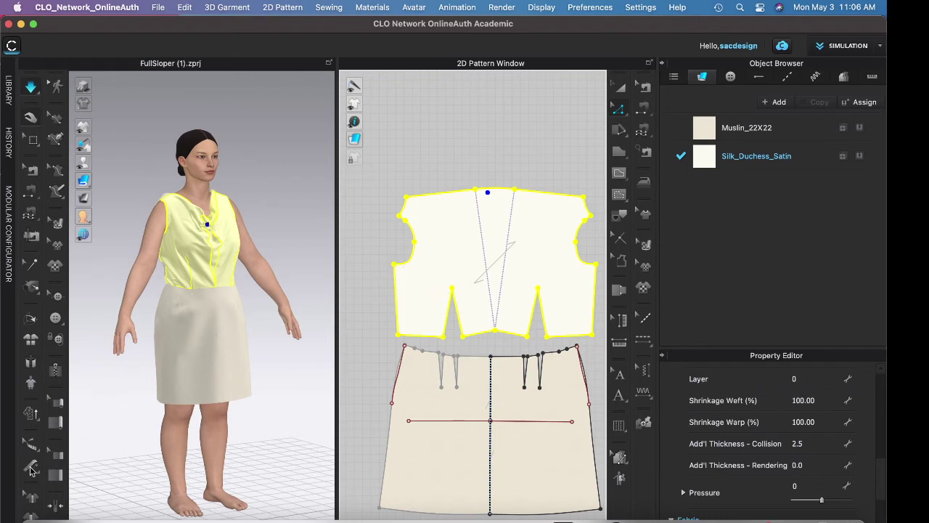
pyautogui.click(31, 469)
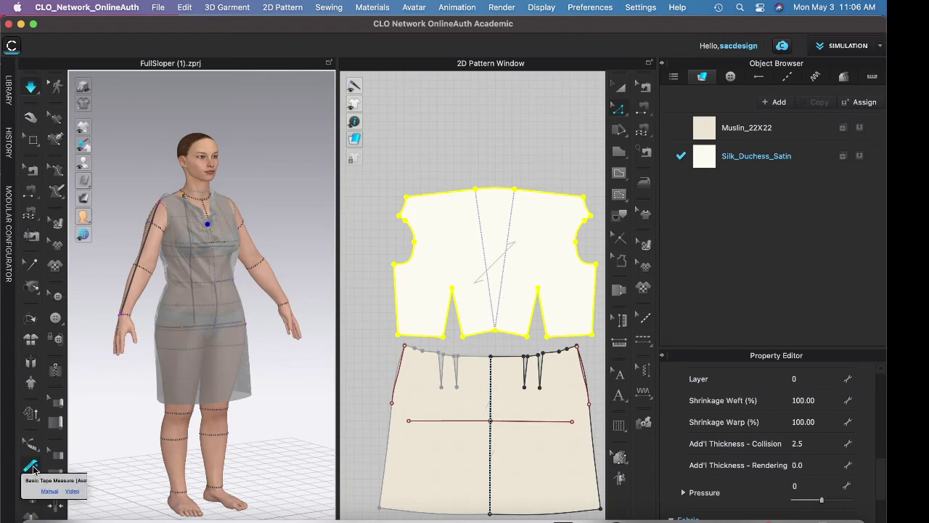
pyautogui.click(34, 515)
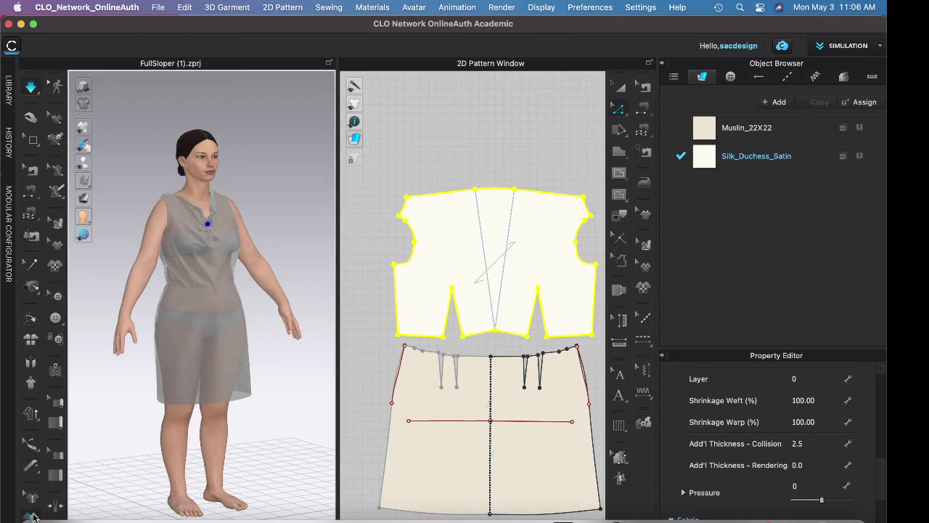
pyautogui.click(493, 270)
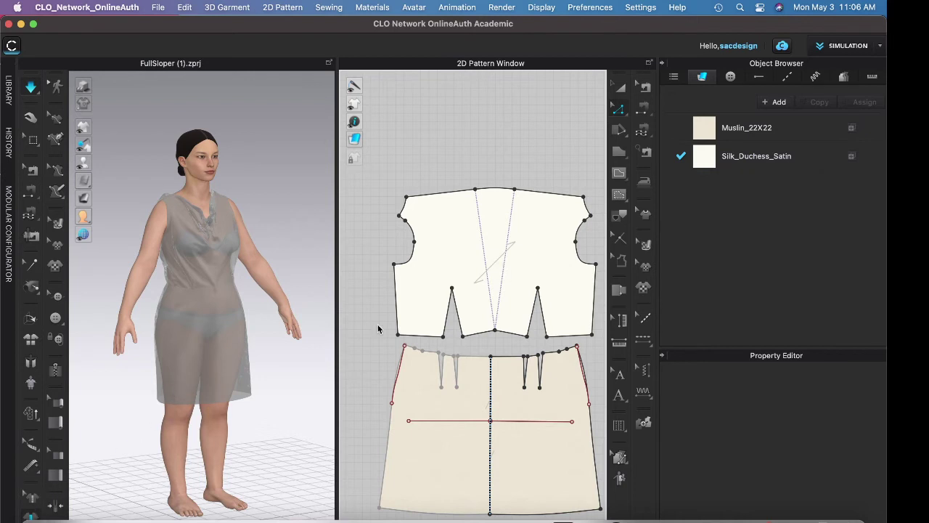
# Step: Move the underarm point of one front bodice side inward and convert the middle point of its armhole to a curve point
pyautogui.click(393, 265)
pyautogui.moveTo(410, 273); pyautogui.dragTo(411, 273)
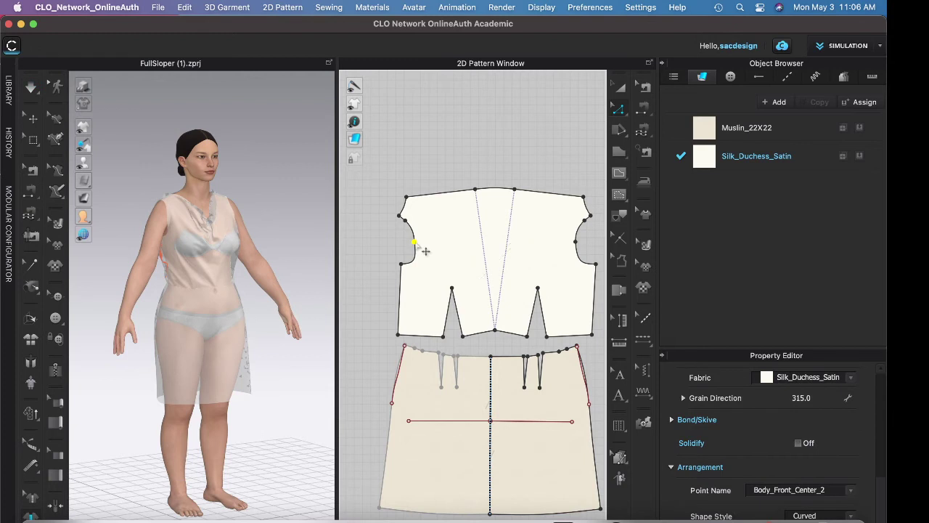
pyautogui.rightClick(417, 246)
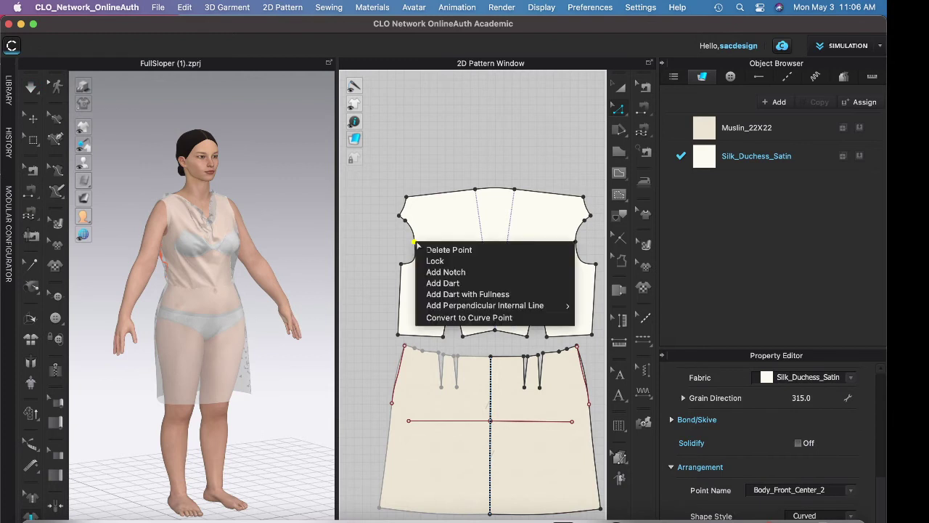
pyautogui.click(462, 317)
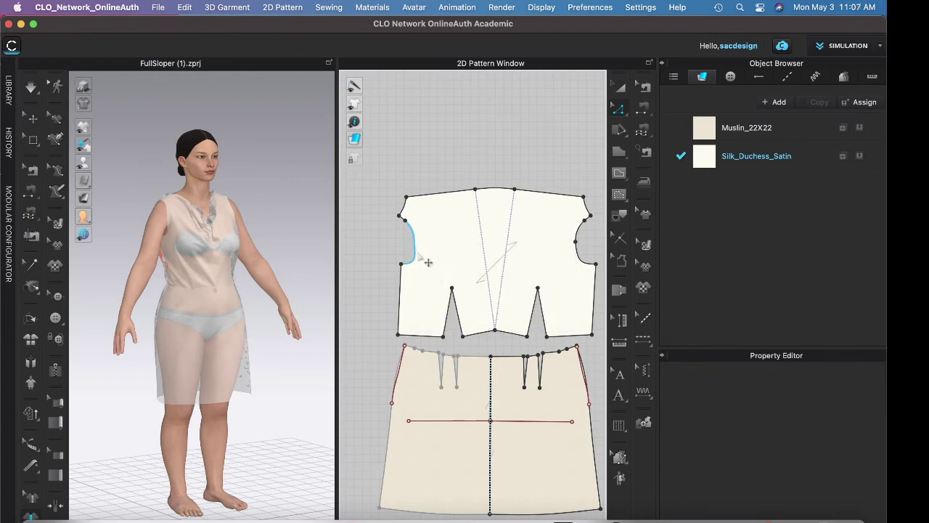
# Step: Smooth the lower armhole on the reshaped side of the front bodice into one continuous curve with Smooth Curve
pyautogui.click(618, 108)
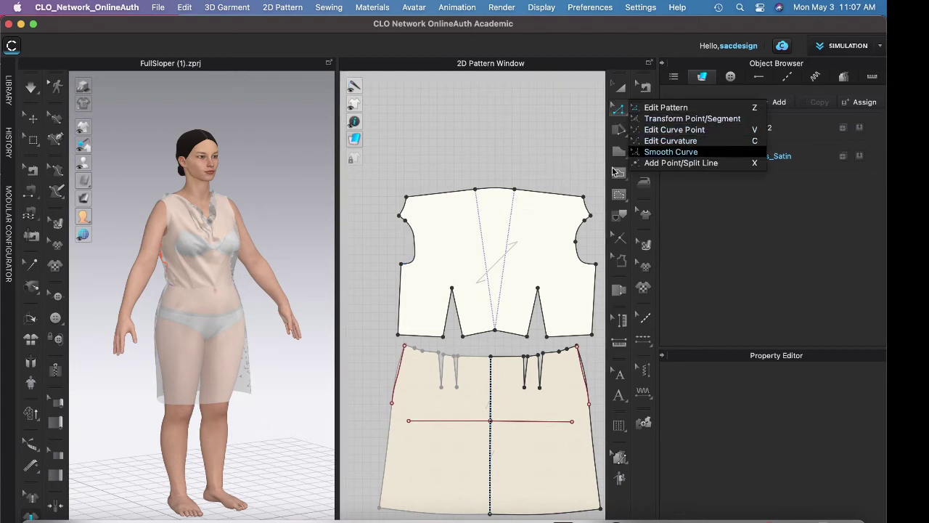
pyautogui.click(668, 152)
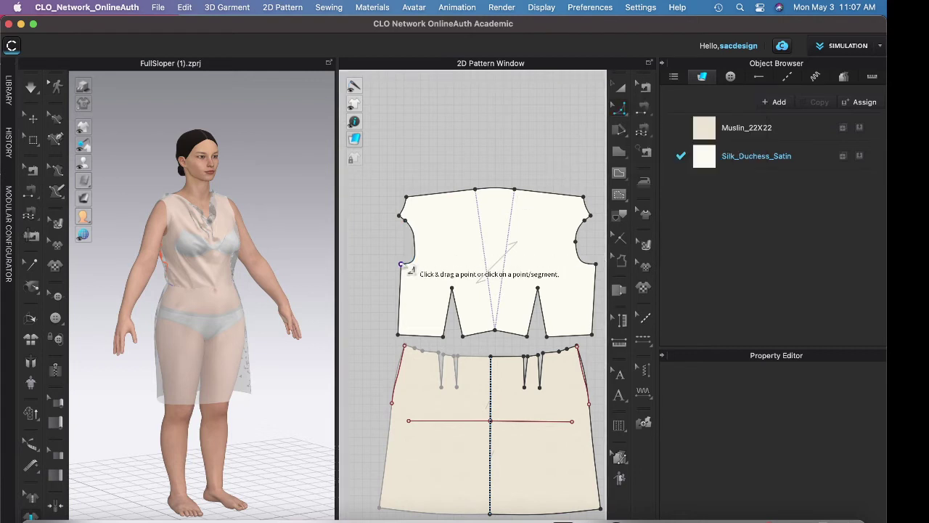
pyautogui.click(409, 251)
pyautogui.click(410, 251)
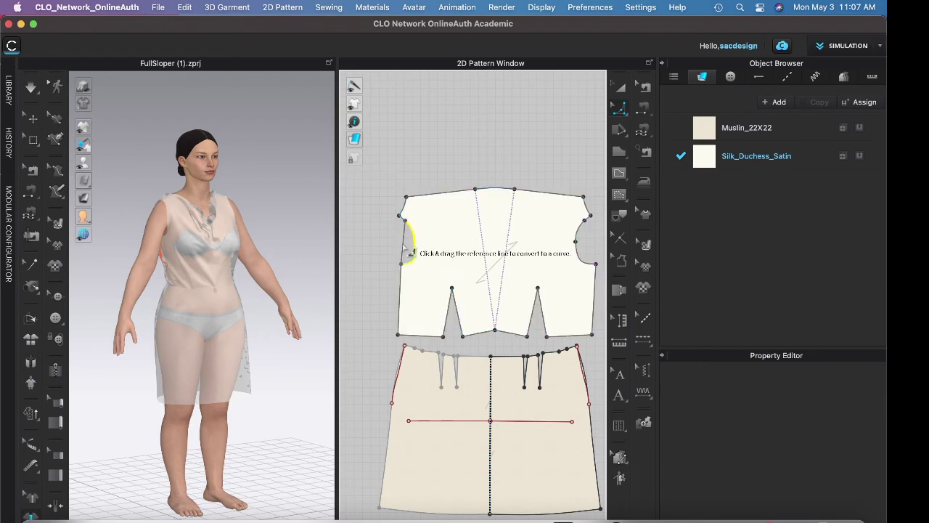
pyautogui.moveTo(411, 254); pyautogui.dragTo(416, 256)
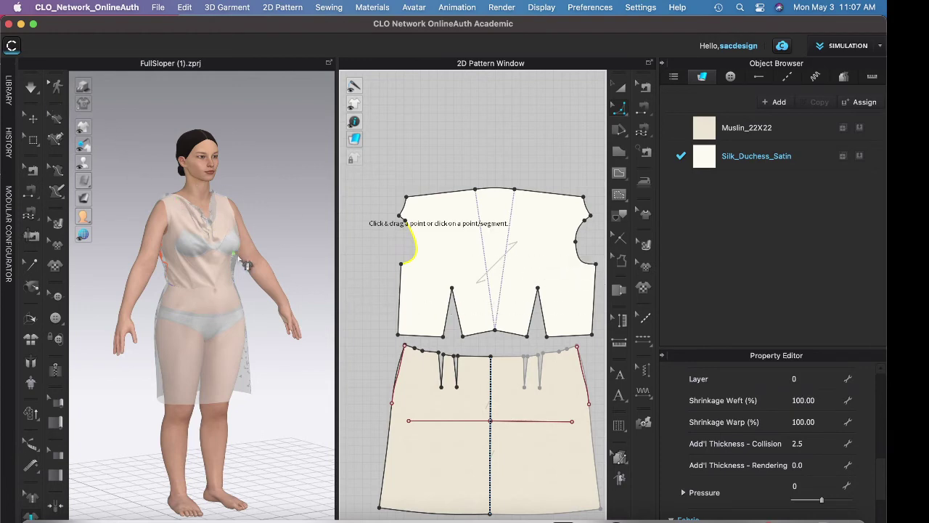
pyautogui.moveTo(244, 263); pyautogui.dragTo(210, 259, button='right')
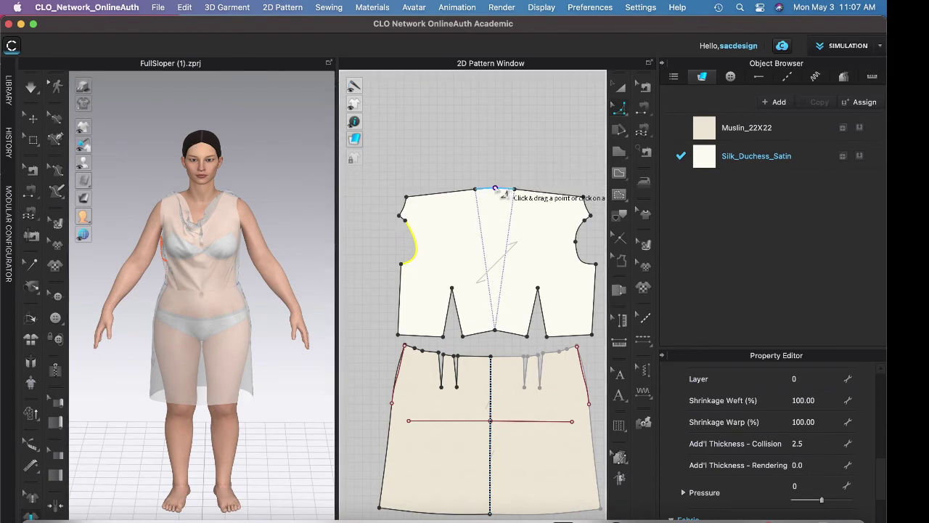
# Step: Add an extended perpendicular X-Axis internal line at 90 degrees and 17.130 in from the bodice's center waist point to the neckline
pyautogui.click(496, 332)
pyautogui.rightClick(495, 332)
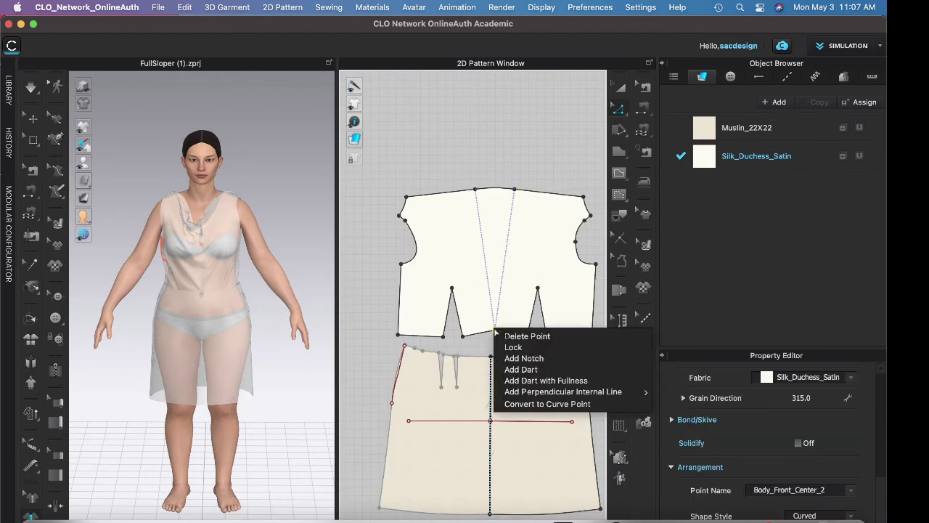
pyautogui.moveTo(545, 392)
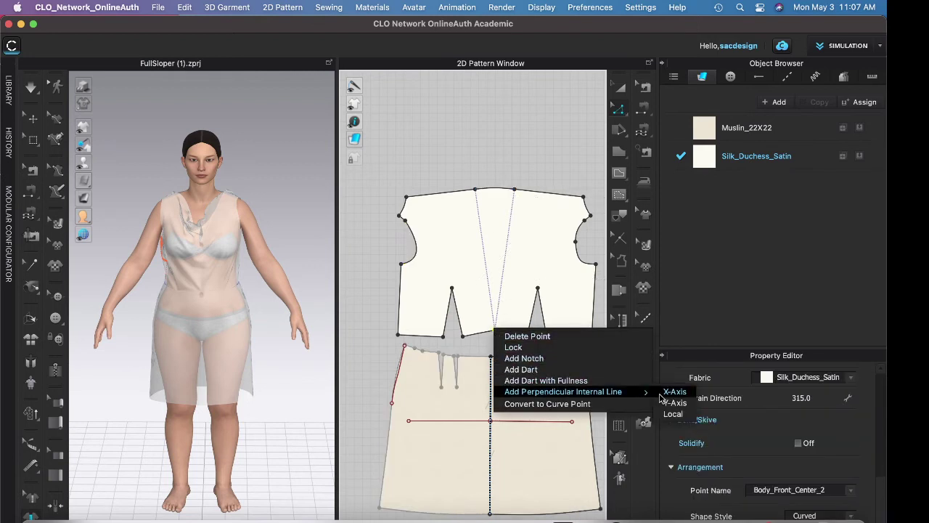
pyautogui.click(666, 392)
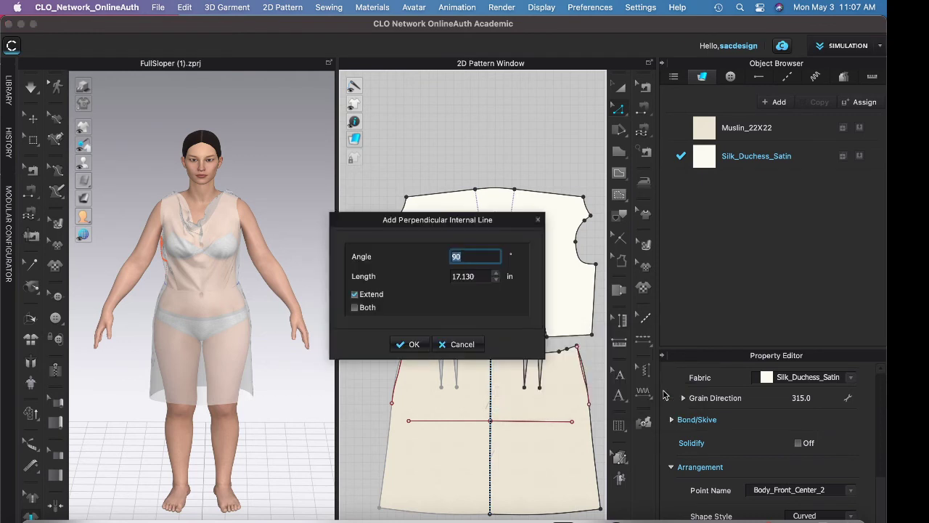
pyautogui.click(410, 345)
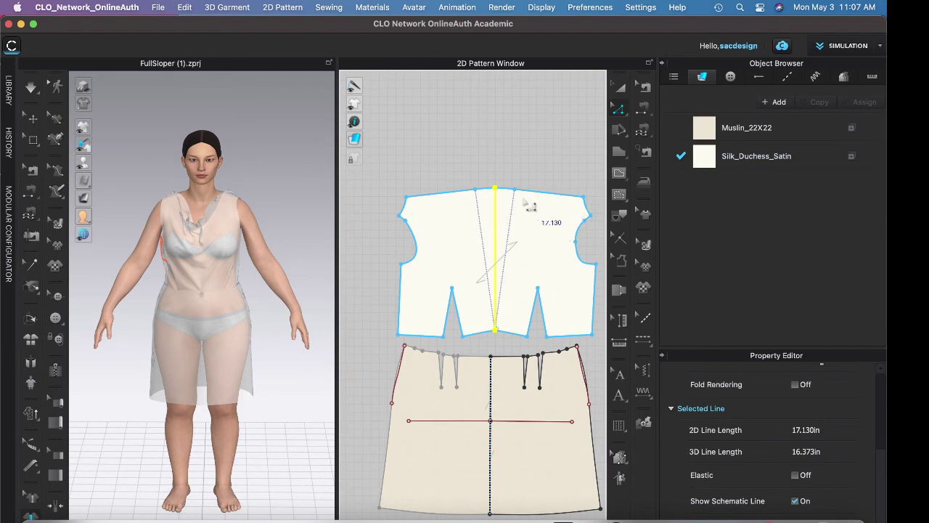
# Step: Delete the outline of one half of the front bodice, keeping the half that ends at the new center line
pyautogui.rightClick(495, 227)
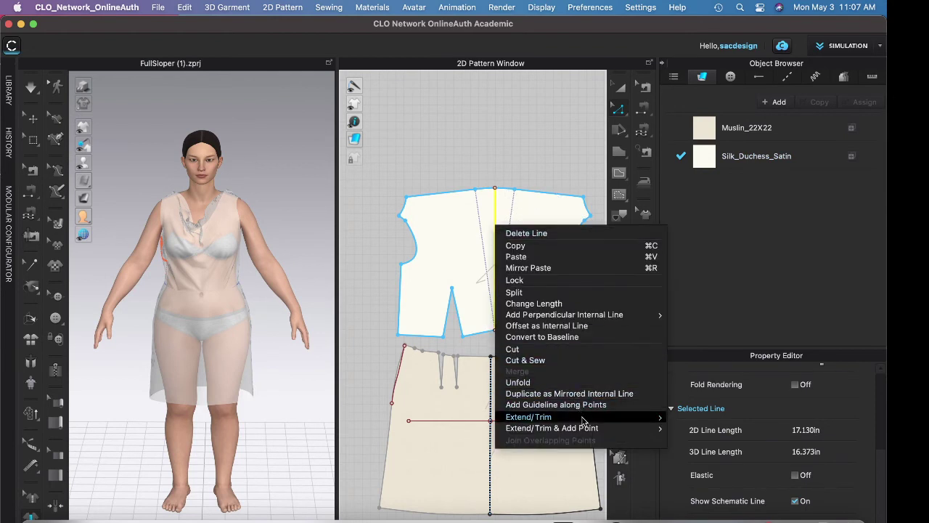
pyautogui.moveTo(589, 429)
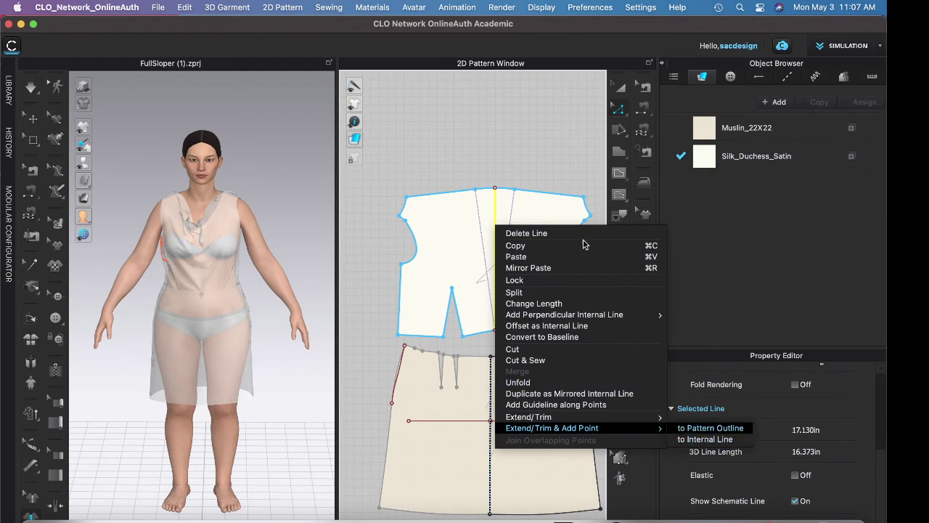
pyautogui.click(521, 182)
pyautogui.moveTo(512, 173); pyautogui.dragTo(615, 342)
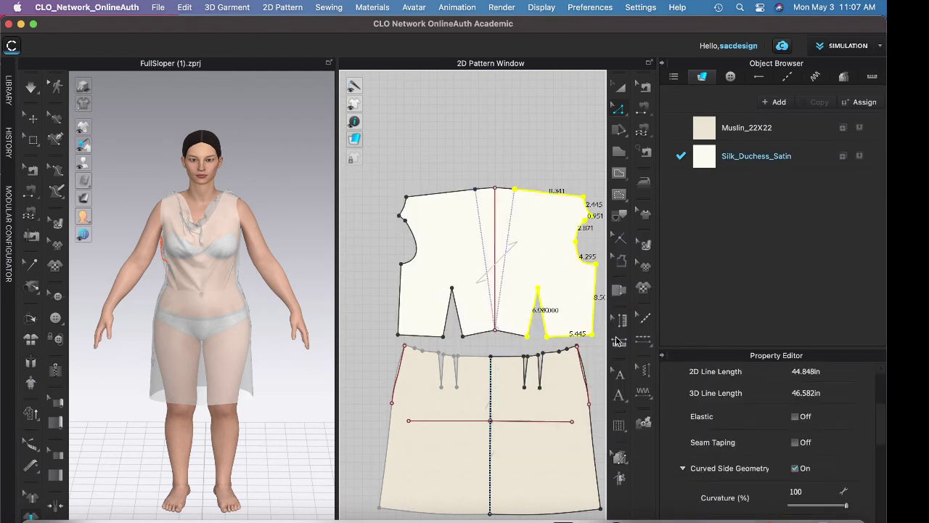
pyautogui.press('Delete')
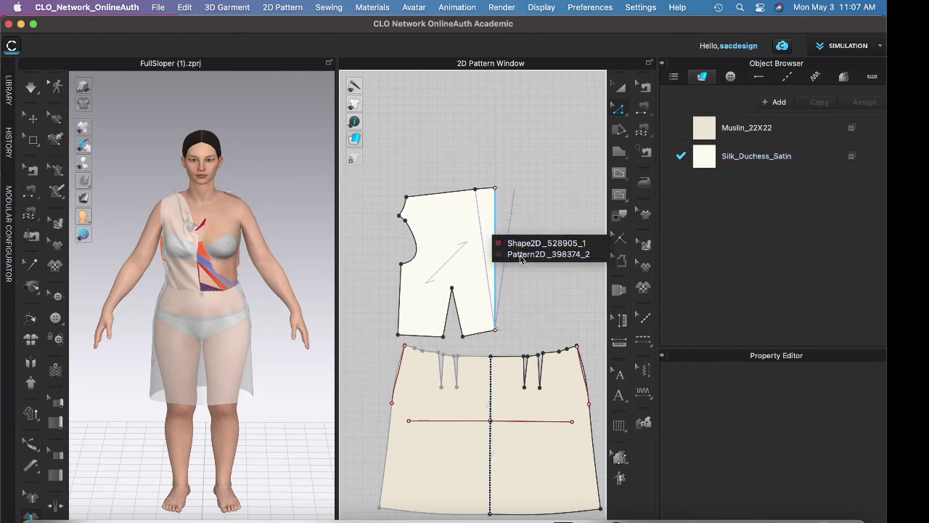
# Step: Try to unfold the remaining half bodice along the center internal line
pyautogui.click(497, 256)
pyautogui.rightClick(494, 266)
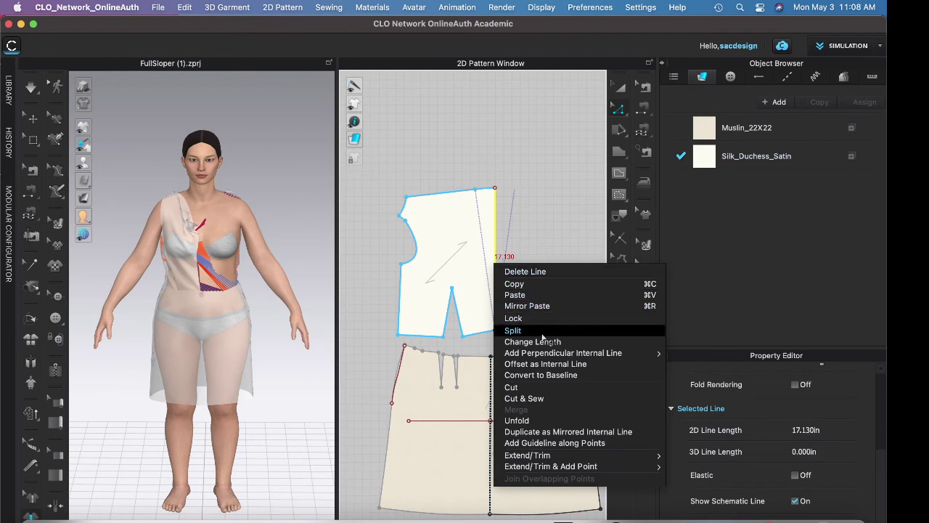
pyautogui.click(563, 422)
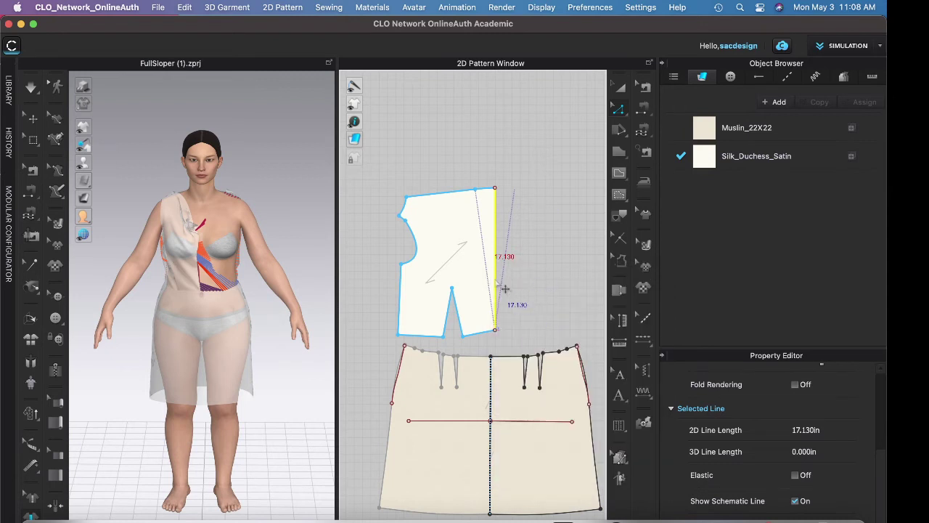
pyautogui.rightClick(497, 281)
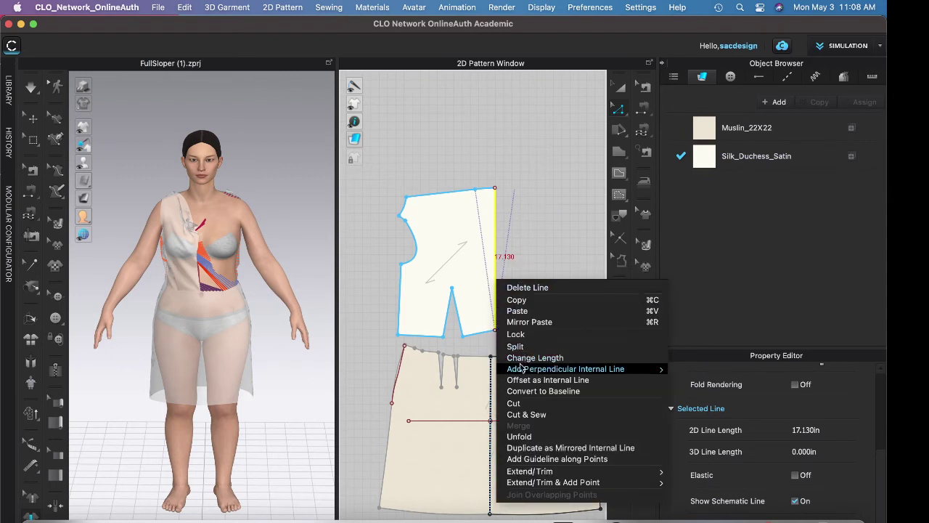
pyautogui.click(535, 438)
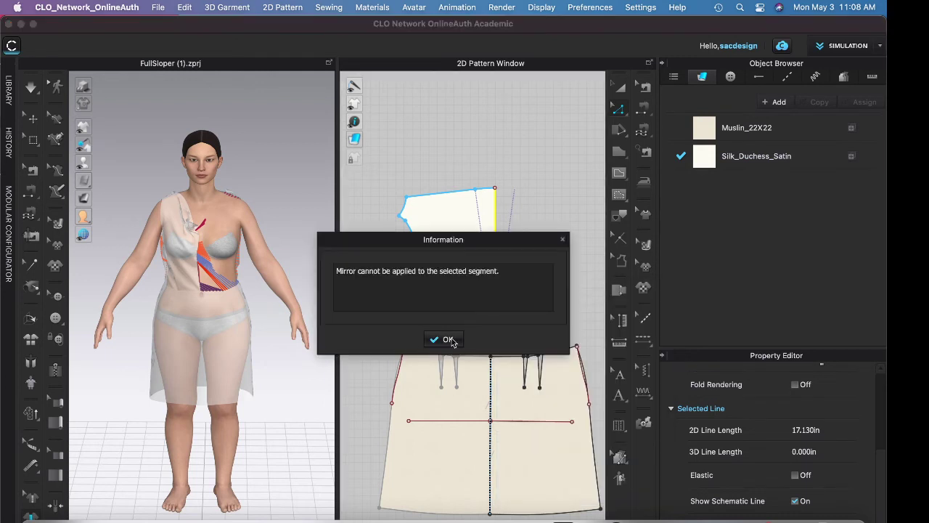
pyautogui.click(447, 339)
pyautogui.click(512, 340)
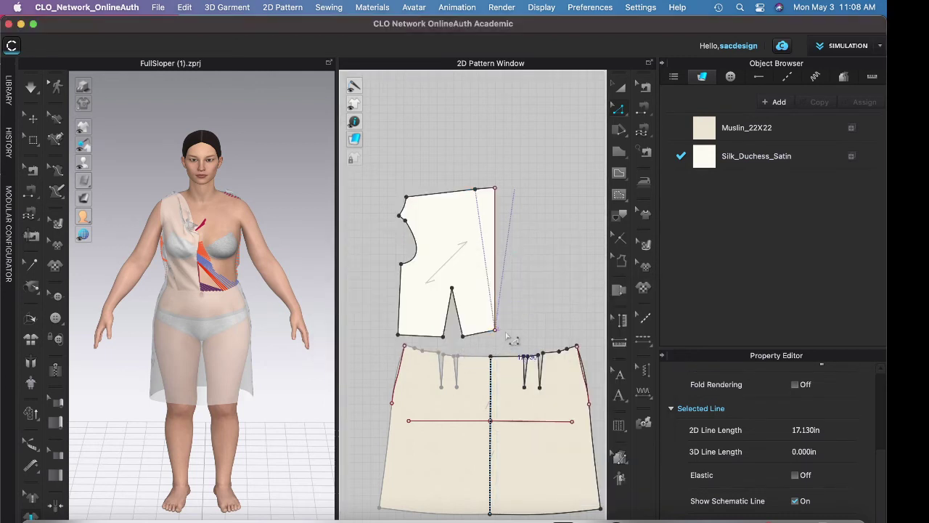
# Step: Remove the center internal line and unfold the half bodice along its center edge with Unfold Symmetric Editing (with Sewing)
pyautogui.click(496, 274)
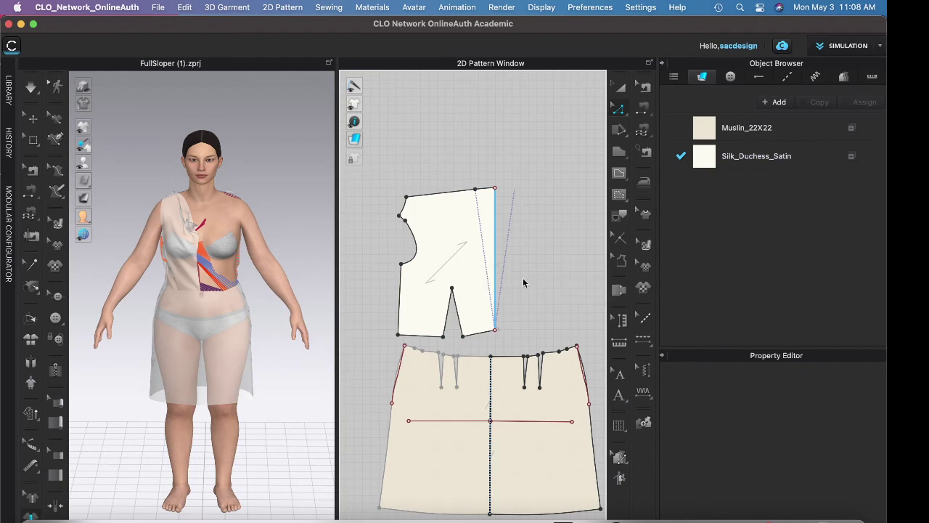
pyautogui.click(525, 282)
pyautogui.click(497, 259)
pyautogui.rightClick(496, 257)
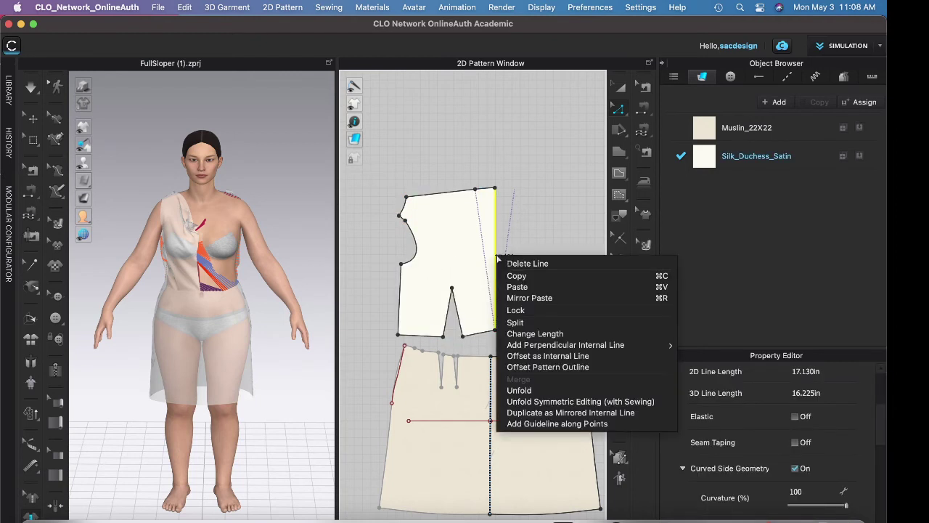
pyautogui.click(551, 402)
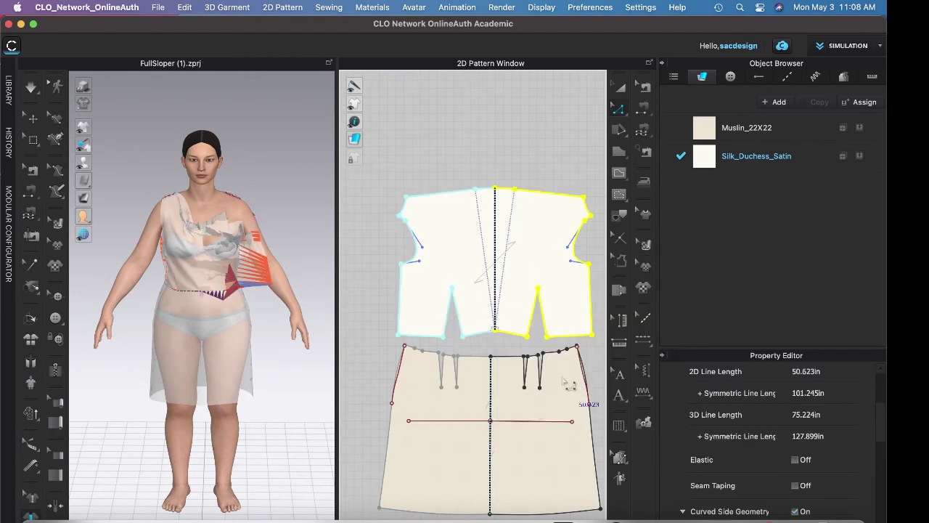
# Step: Set the particle distance of the whole symmetric front bodice to 20 mm
pyautogui.click(504, 336)
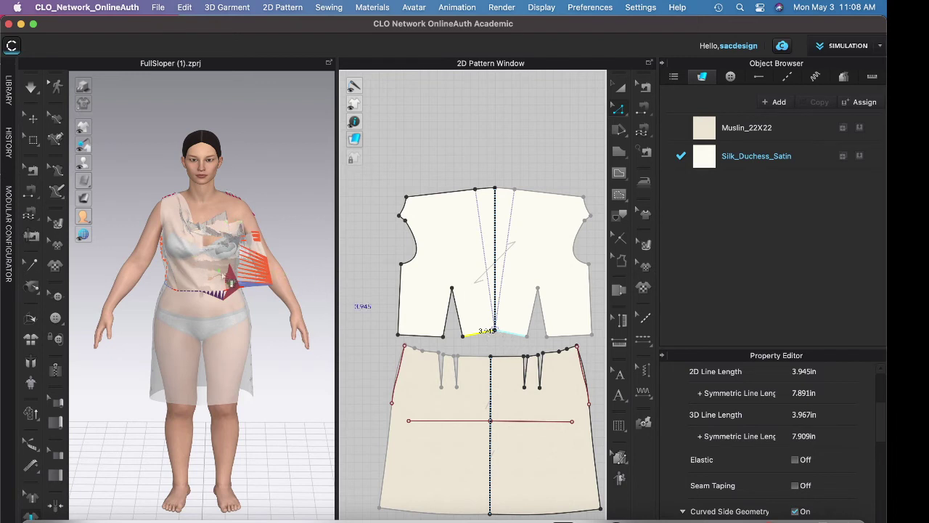
pyautogui.scroll(-10, 832, 478)
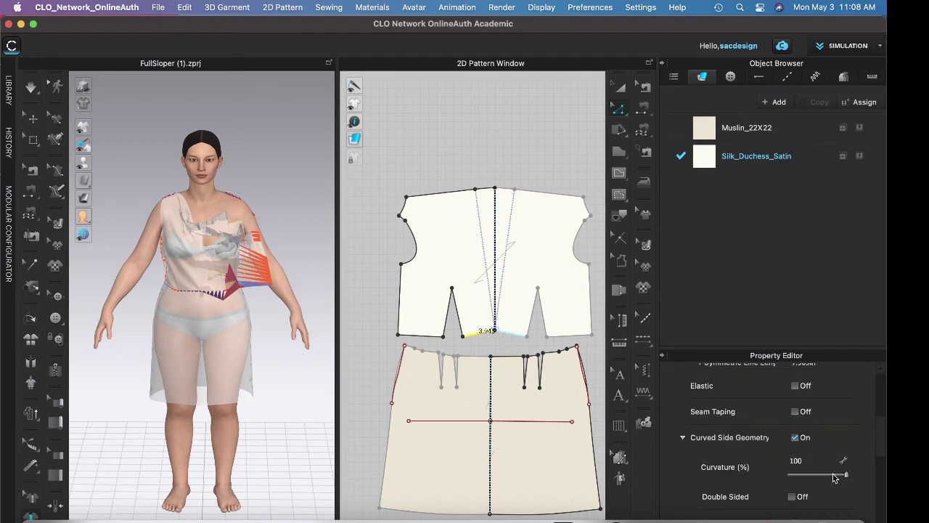
pyautogui.scroll(3, 832, 475)
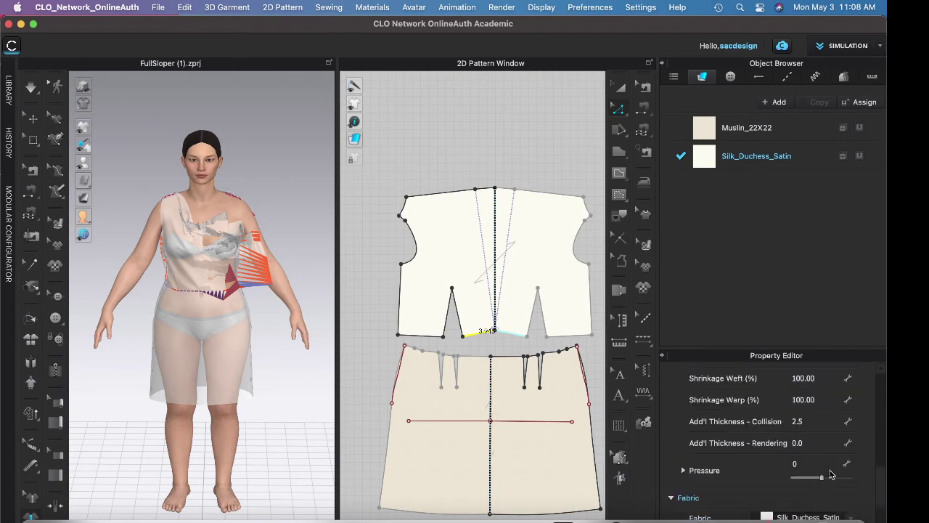
pyautogui.click(790, 409)
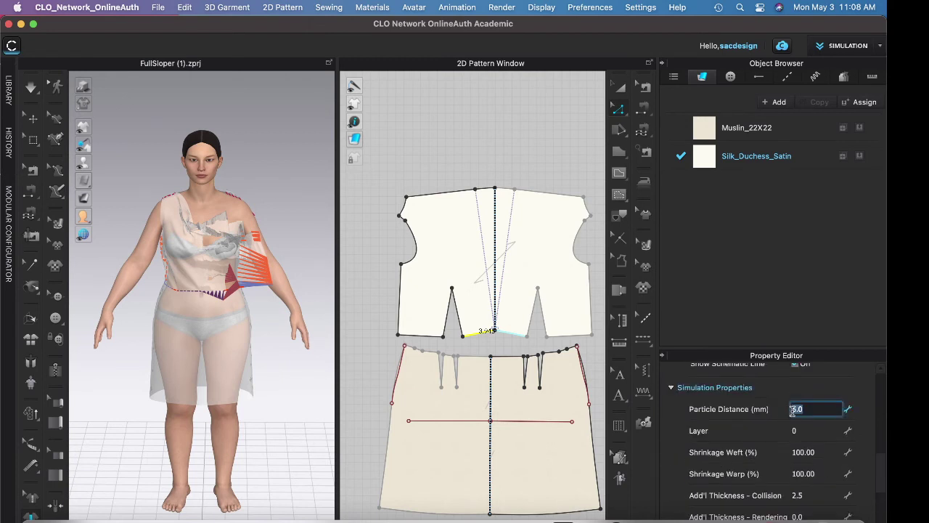
pyautogui.click(422, 262)
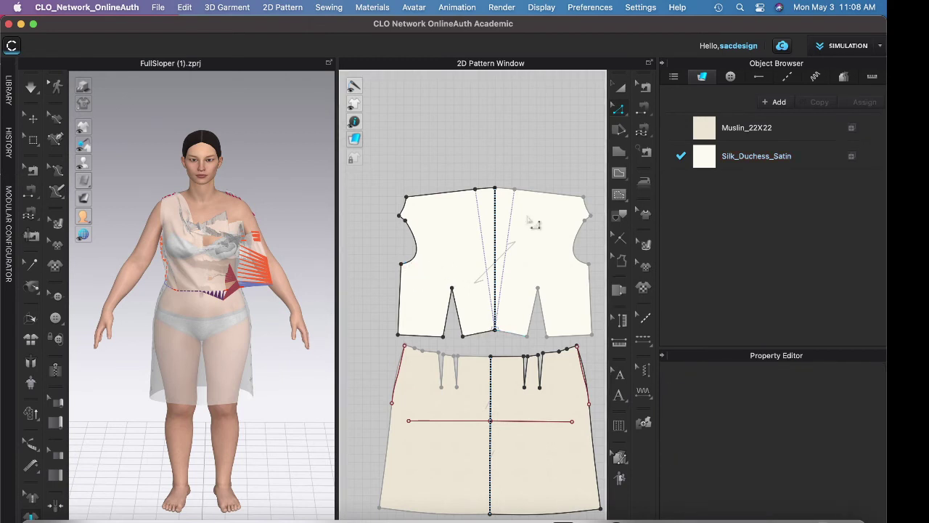
pyautogui.click(620, 87)
pyautogui.click(469, 280)
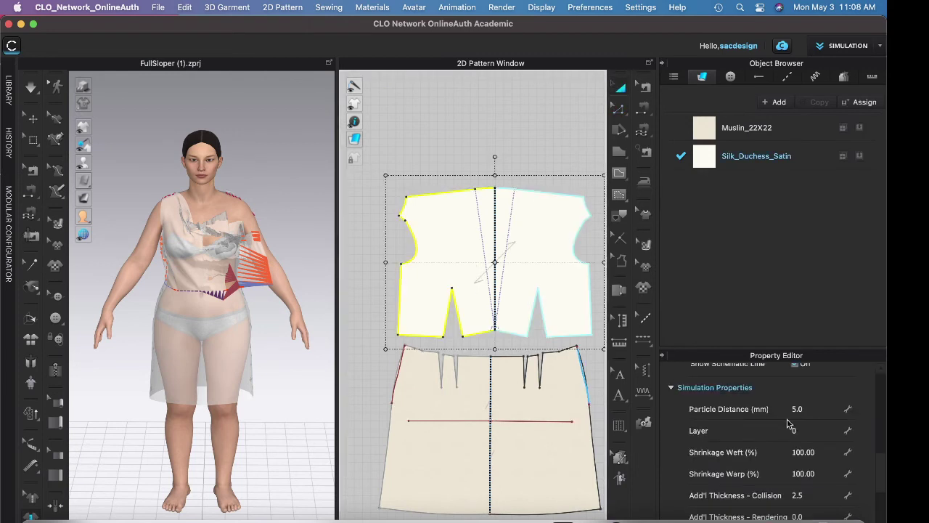
pyautogui.click(808, 409)
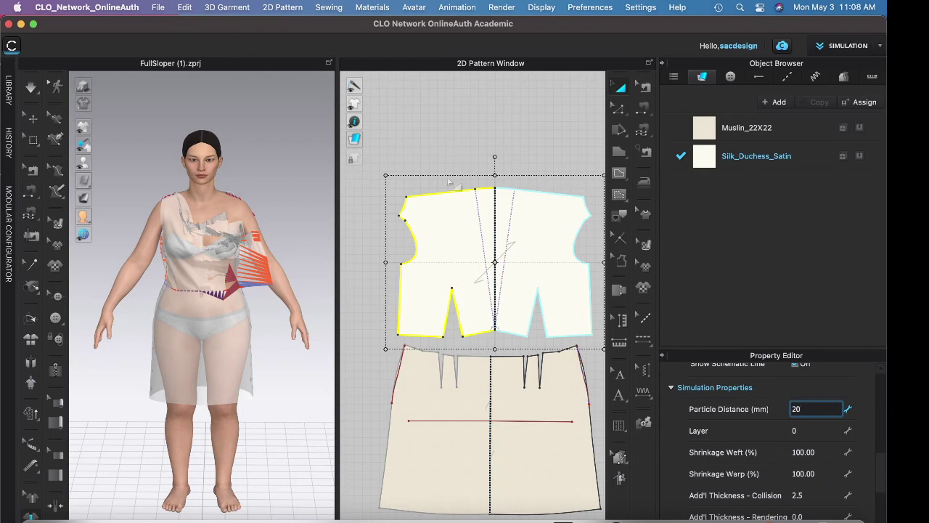
pyautogui.click(460, 157)
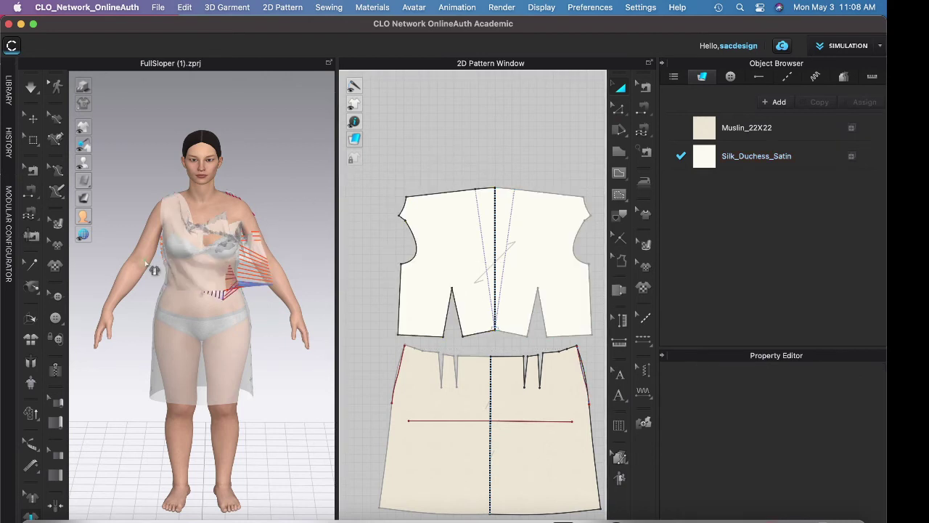
# Step: Leave the garment tape measure for Select/Move and remove the stray linear measurement between the avatar's arm and the bodice
pyautogui.click(165, 263)
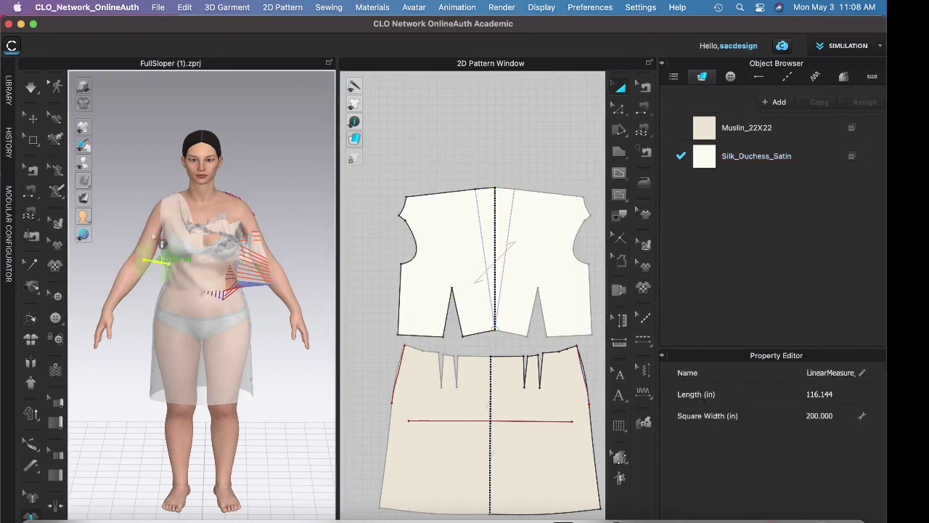
pyautogui.click(33, 117)
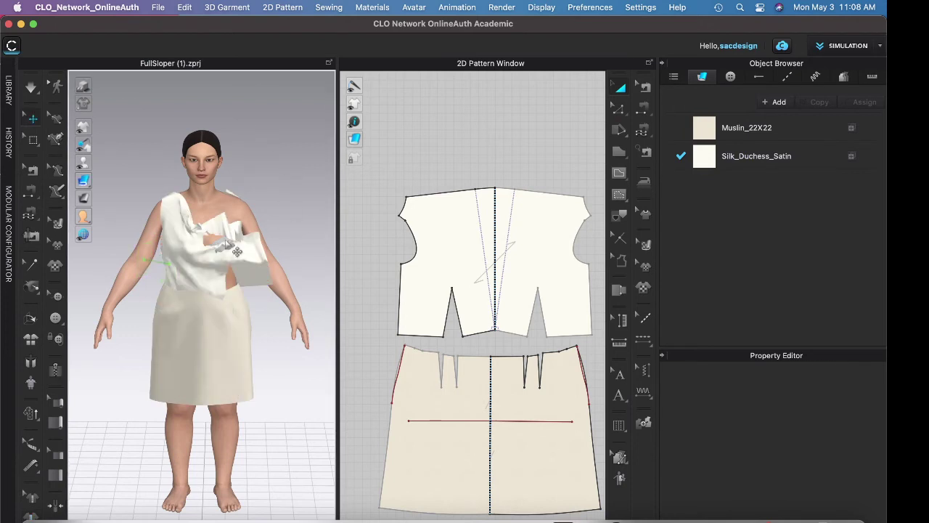
pyautogui.click(247, 259)
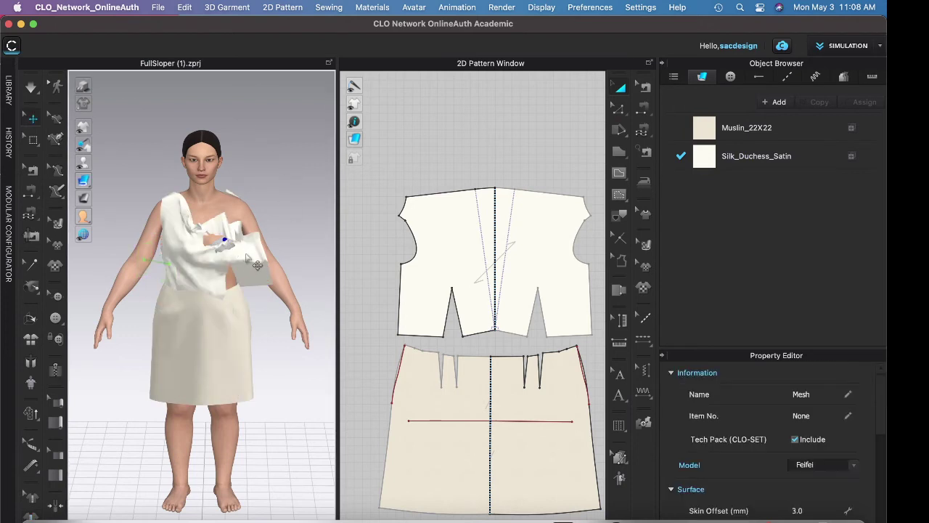
pyautogui.click(166, 260)
pyautogui.click(160, 264)
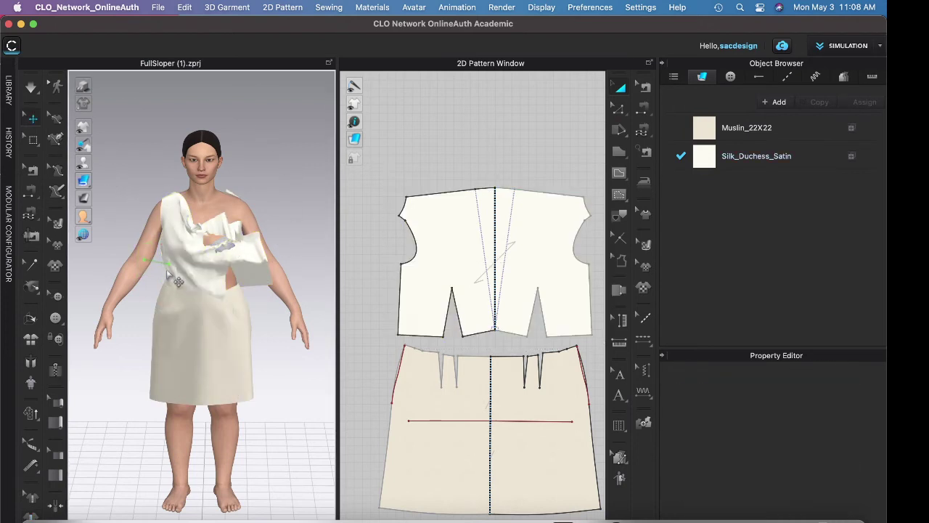
pyautogui.press('super+z')
pyautogui.press('super+z')
pyautogui.press('super+z')
pyautogui.press('super+z')
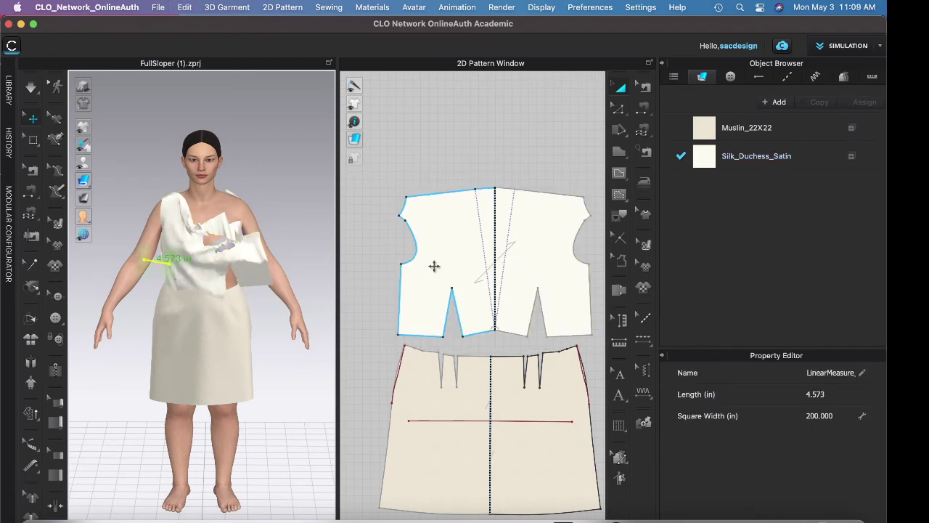
pyautogui.click(458, 255)
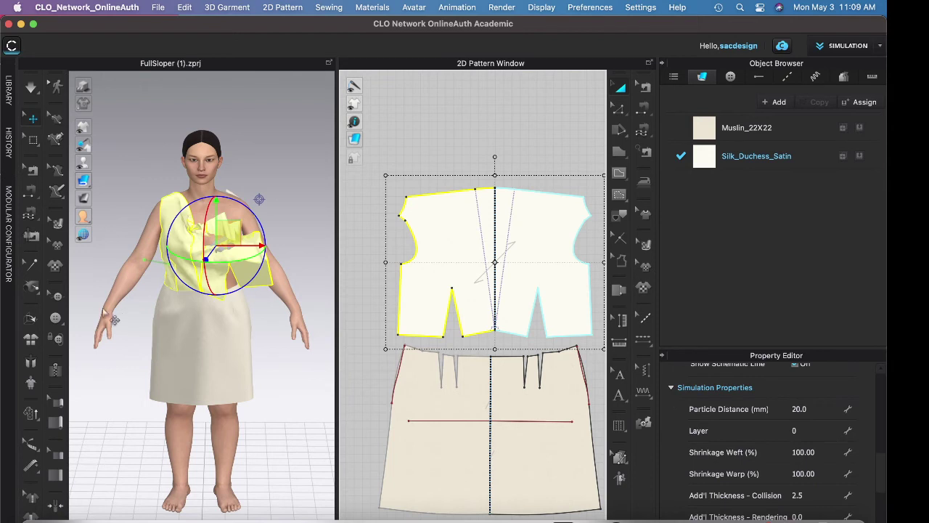
pyautogui.press('super+z')
pyautogui.press('super+z')
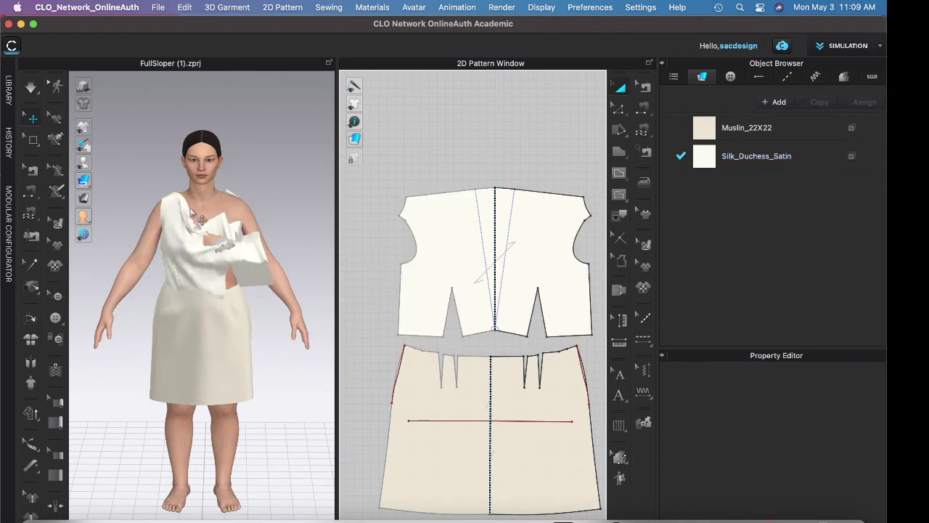
# Step: Reset the 3D arrangement of the tangled front bodice and simulate it onto the avatar
pyautogui.click(210, 272)
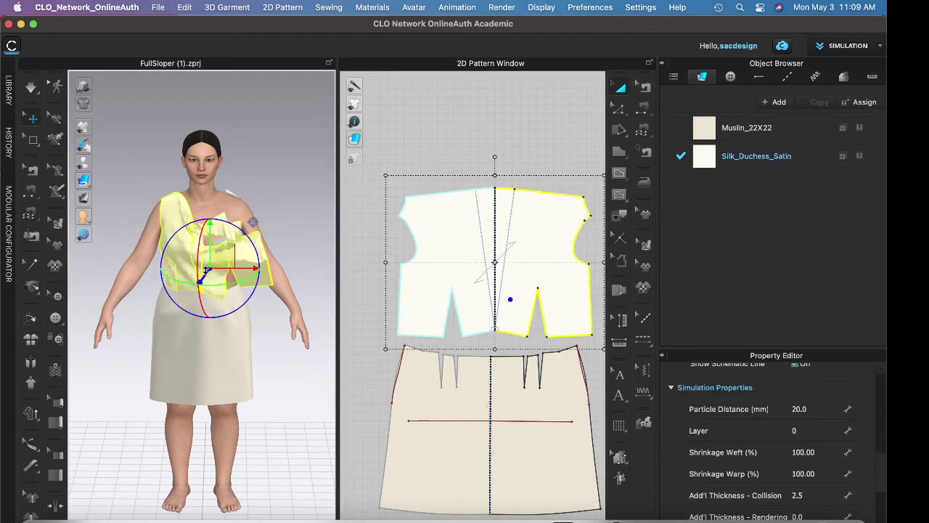
pyautogui.moveTo(206, 270); pyautogui.dragTo(187, 258, button='right')
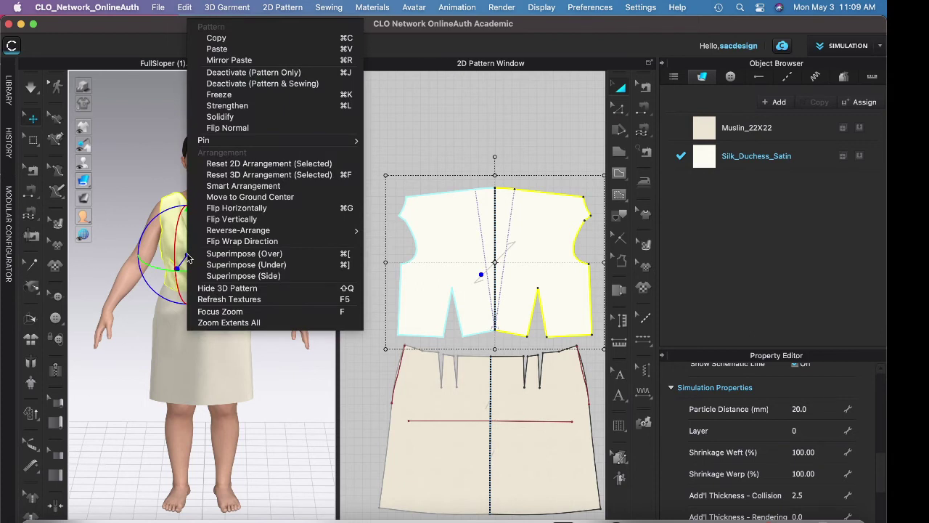
pyautogui.click(246, 177)
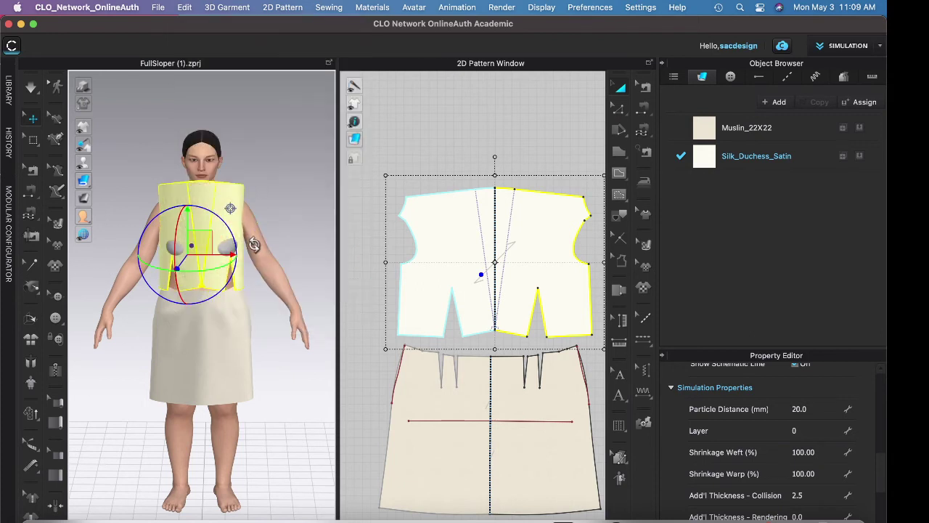
pyautogui.moveTo(261, 254)
pyautogui.mouseDown(button='right')
pyautogui.moveTo(324, 252)
pyautogui.moveTo(265, 255)
pyautogui.mouseUp(button='right')
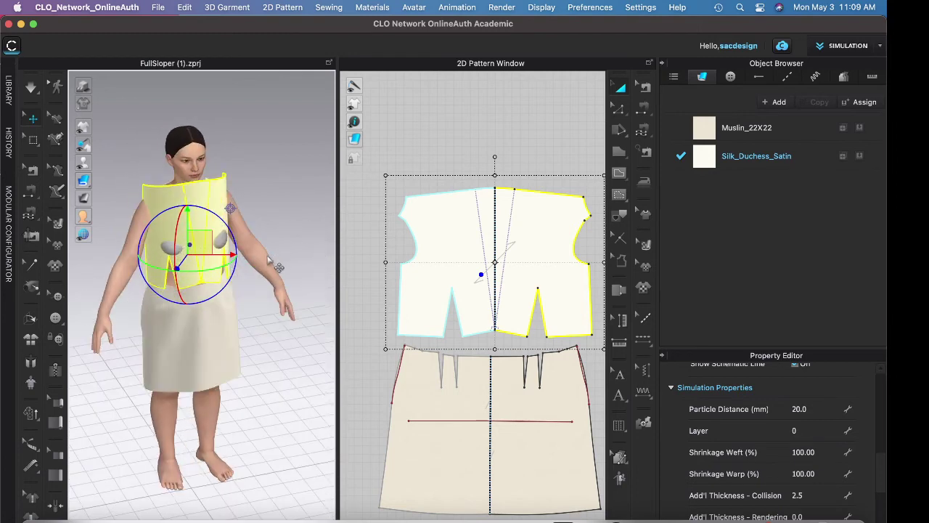
pyautogui.press('space')
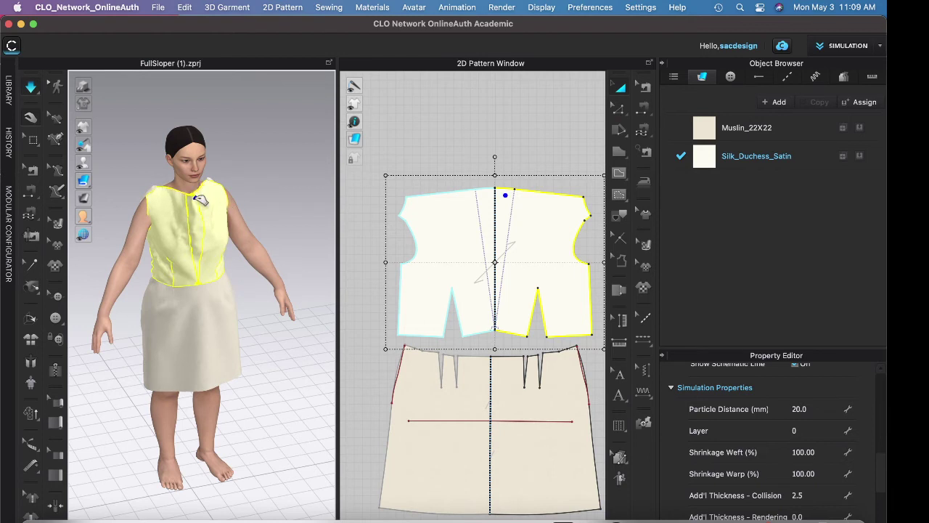
# Step: Pull the front neckline down in side view to form the cowl, and stop the simulation
pyautogui.press('4')
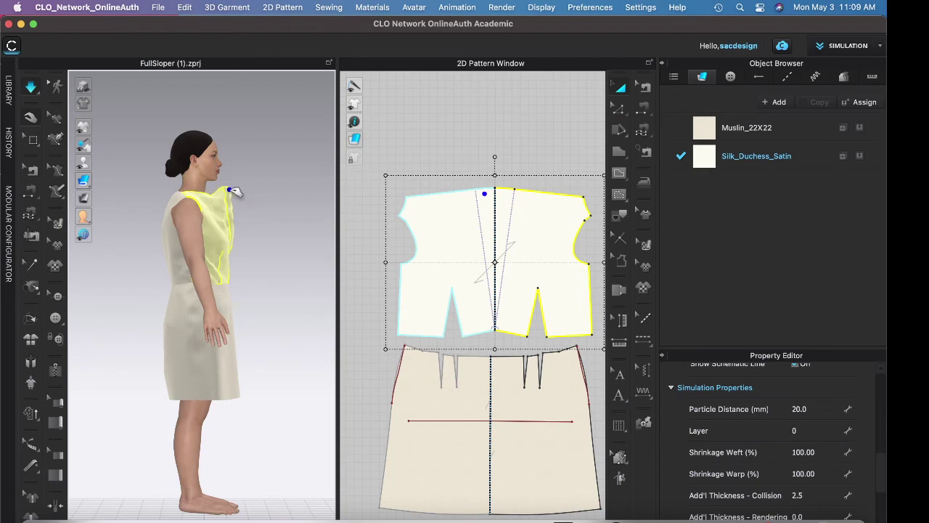
pyautogui.moveTo(236, 191); pyautogui.dragTo(233, 210)
pyautogui.press('space')
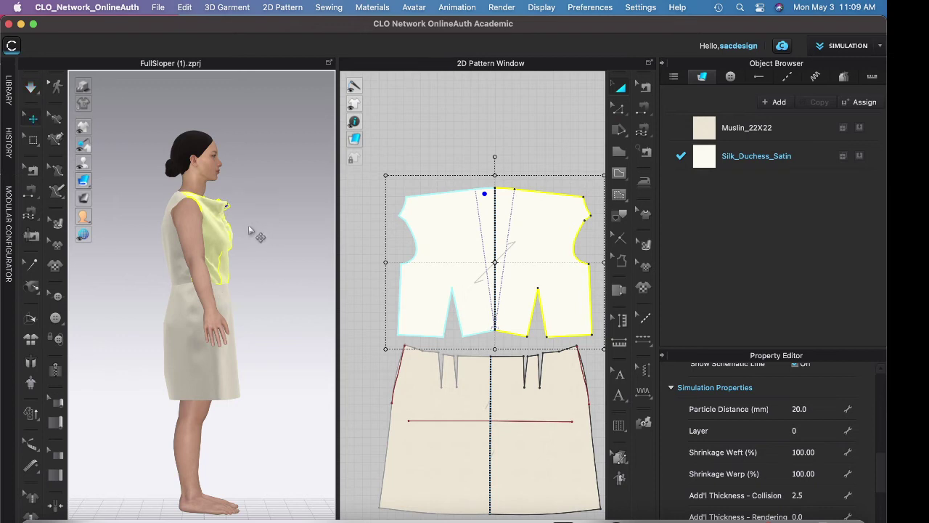
# Step: Set the front bodice's particle distance to 5 mm and start the simulation
pyautogui.click(802, 409)
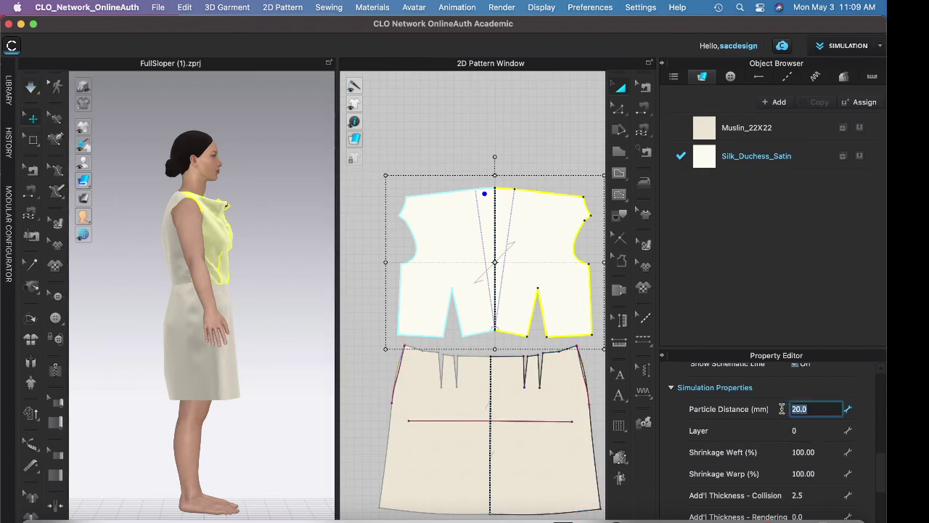
pyautogui.write('5')
pyautogui.click(212, 190)
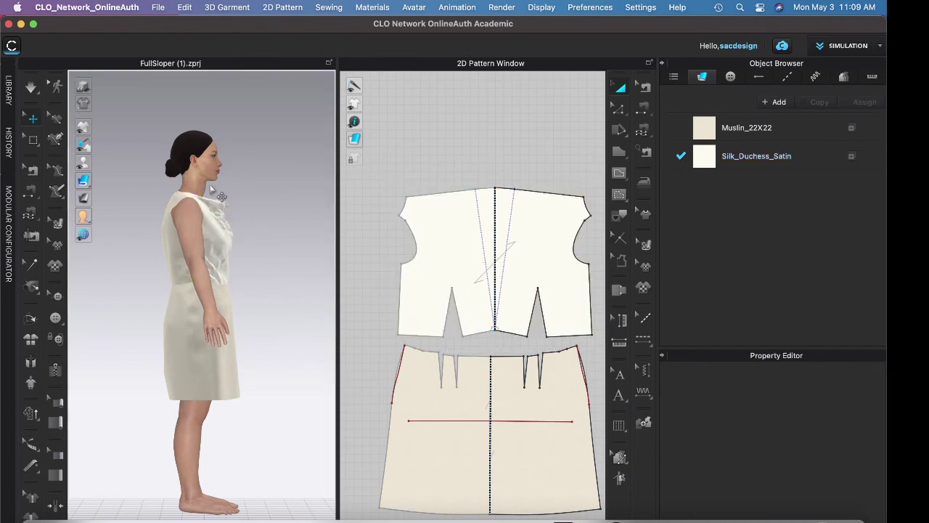
pyautogui.press('space')
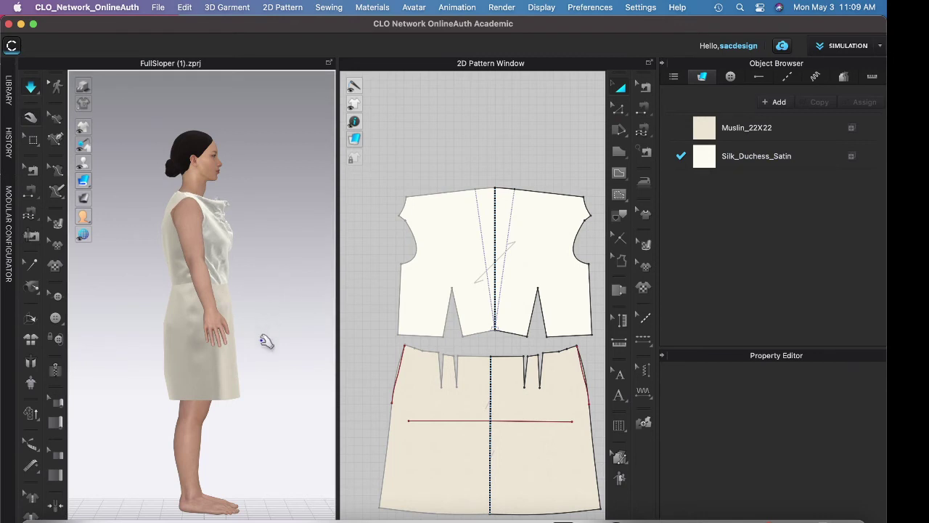
# Step: Tug the simulating front bodice smooth at the waist and pull its center front neckline into a cowl
pyautogui.moveTo(265, 341); pyautogui.dragTo(178, 270, button='right')
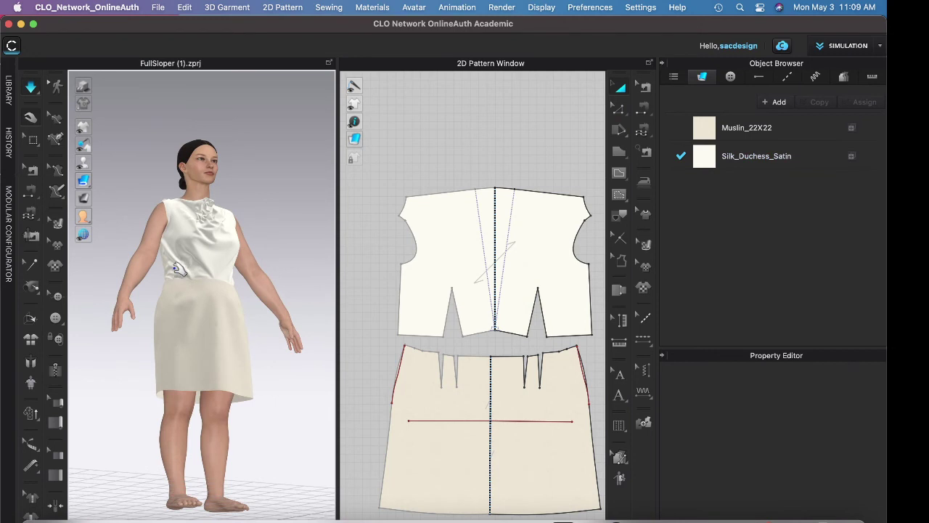
pyautogui.click(167, 272)
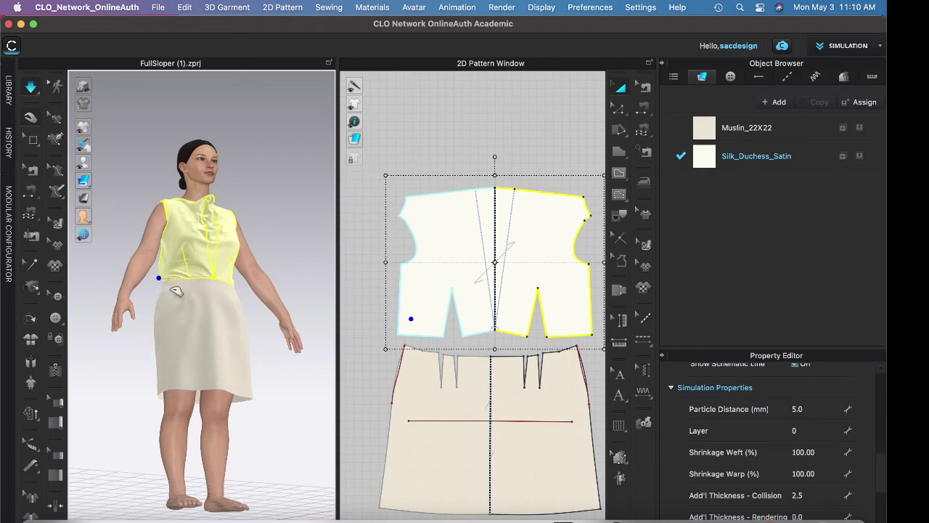
pyautogui.moveTo(193, 280)
pyautogui.mouseDown()
pyautogui.moveTo(183, 277)
pyautogui.moveTo(204, 276)
pyautogui.mouseUp()
pyautogui.moveTo(198, 290); pyautogui.dragTo(192, 311, button='right')
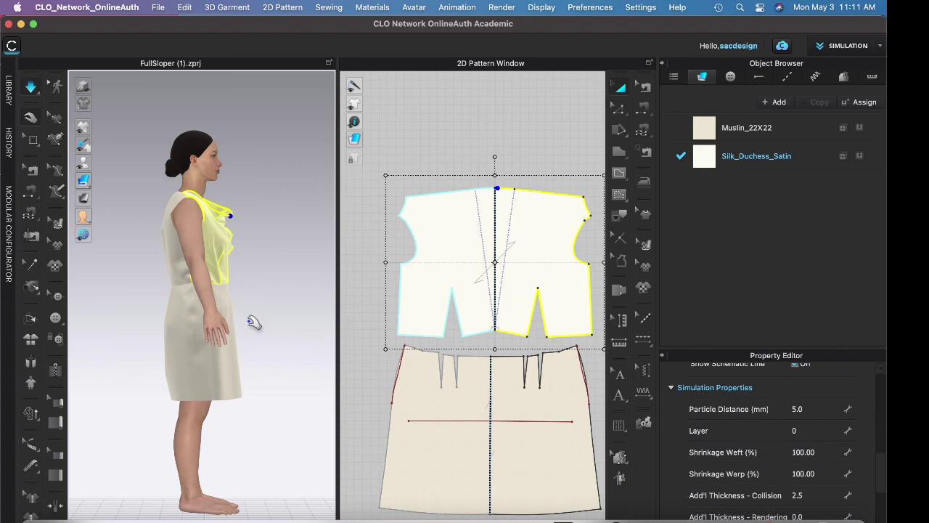
pyautogui.moveTo(242, 321); pyautogui.dragTo(193, 316, button='right')
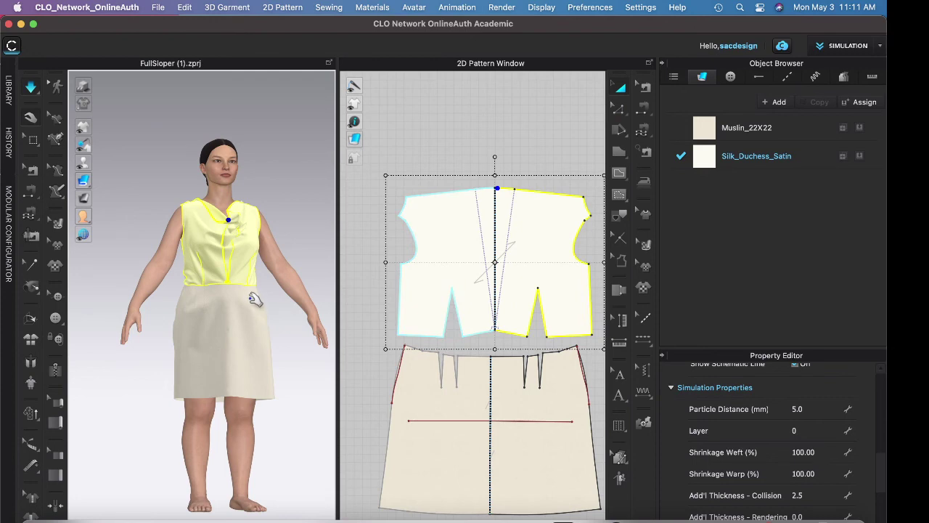
pyautogui.moveTo(254, 301); pyautogui.dragTo(273, 304, button='right')
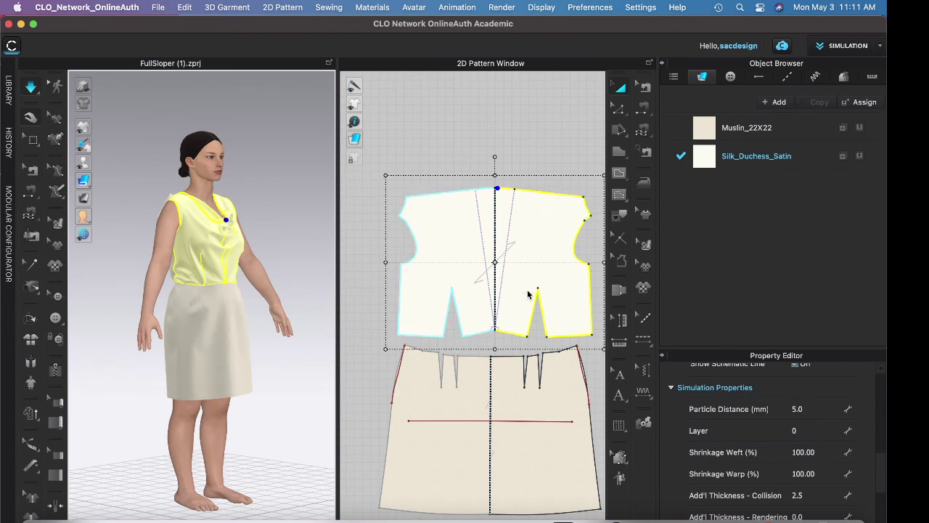
# Step: Check the front waist seam's sewing, then move the front bodice's side waist corner inward about 0.89 and simulate
pyautogui.click(643, 108)
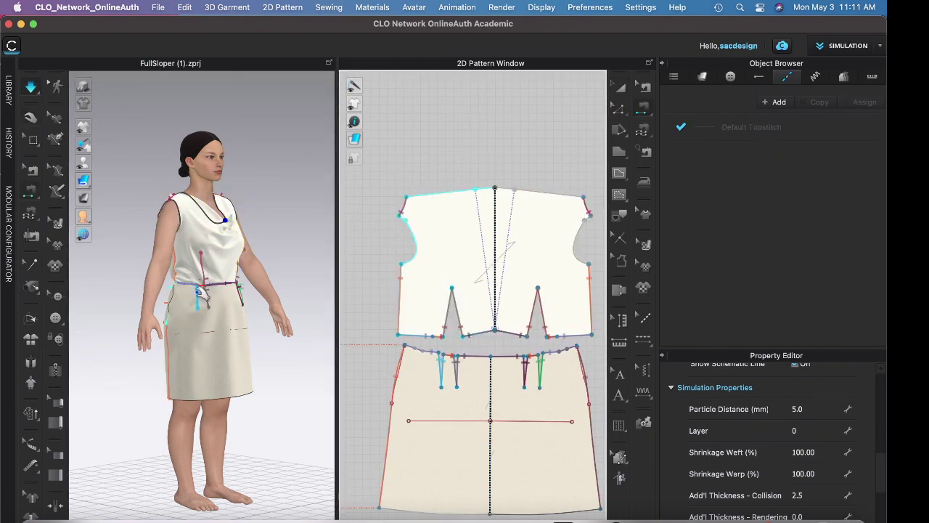
pyautogui.moveTo(203, 294); pyautogui.dragTo(174, 304, button='right')
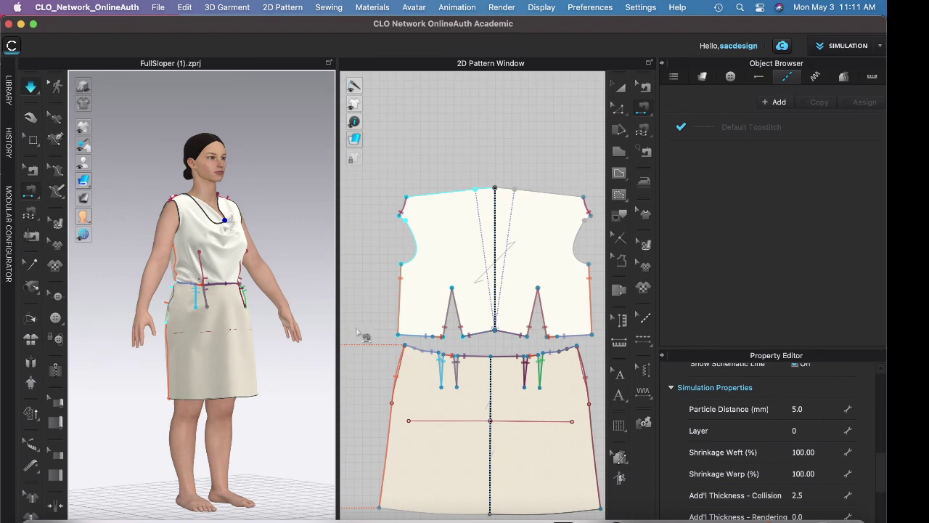
pyautogui.click(401, 319)
pyautogui.press('Escape')
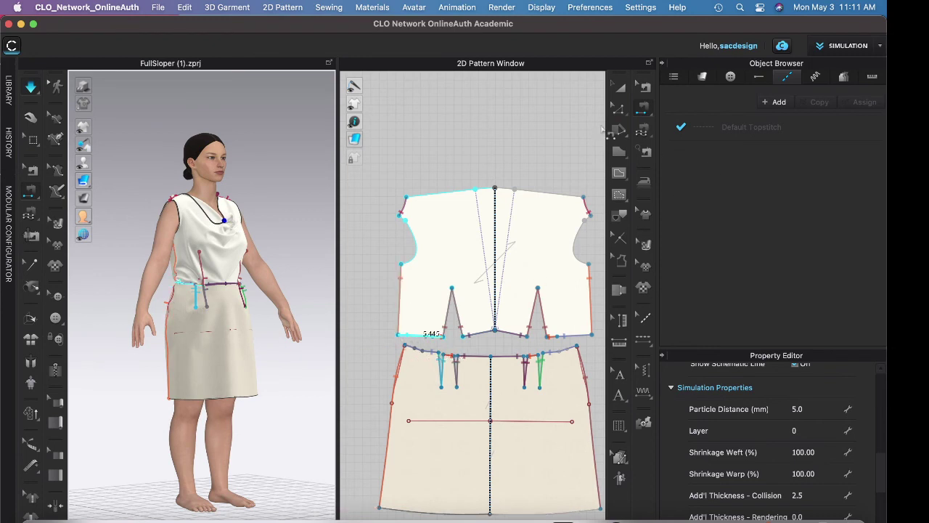
pyautogui.click(616, 110)
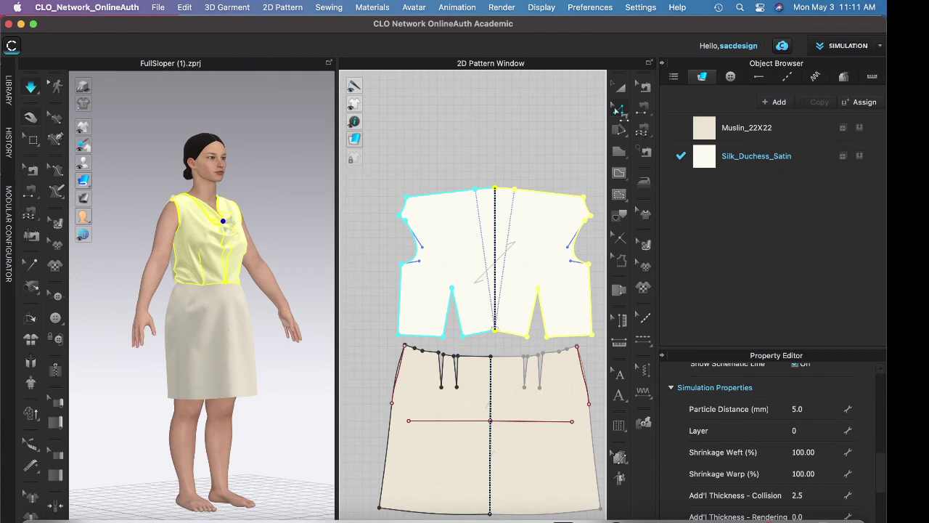
pyautogui.click(362, 366)
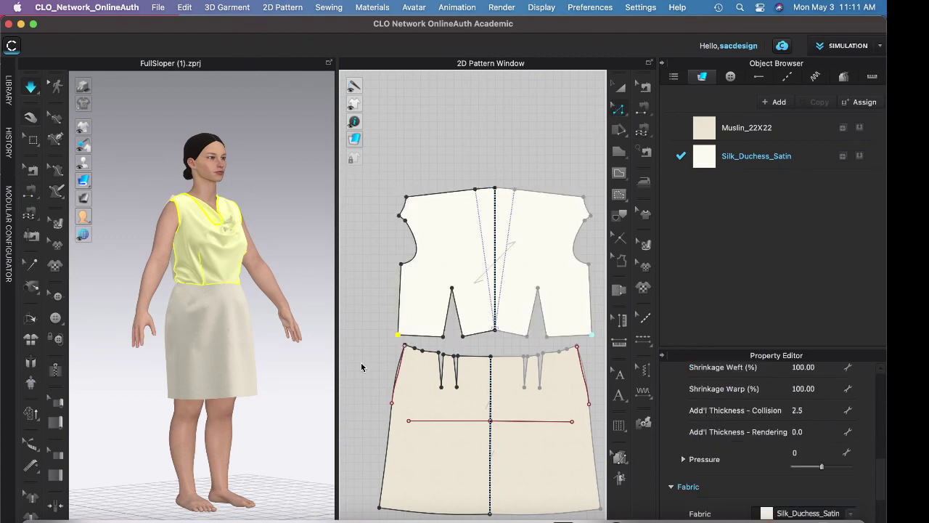
pyautogui.click(408, 338)
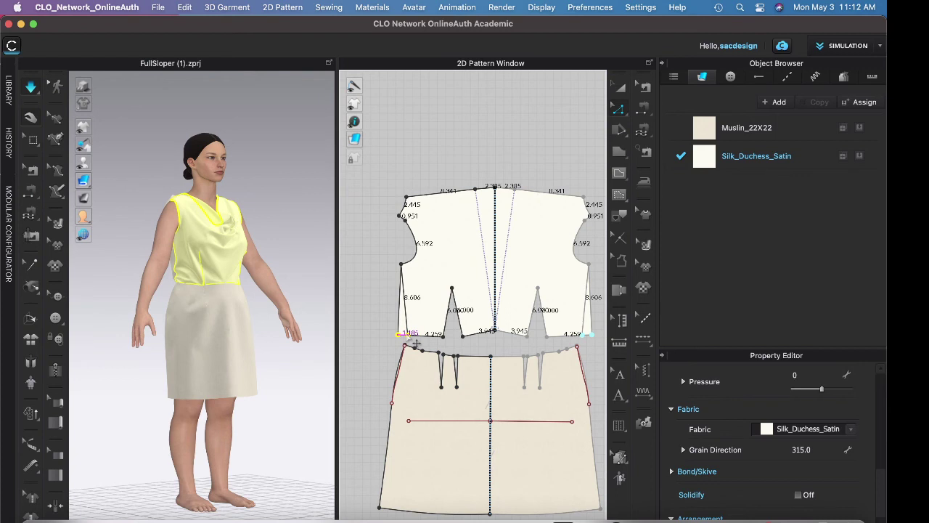
pyautogui.press('Left')
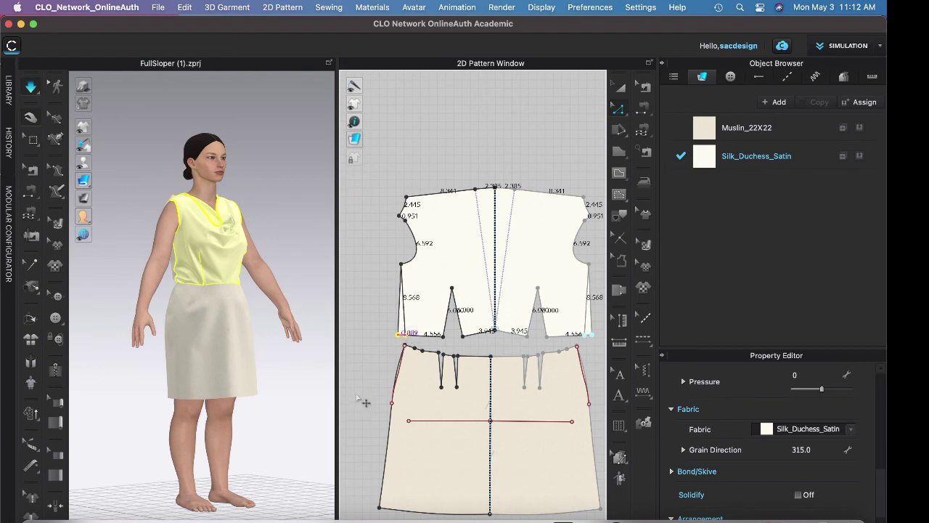
pyautogui.press('w')
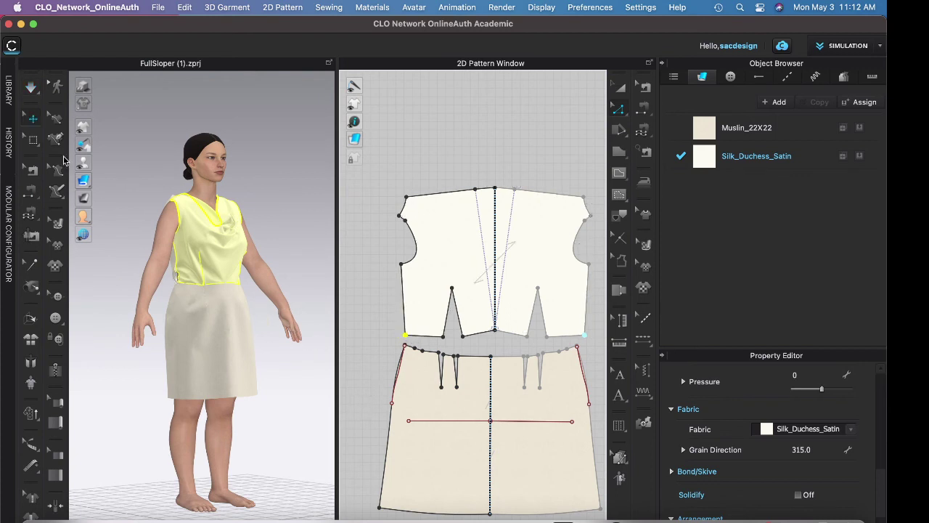
pyautogui.click(29, 87)
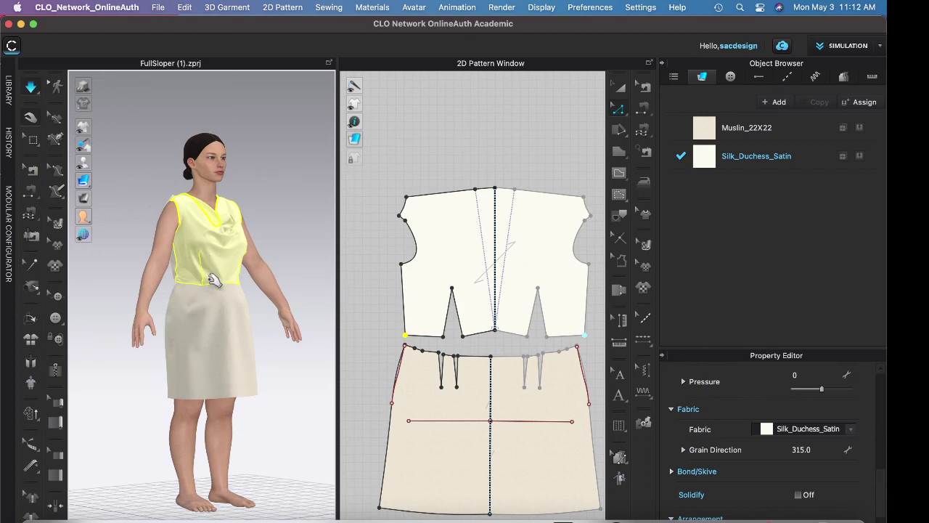
# Step: Pull the center front neckline on the avatar during simulation to settle the cowl folds
pyautogui.moveTo(229, 306); pyautogui.dragTo(247, 254, button='right')
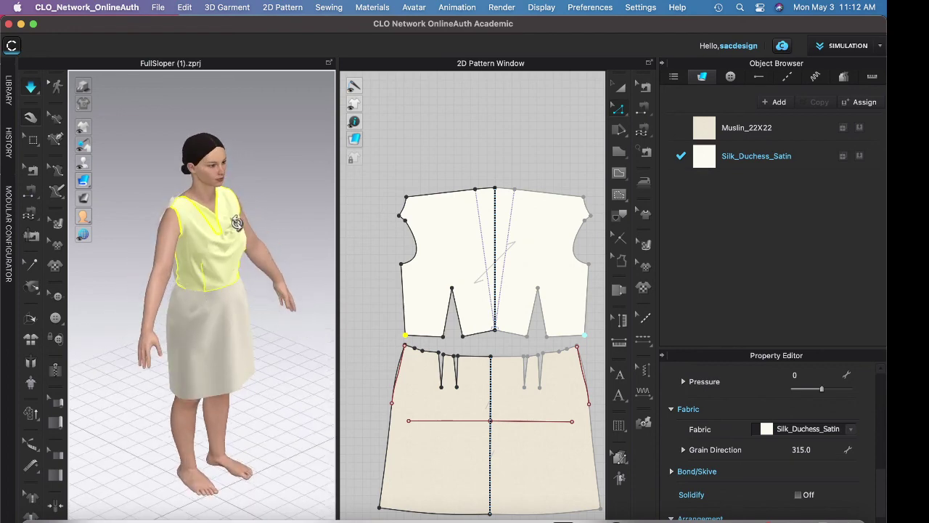
pyautogui.click(223, 231)
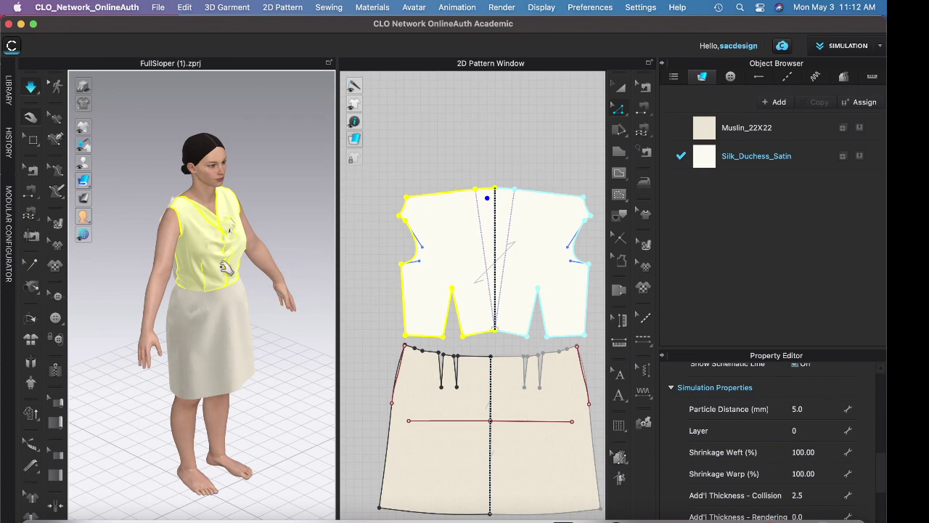
pyautogui.scroll(5, 231, 265)
pyautogui.moveTo(237, 255); pyautogui.dragTo(222, 326, button='middle')
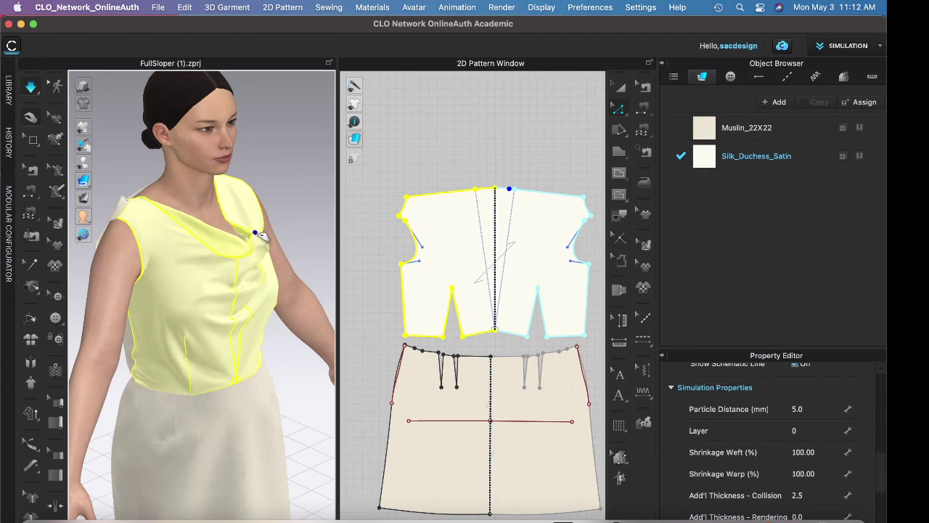
pyautogui.moveTo(270, 232); pyautogui.dragTo(275, 240)
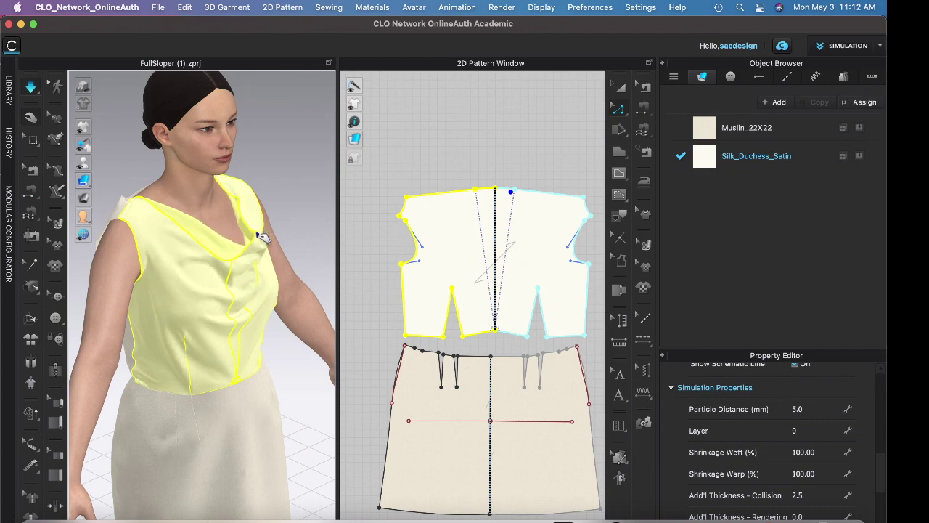
# Step: Widen the front waist dart by moving its outer leg point about 0.74 toward the side seam, and simulate
pyautogui.click(460, 346)
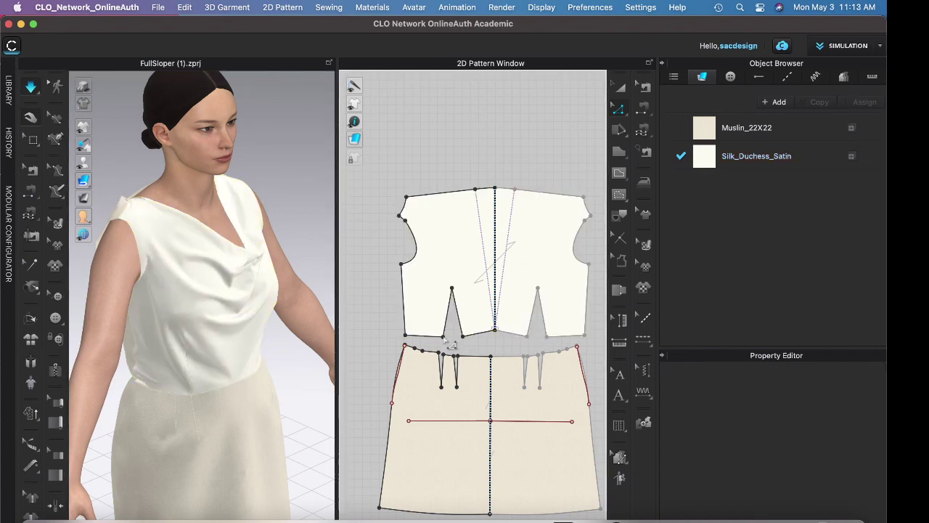
pyautogui.click(447, 341)
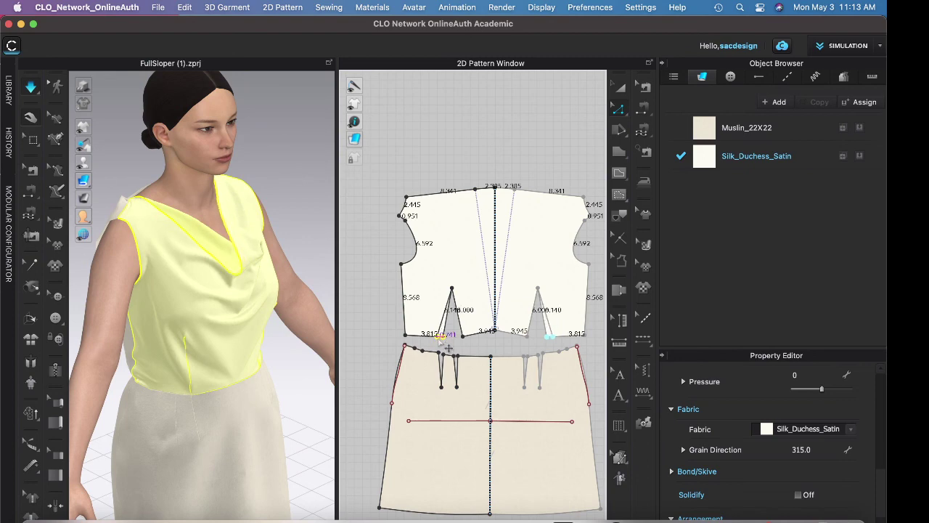
pyautogui.moveTo(439, 339); pyautogui.dragTo(437, 337)
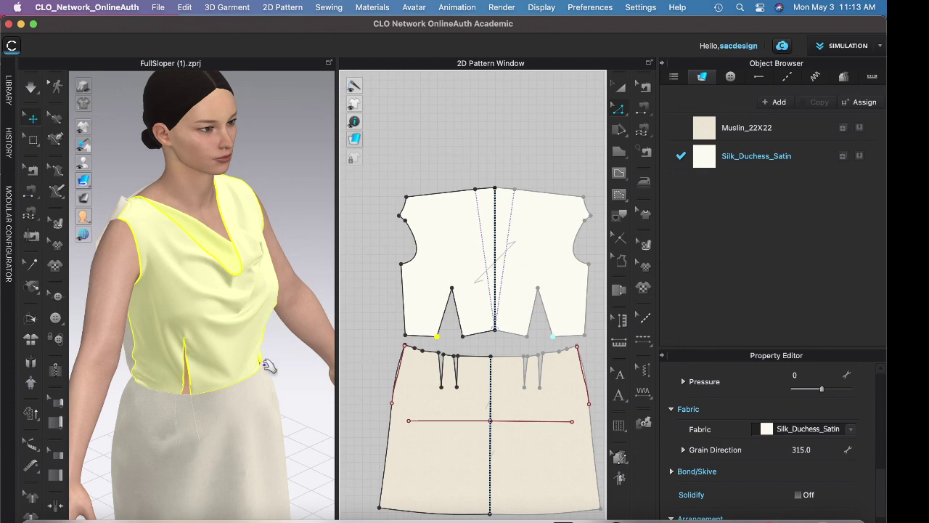
pyautogui.press('space')
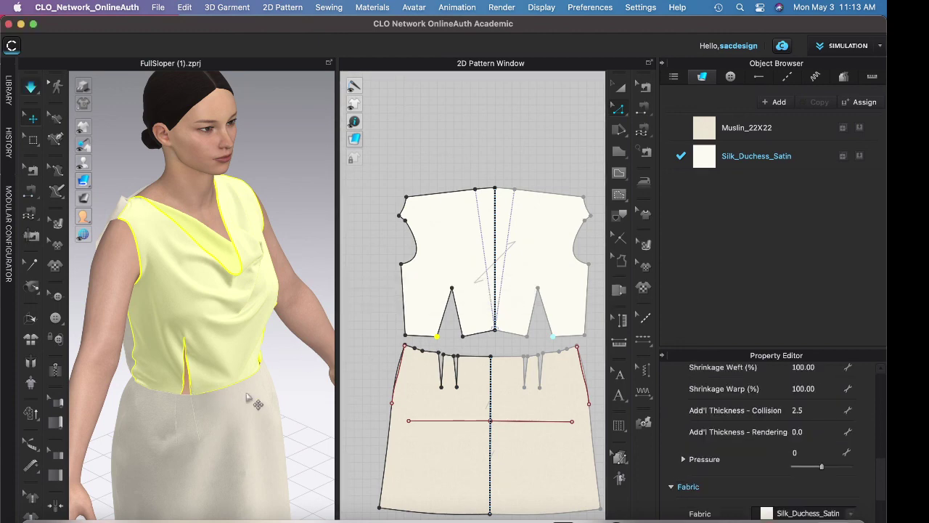
pyautogui.click(248, 394)
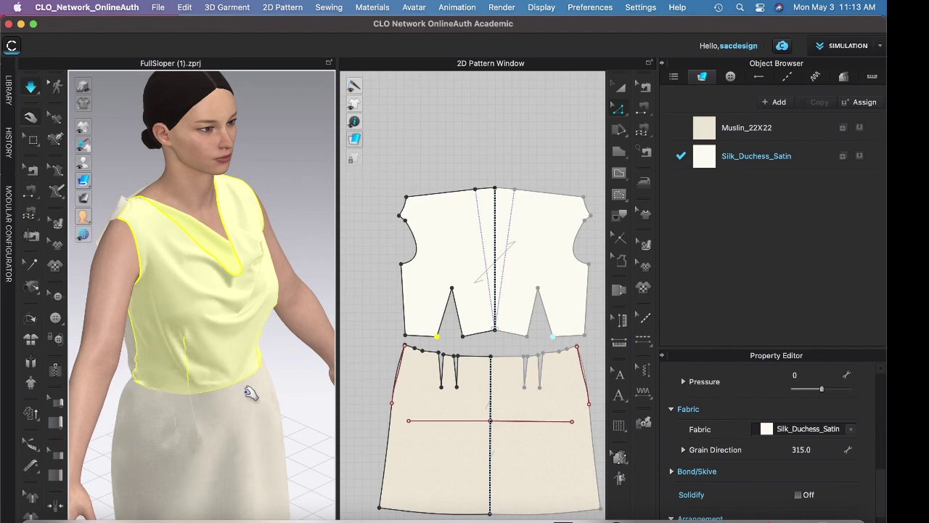
# Step: Move the front waist dart's apex about 1.3 toward the center front, re-simulate, and smooth the bodice fabric above the waist
pyautogui.click(462, 296)
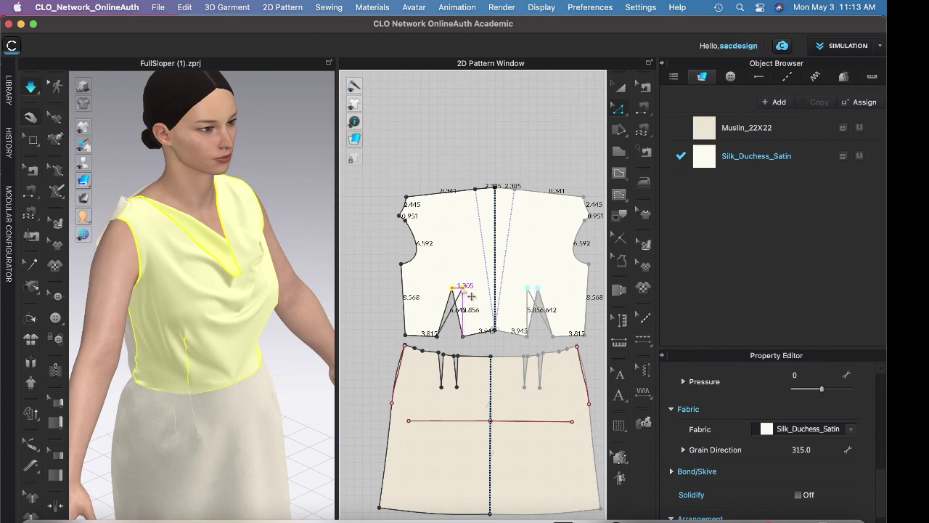
pyautogui.moveTo(459, 287); pyautogui.dragTo(462, 287)
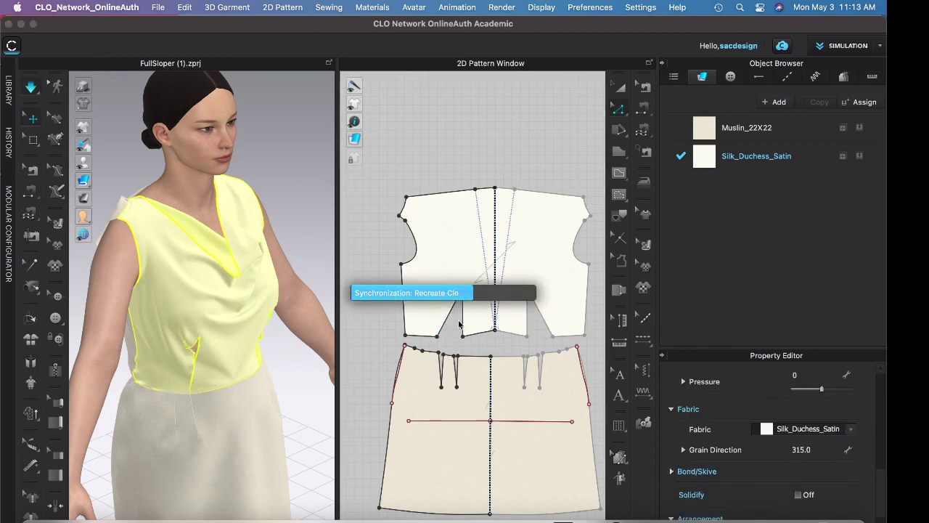
pyautogui.press('space')
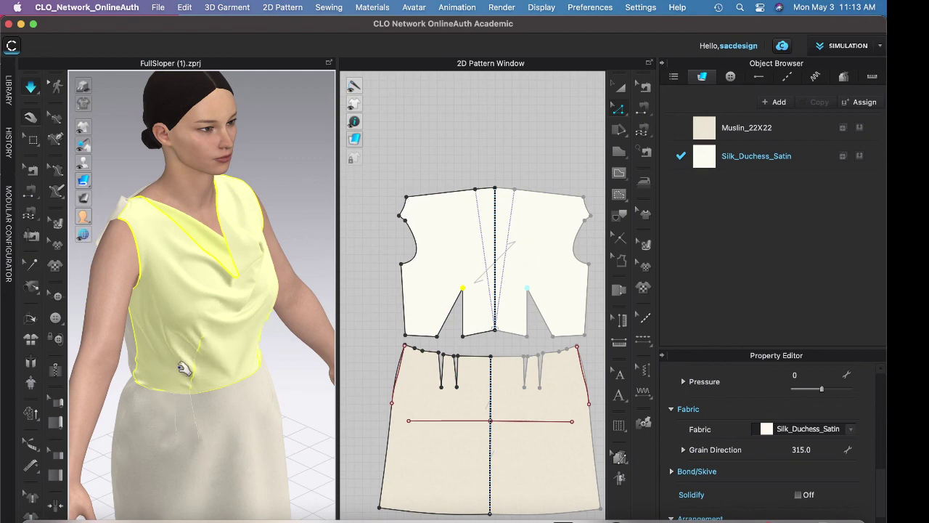
pyautogui.click(225, 324)
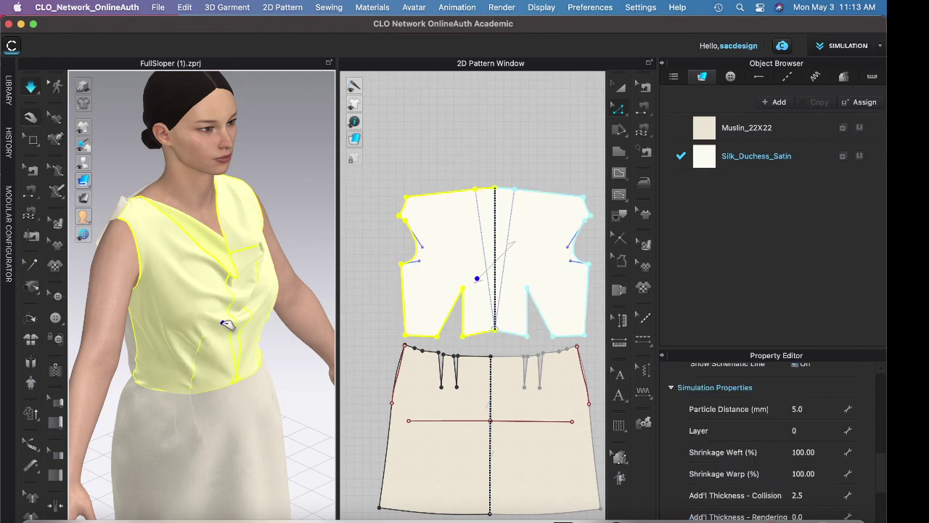
pyautogui.moveTo(226, 324); pyautogui.dragTo(241, 328)
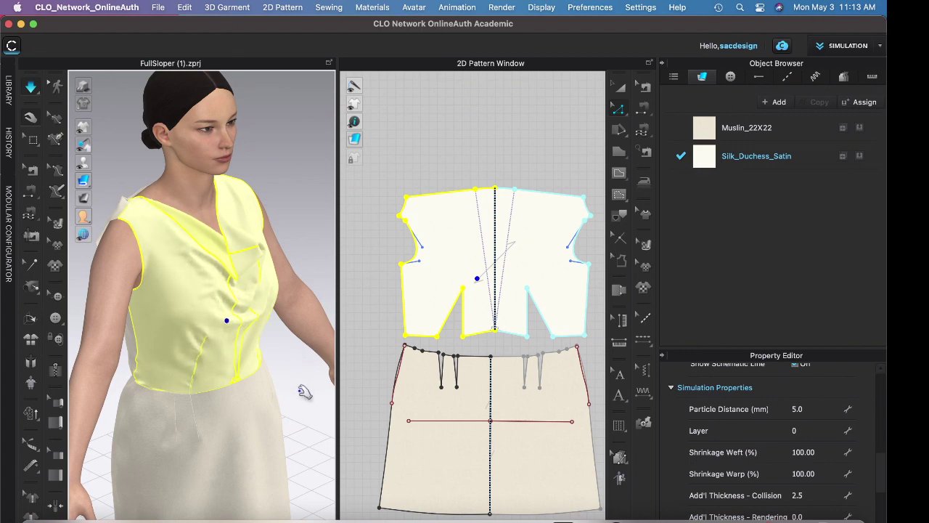
pyautogui.moveTo(253, 320); pyautogui.dragTo(256, 324)
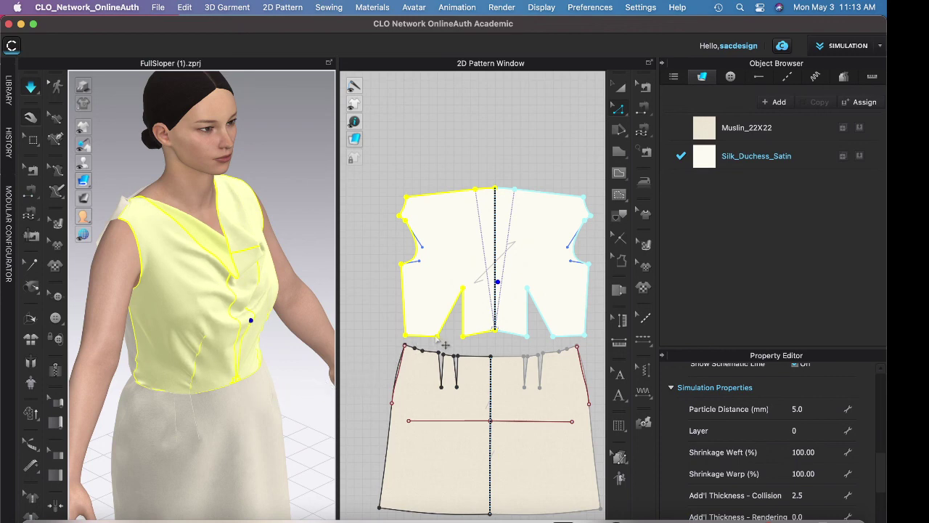
# Step: Narrow the waist dart by moving its outer leg point inward about 0.59, shift its apex slightly toward the side seam, and re-simulate
pyautogui.click(437, 338)
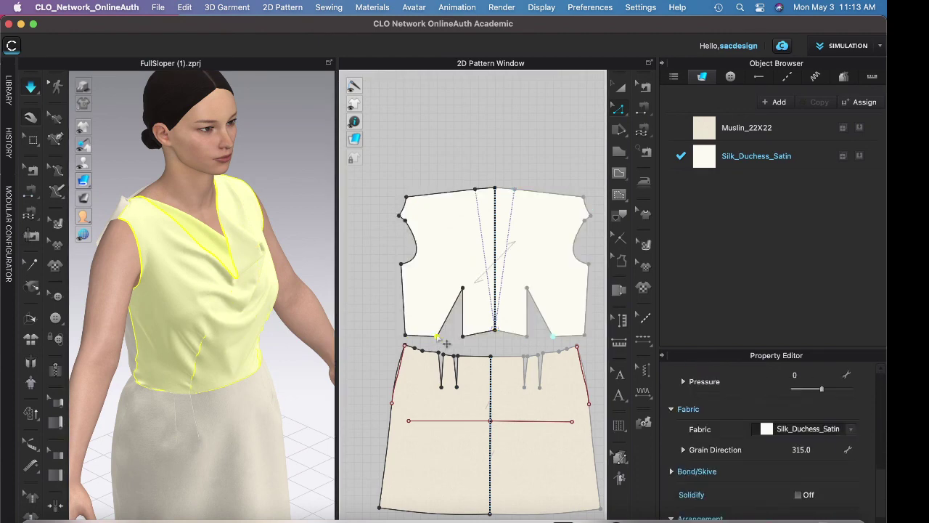
pyautogui.moveTo(437, 336); pyautogui.dragTo(442, 336)
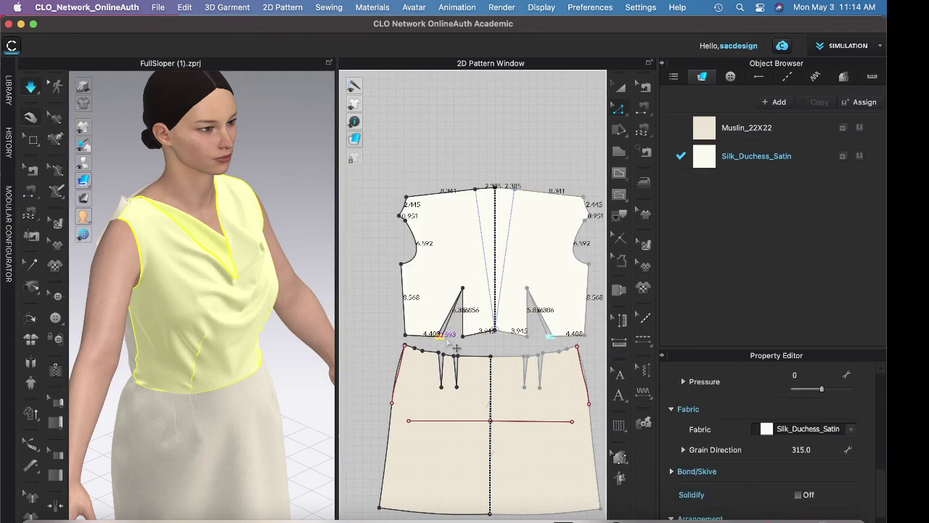
pyautogui.press('space')
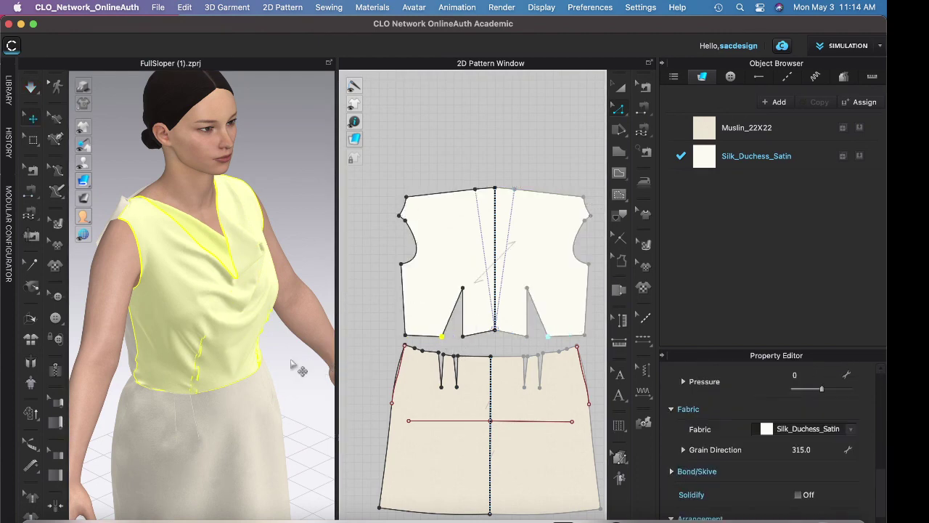
pyautogui.click(31, 88)
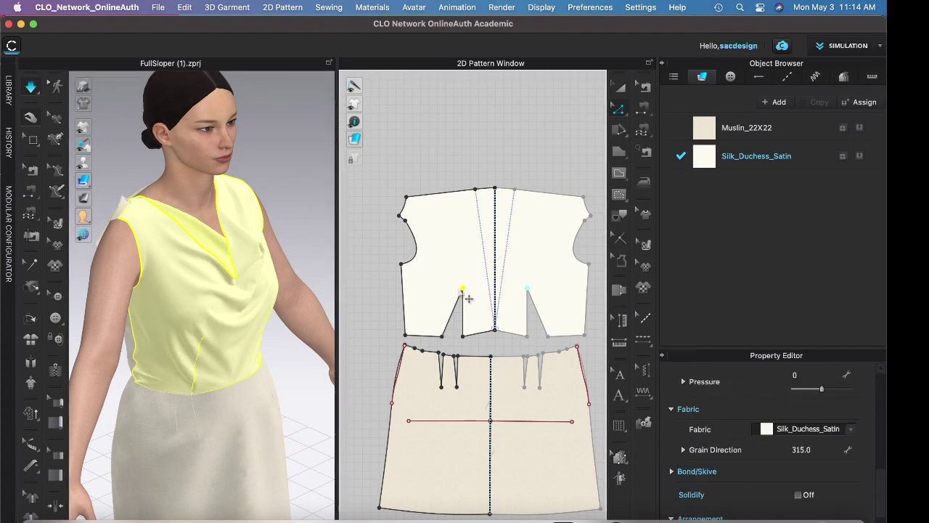
pyautogui.moveTo(462, 289); pyautogui.dragTo(458, 288)
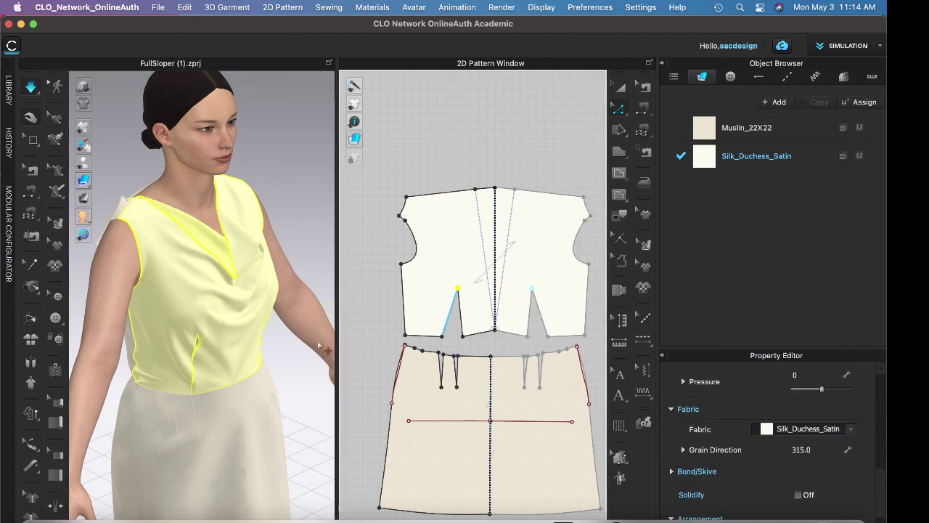
pyautogui.click(31, 87)
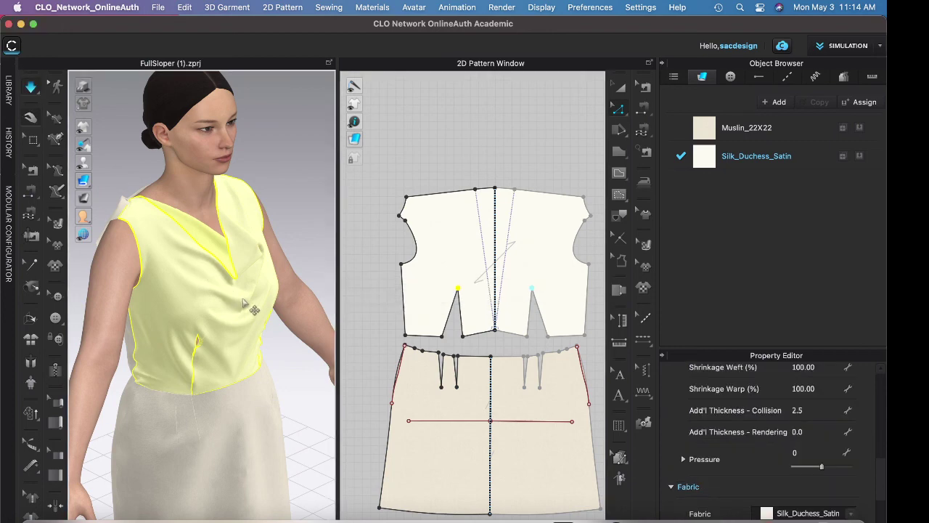